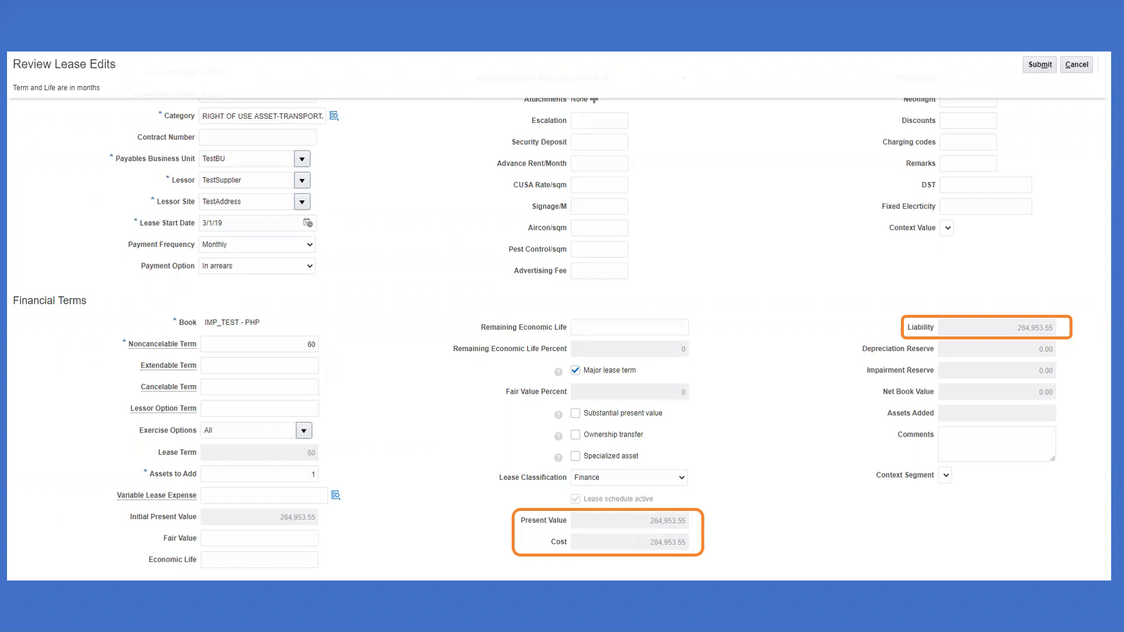
Step: Switch to the Dep Cal.xlsx workbook in Excel and enlarge the Lease sheet to 136% zoom, showing it from the first column
key(alt+Tab)
key(alt+Tab)
key(alt+Tab)
key(alt+Tab)
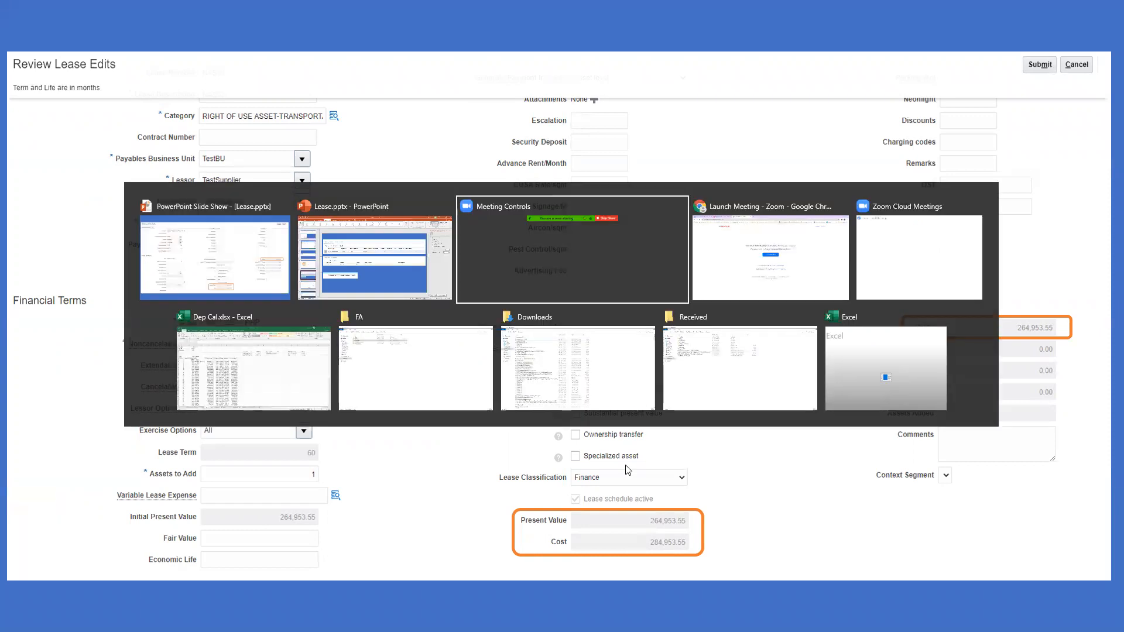
key(alt+Tab)
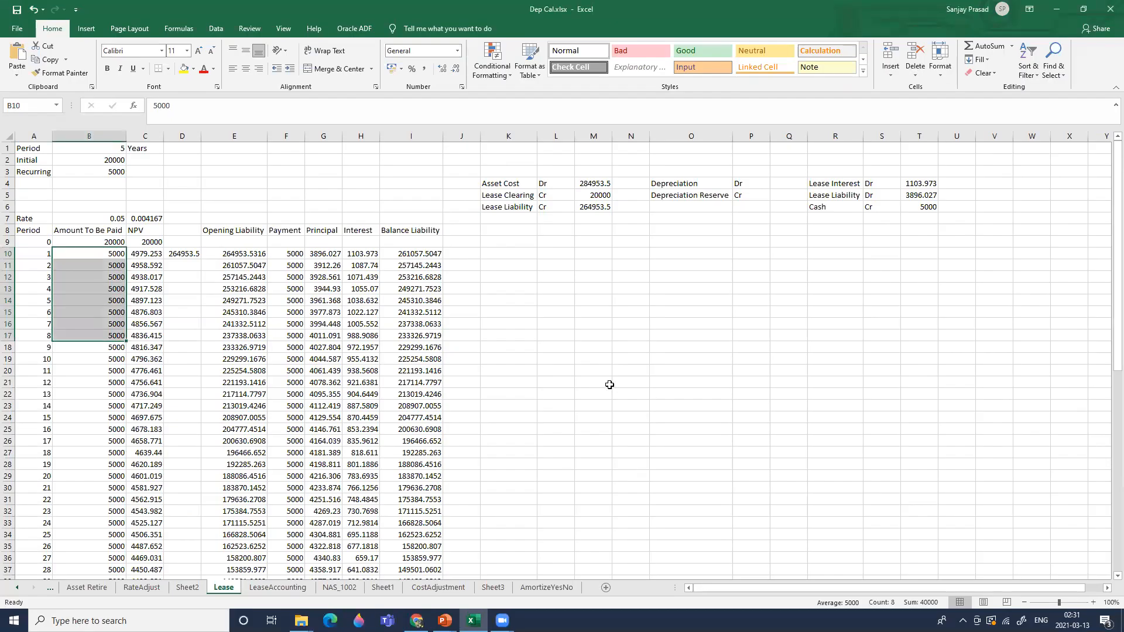
click(564, 346)
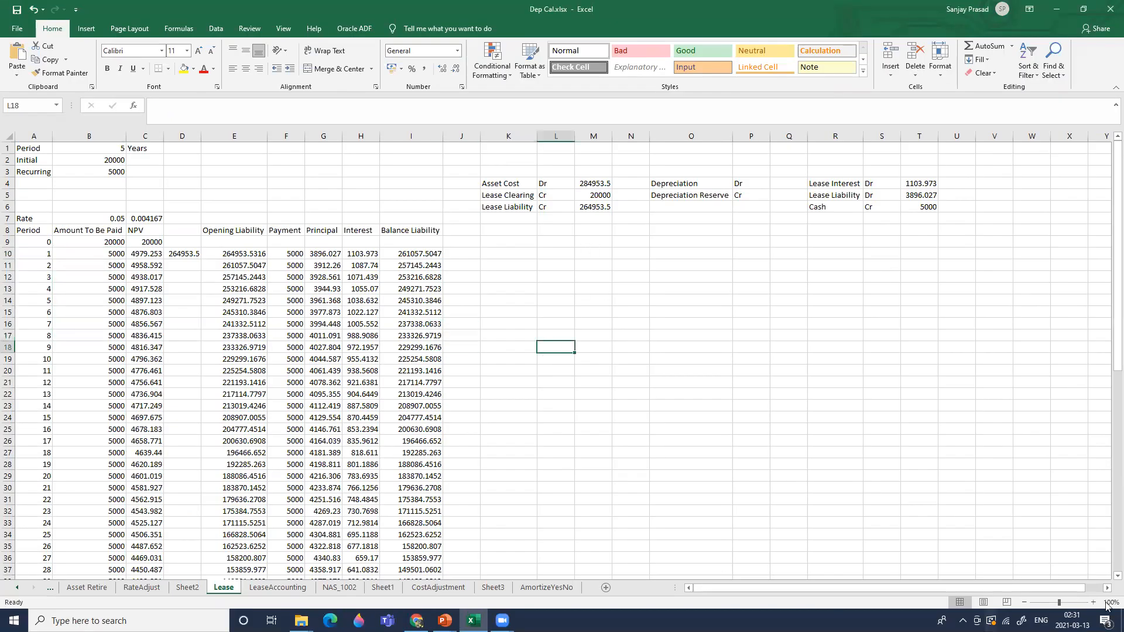
click(1063, 602)
click(475, 433)
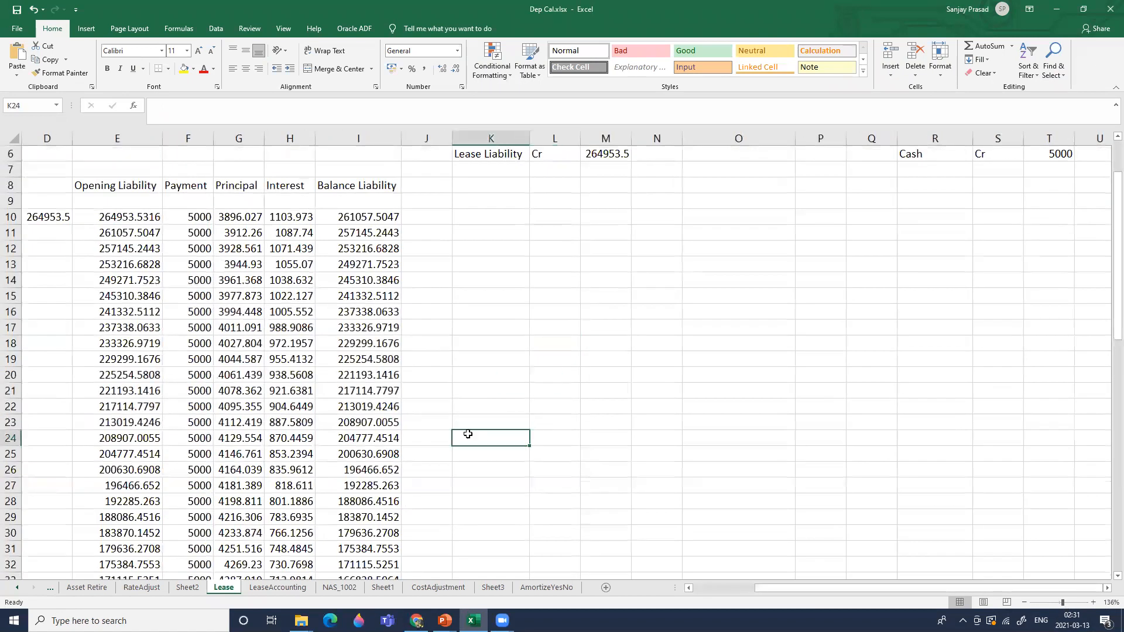
scroll(480, 432, up, 2)
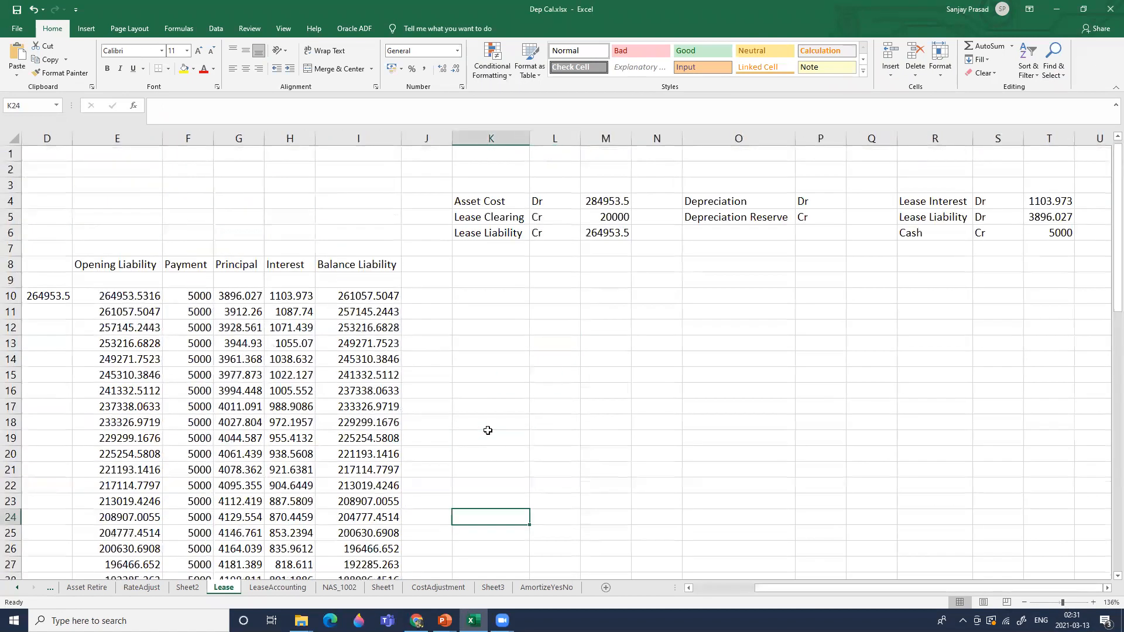
click(689, 589)
click(666, 365)
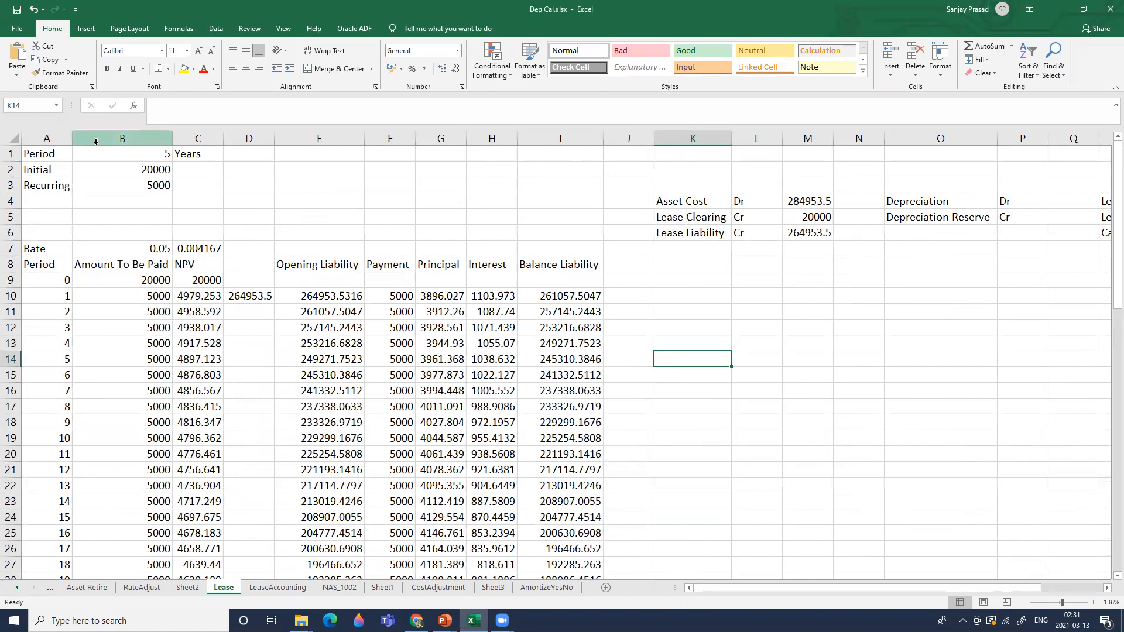
Step: Examine the lease assumptions for initial payment, recurring payment and rate, along with the monthly entries under Amount To Be Paid
click(118, 171)
click(120, 187)
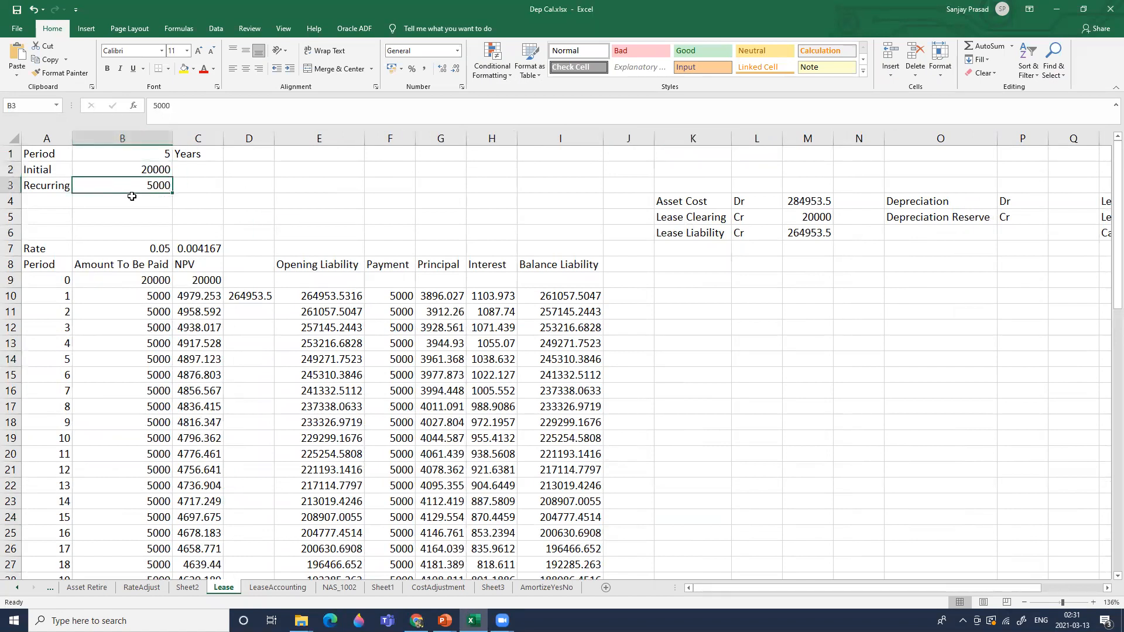
click(291, 386)
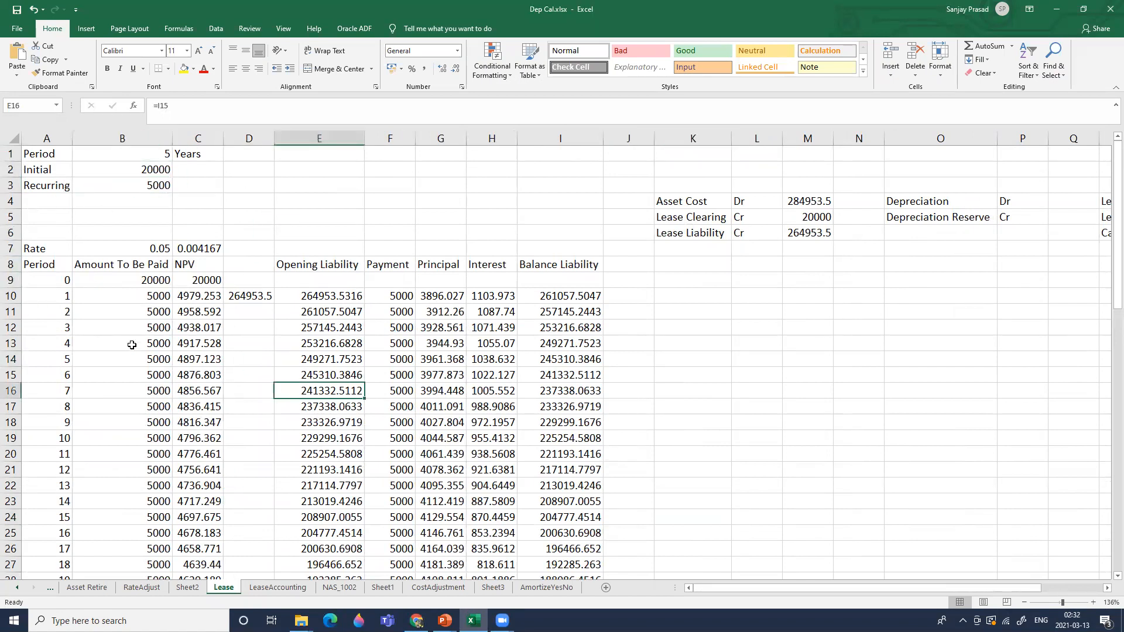
click(103, 250)
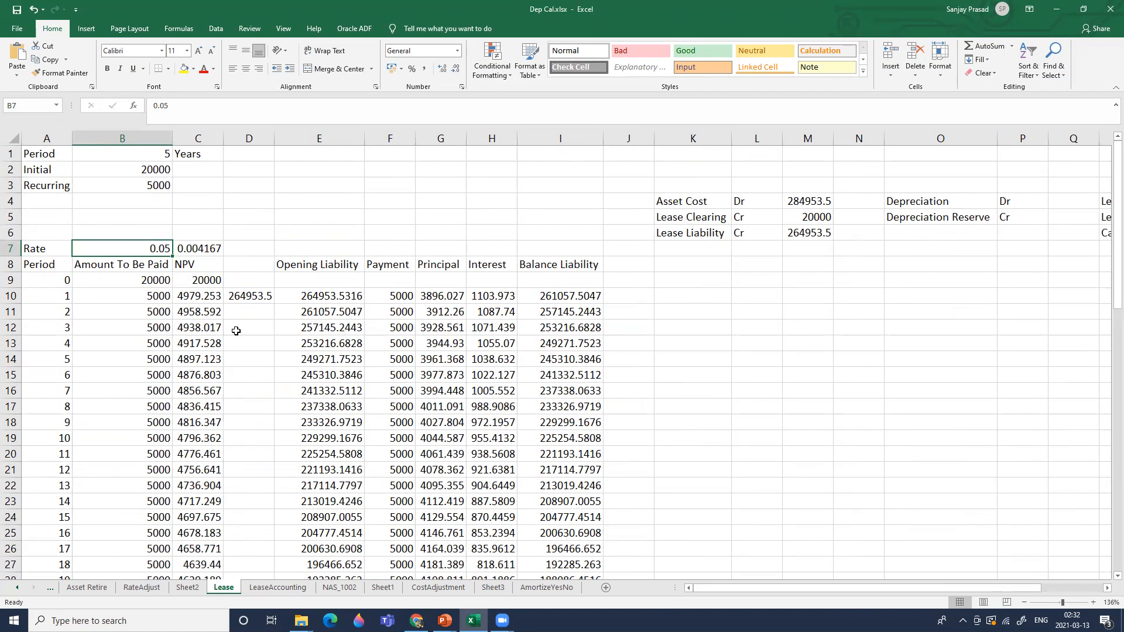
click(256, 407)
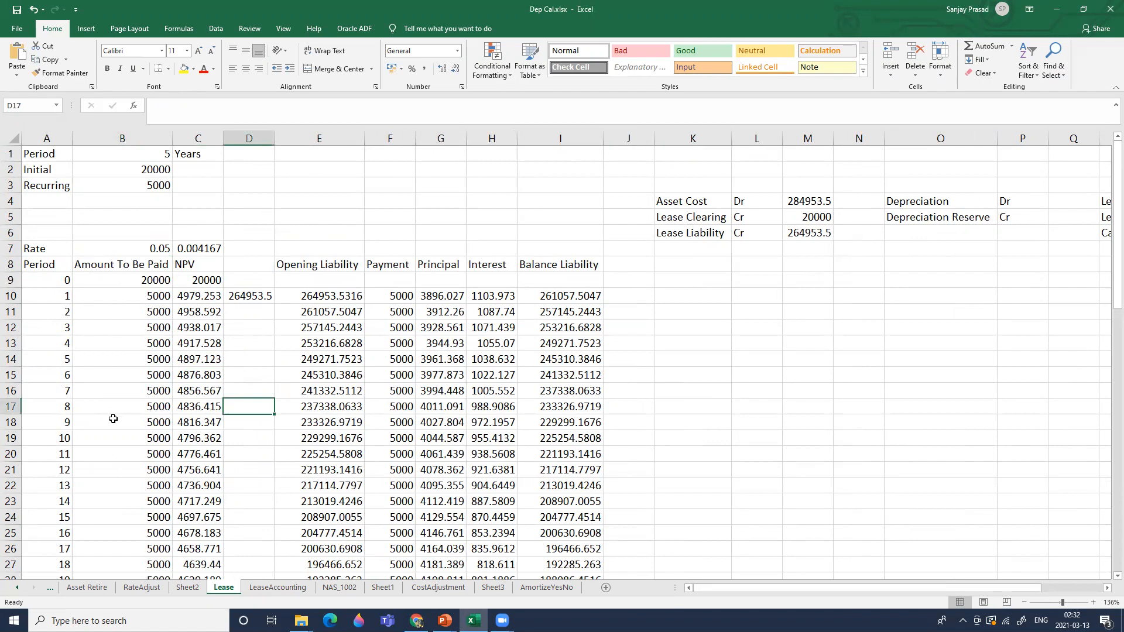
click(123, 338)
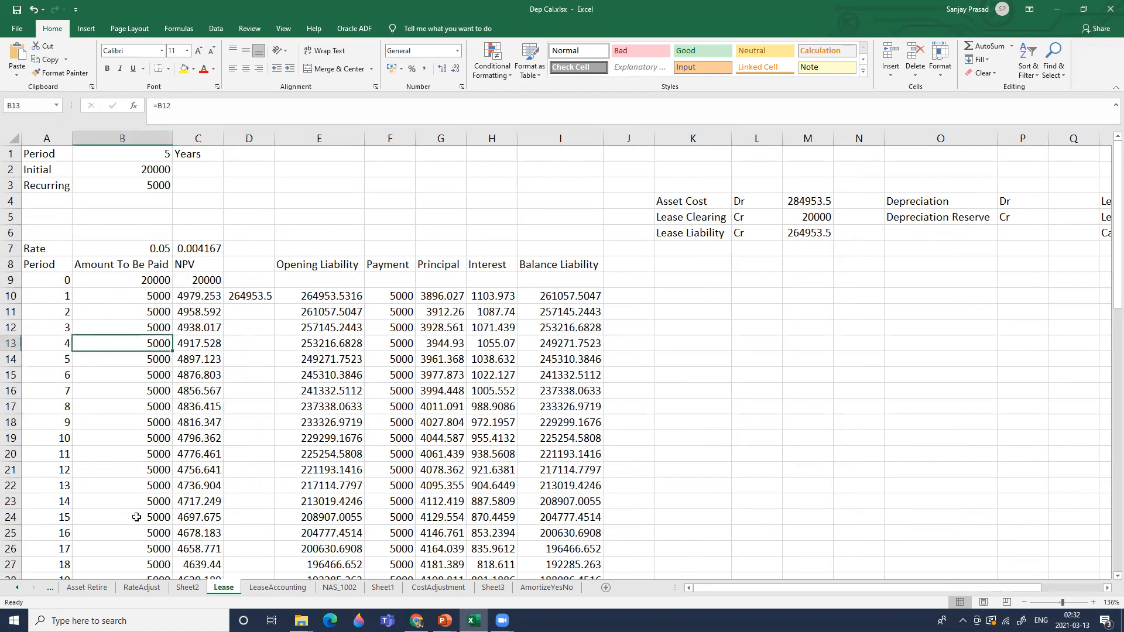
click(166, 432)
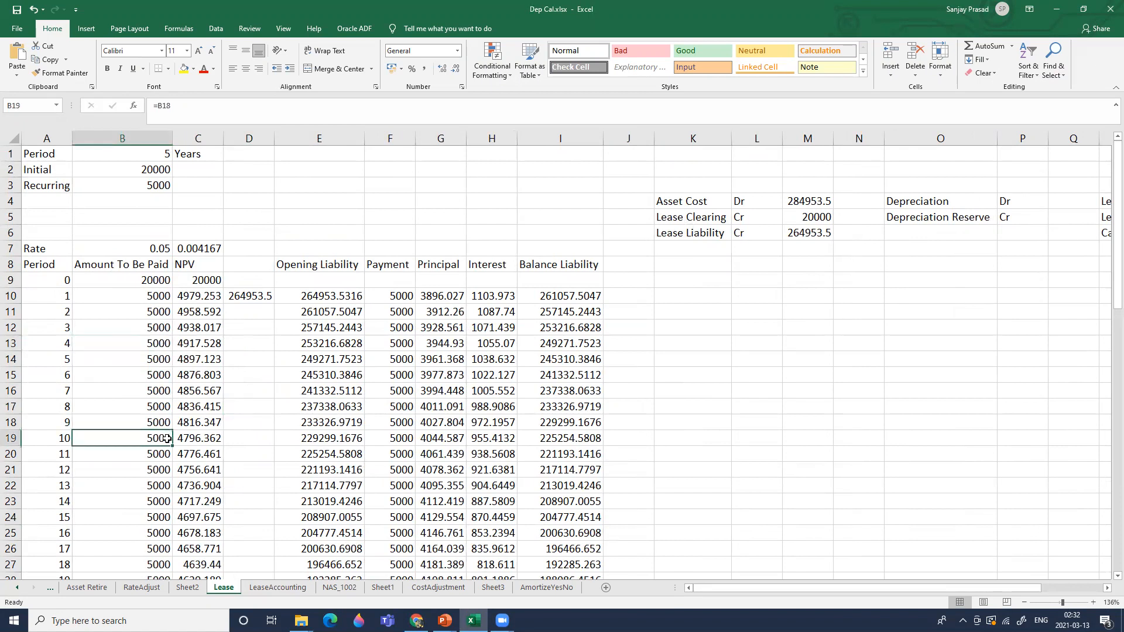
click(146, 356)
click(103, 331)
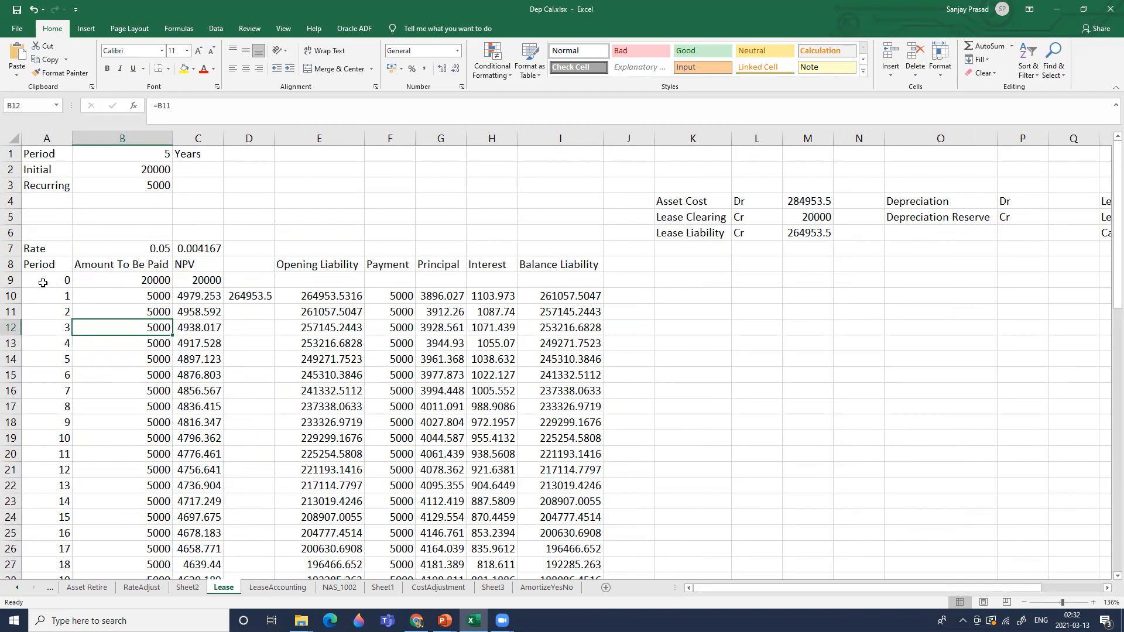
Step: Examine the payment schedule period by period, starting at period 0 and following the Amount To Be Paid column to its last row
click(43, 283)
click(136, 279)
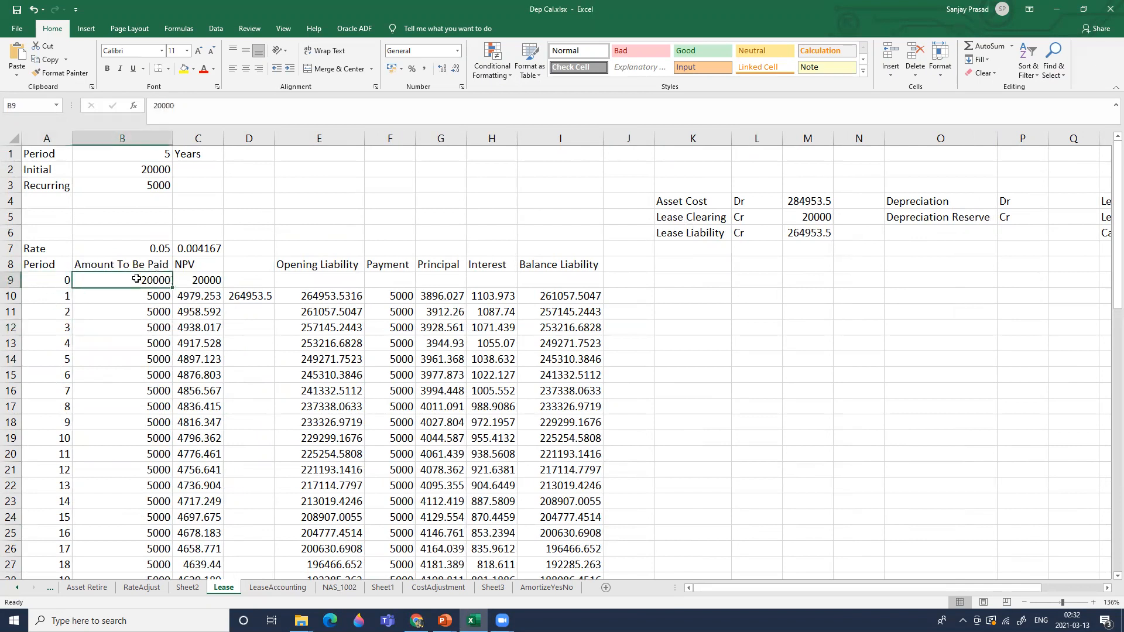
click(195, 284)
click(51, 299)
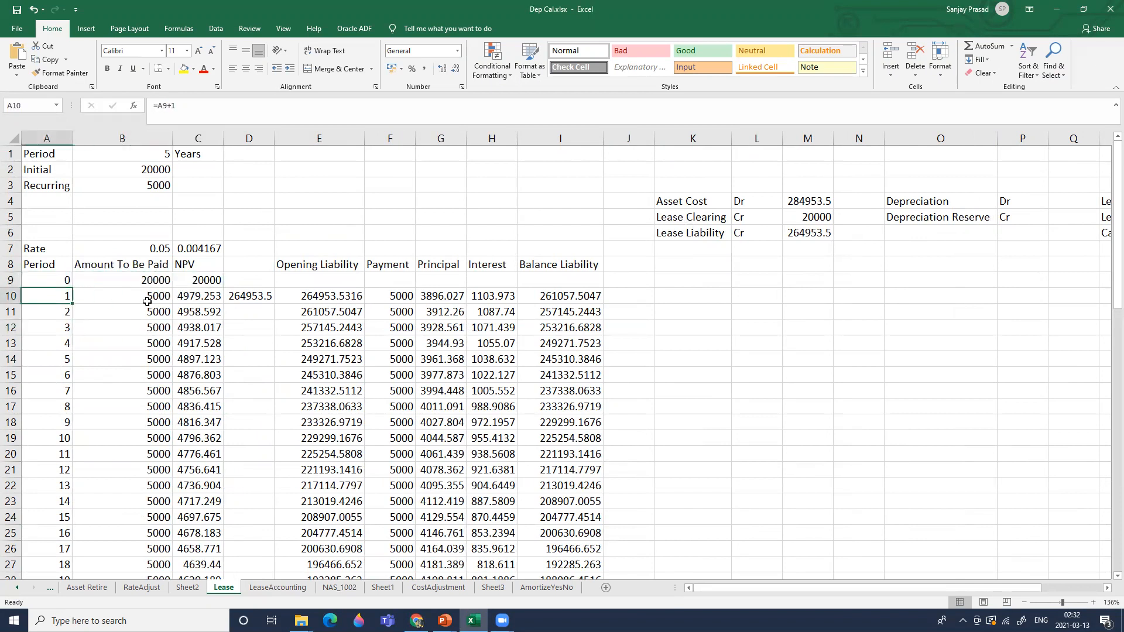
click(147, 300)
click(65, 315)
click(130, 312)
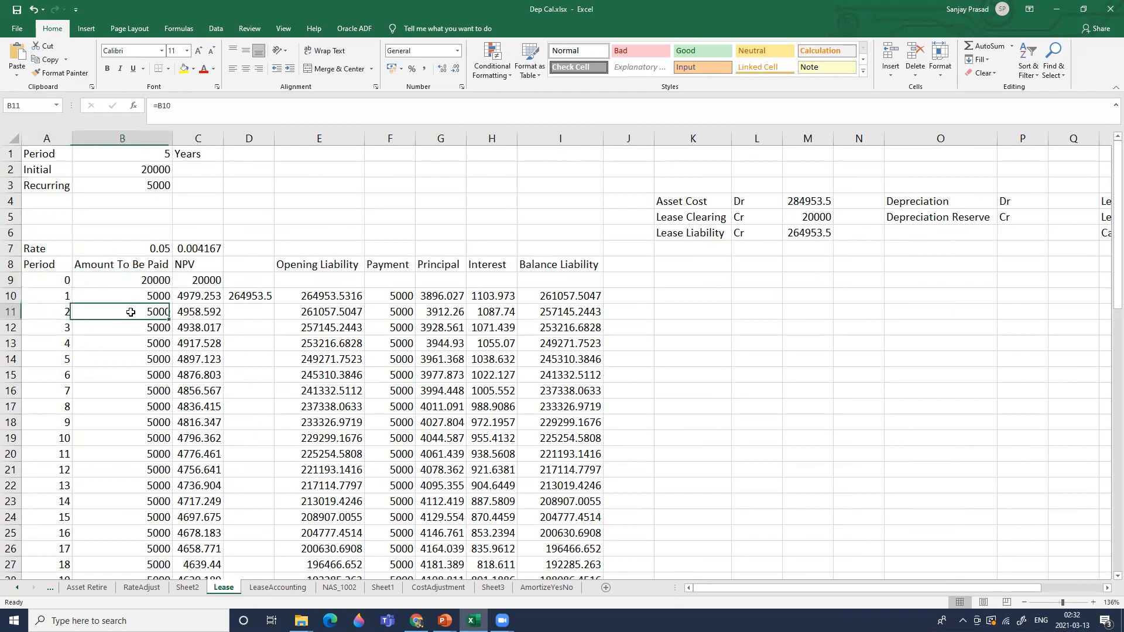
drag(119, 284, 96, 518)
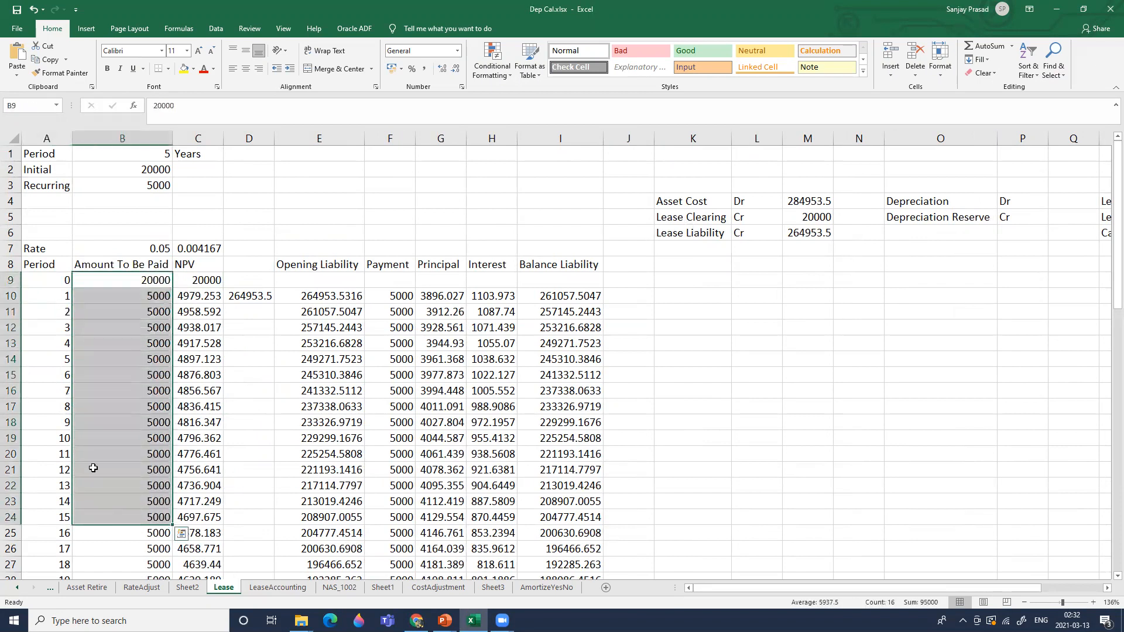
click(94, 468)
key(ctrl+Down)
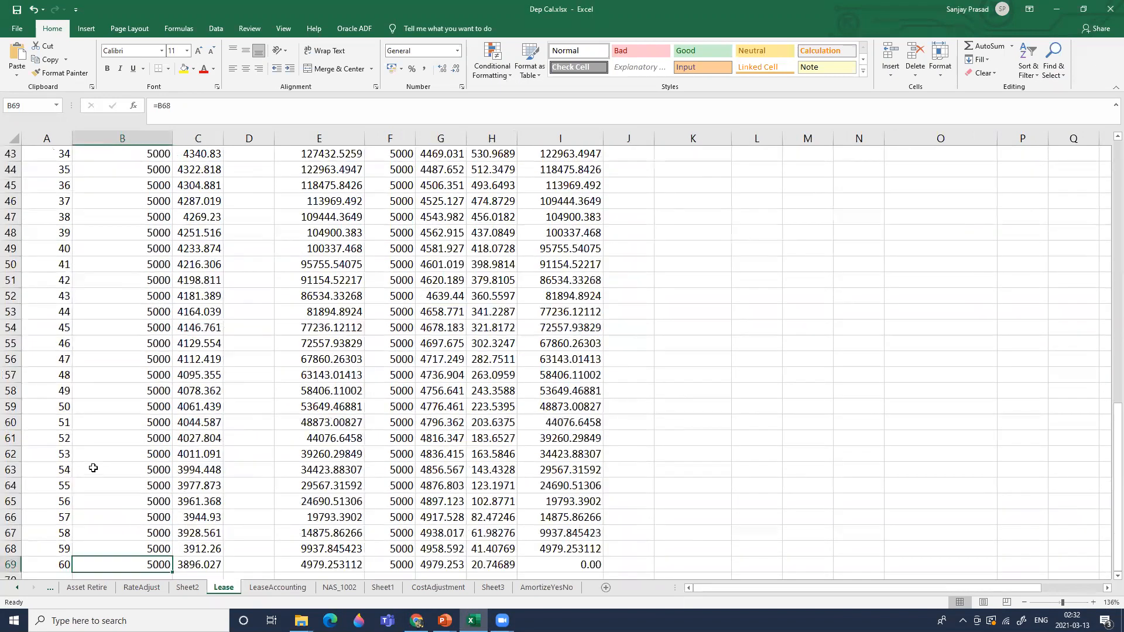
key(ctrl+Up)
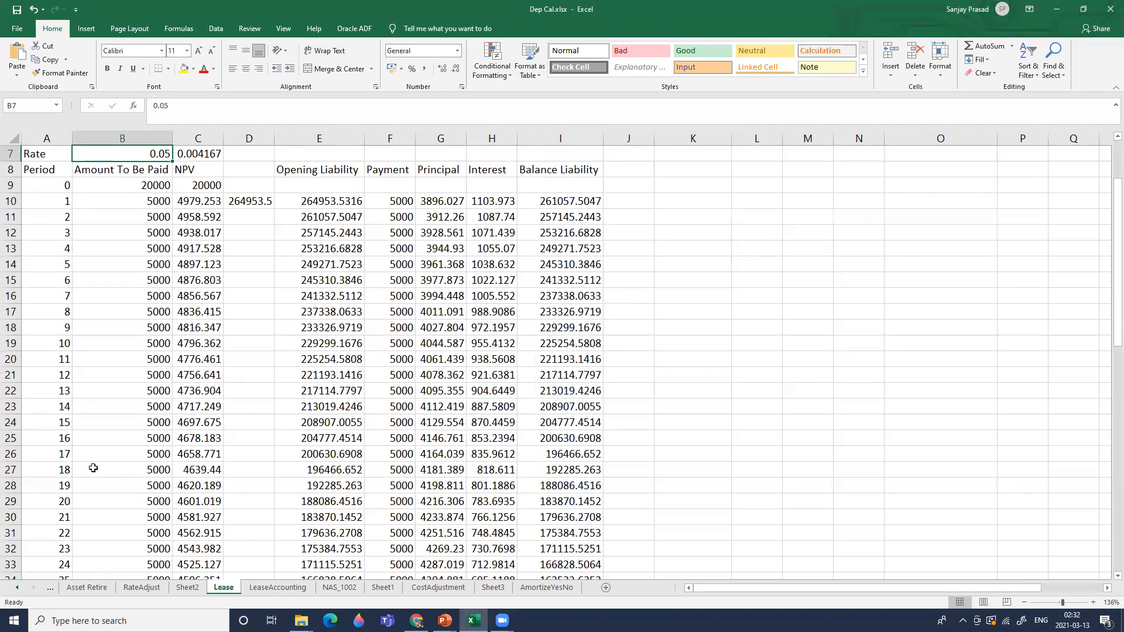
click(82, 249)
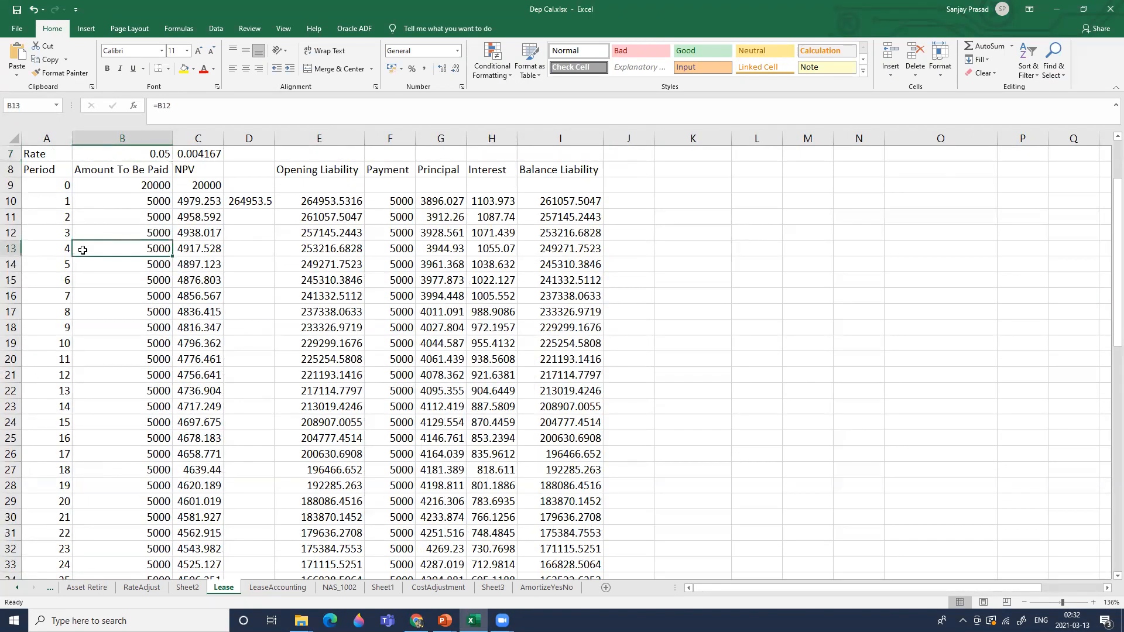
Step: Examine the period 0 row with its NPV, and highlight all recurring payments from period 1 through period 60
click(10, 185)
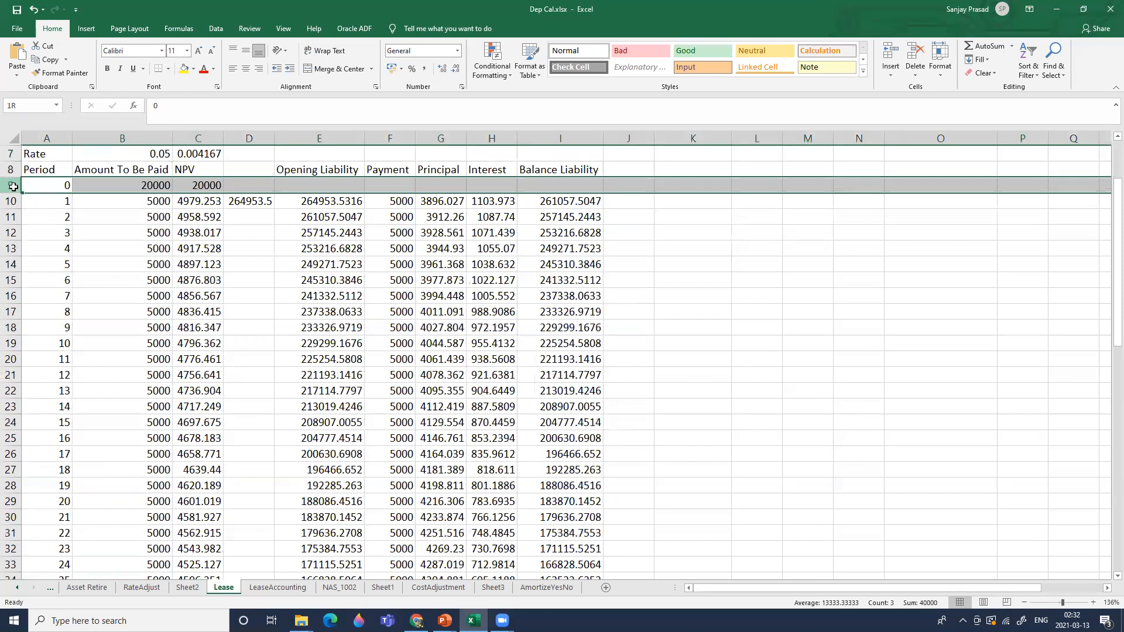
click(44, 186)
click(189, 186)
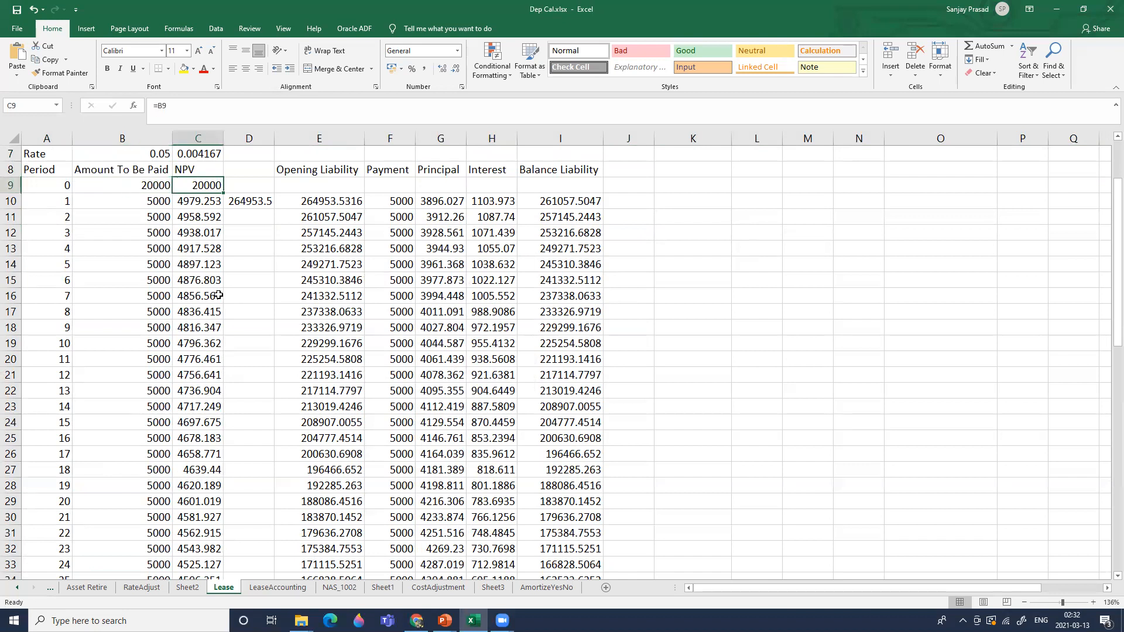
click(144, 203)
key(ctrl+shift+Down)
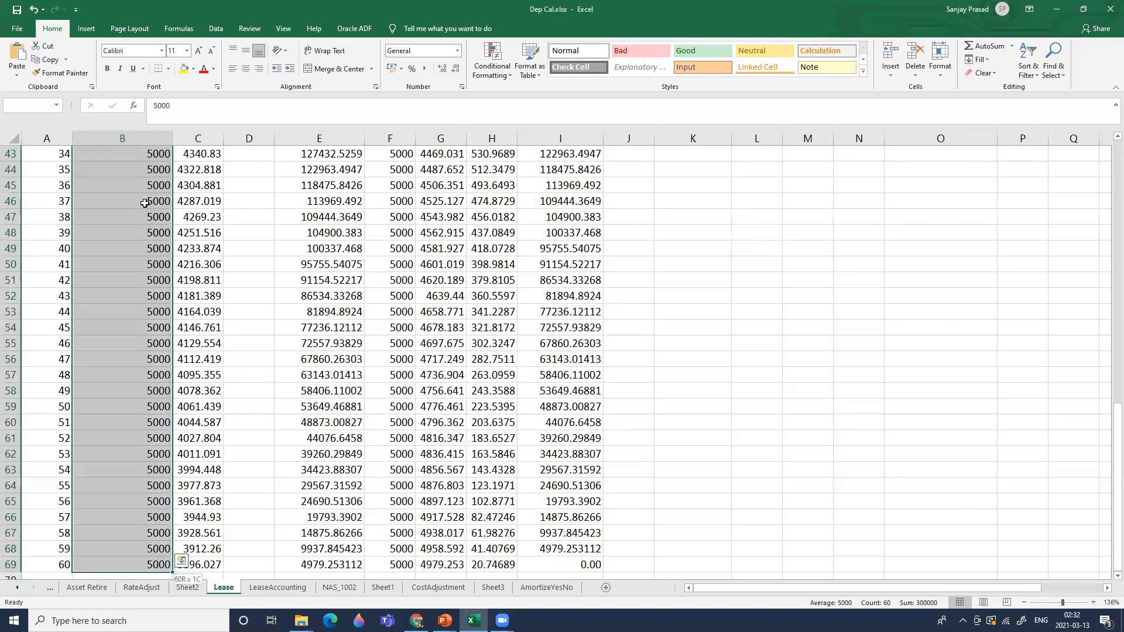
key(ctrl+Up)
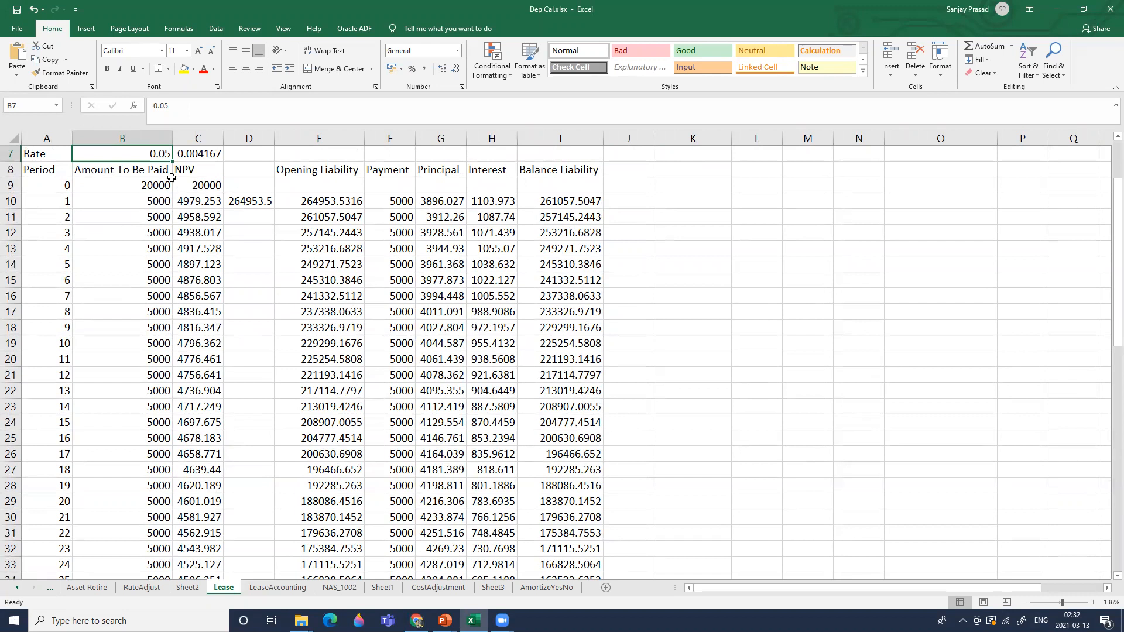
click(147, 213)
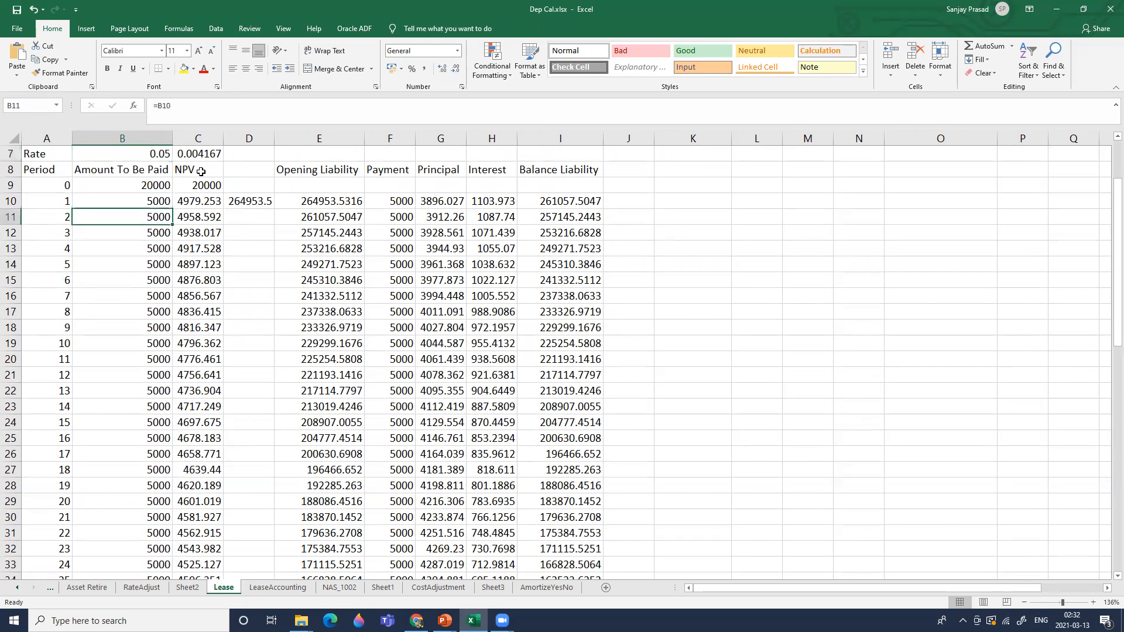
Step: Examine the annual rate in B7, the monthly rate formula in C7, and the period 1 payment and NPV cells
click(138, 155)
click(195, 153)
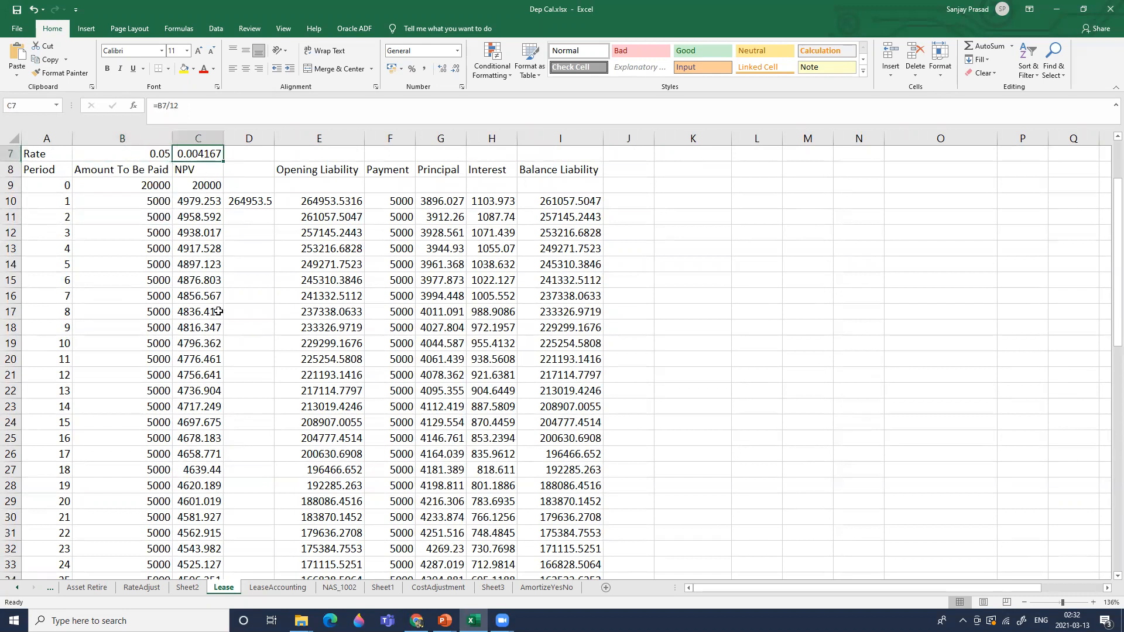
click(50, 202)
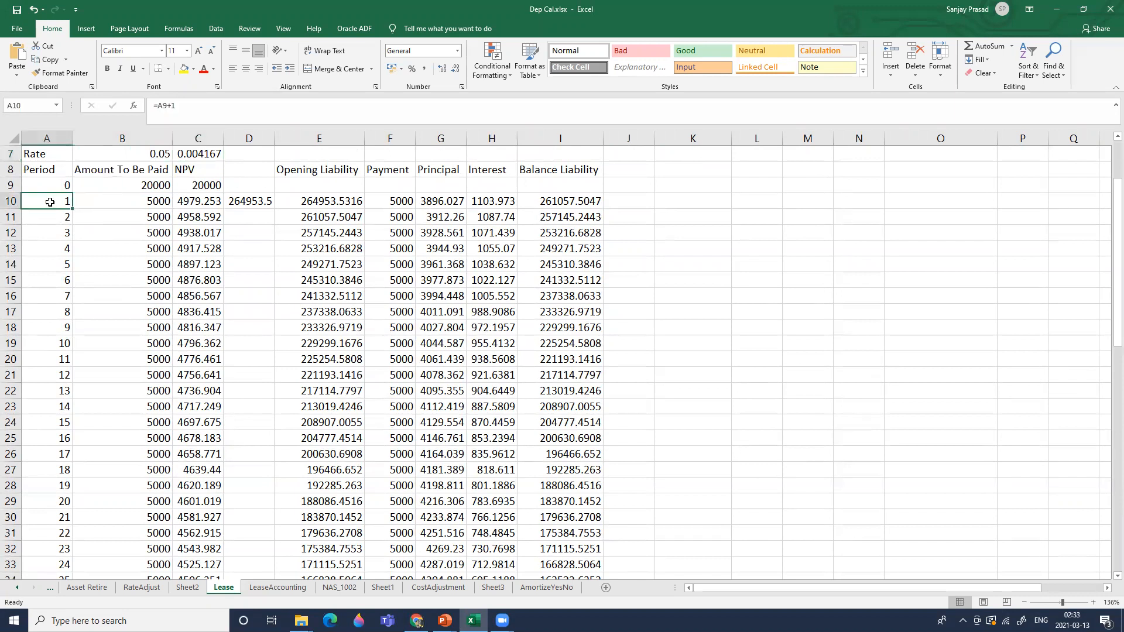
click(114, 204)
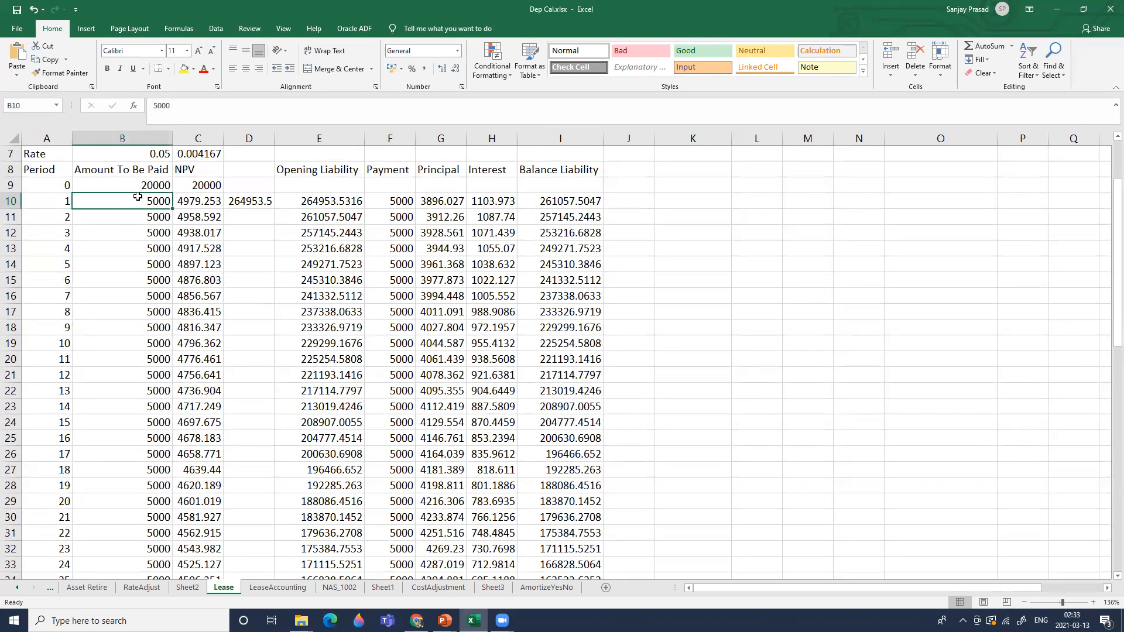
click(136, 154)
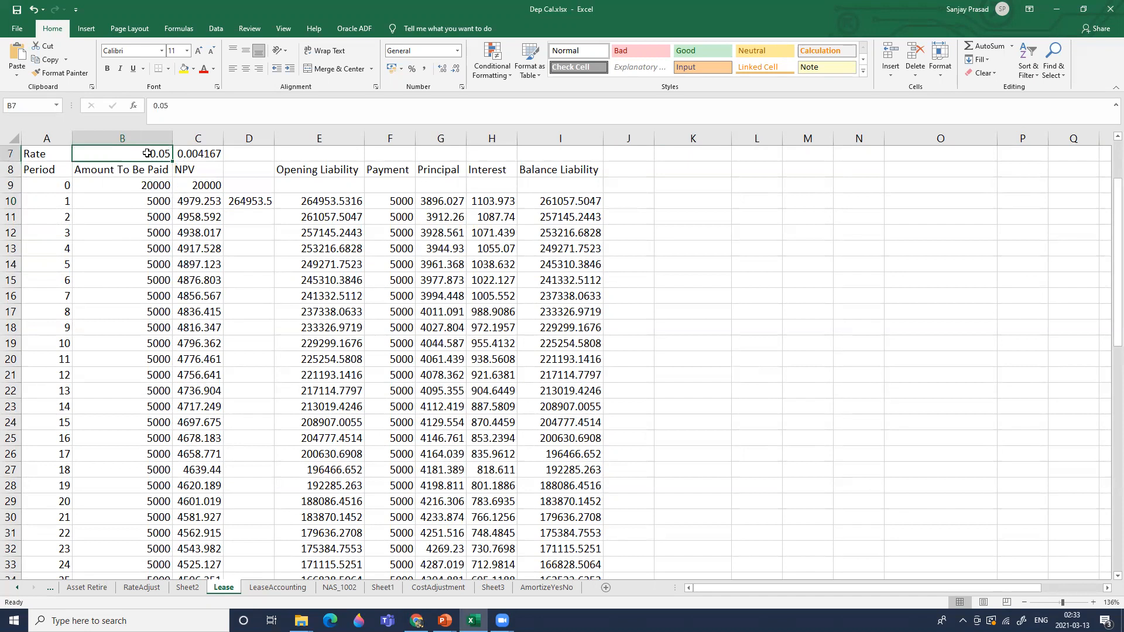
click(148, 241)
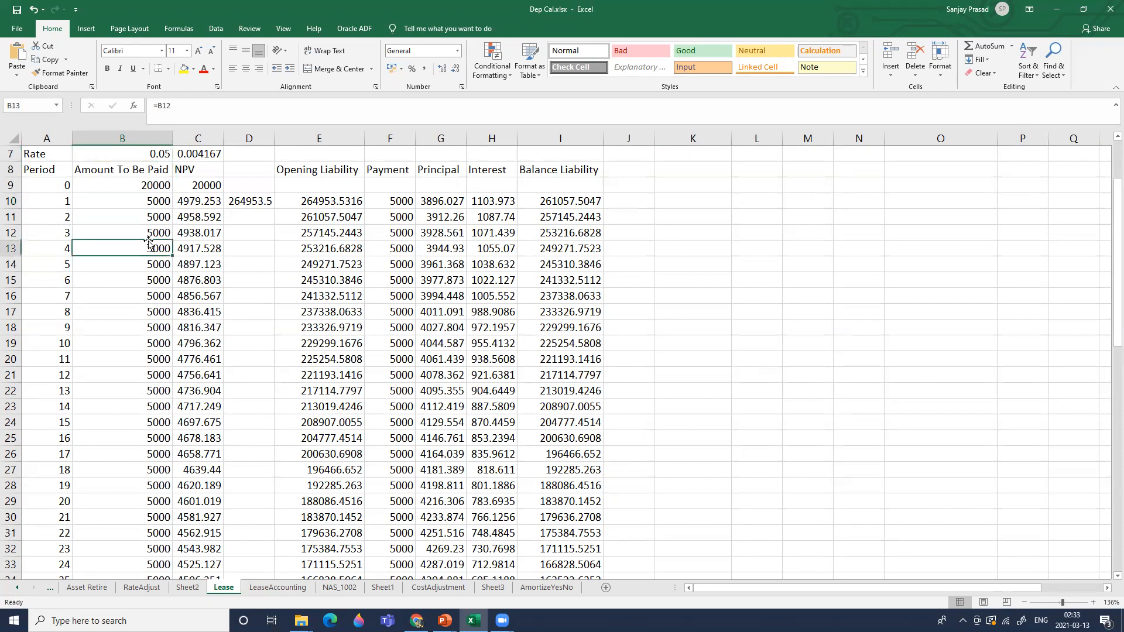
click(189, 156)
click(149, 157)
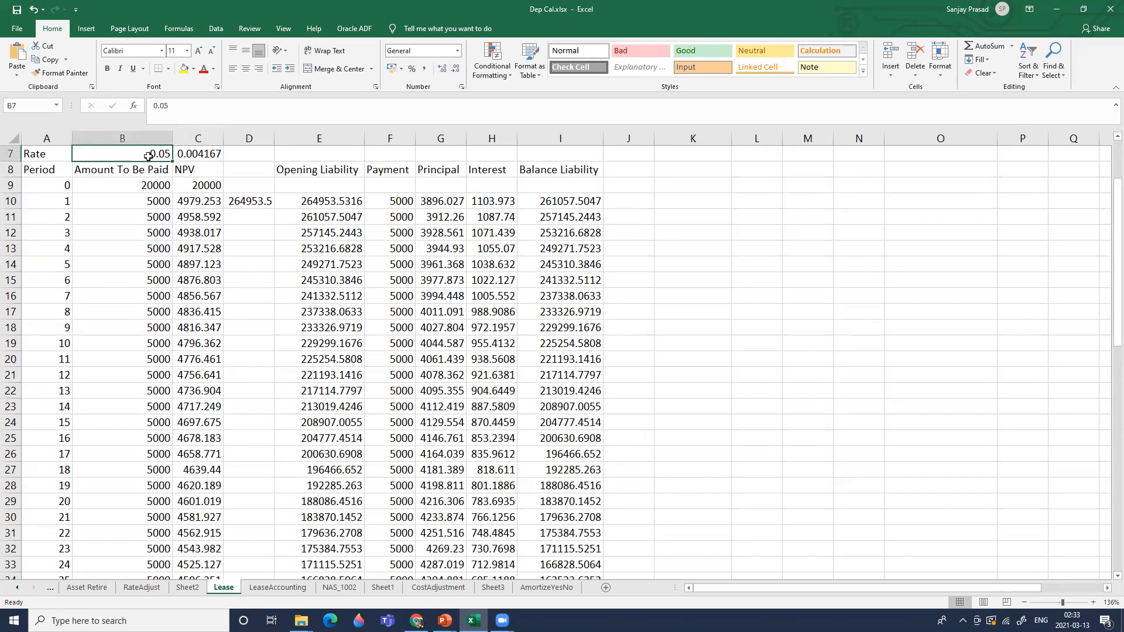
click(186, 155)
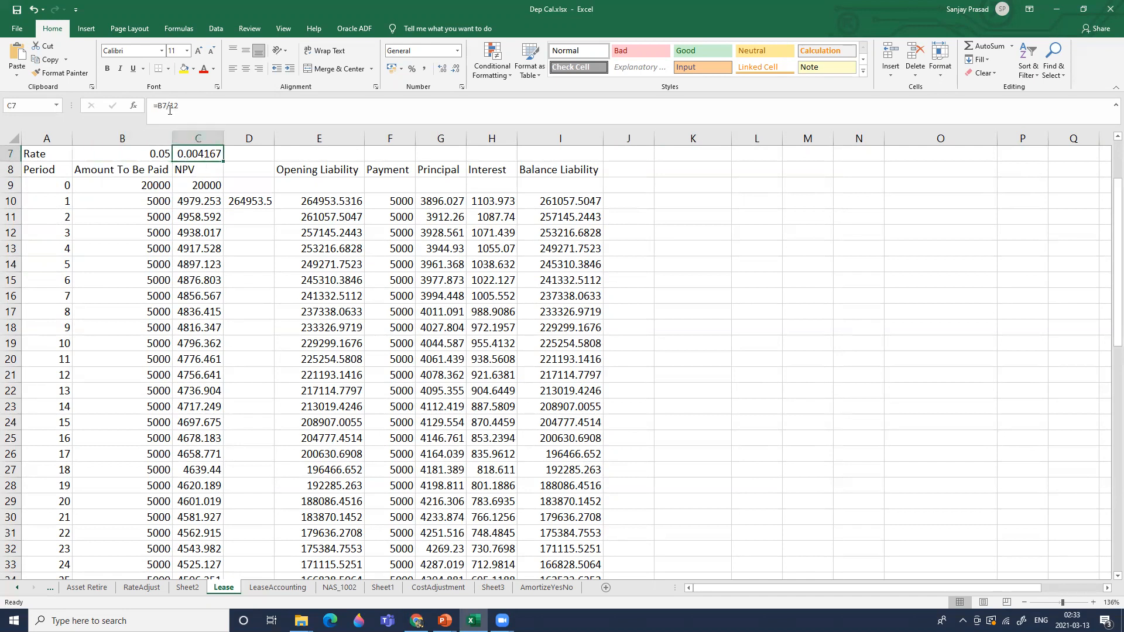
click(126, 205)
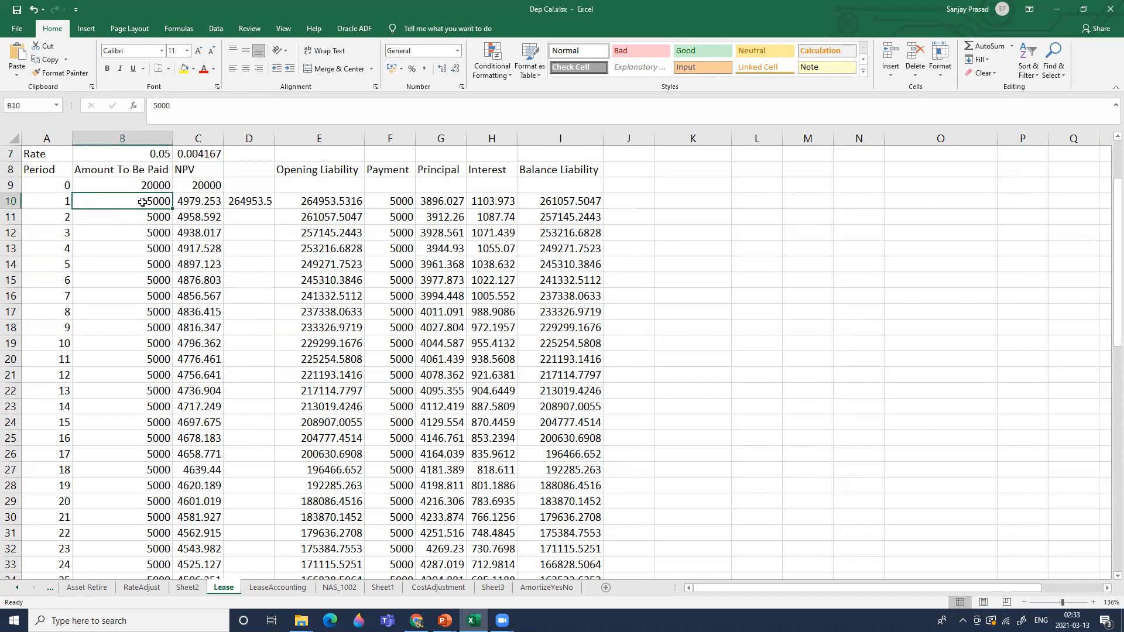
click(186, 202)
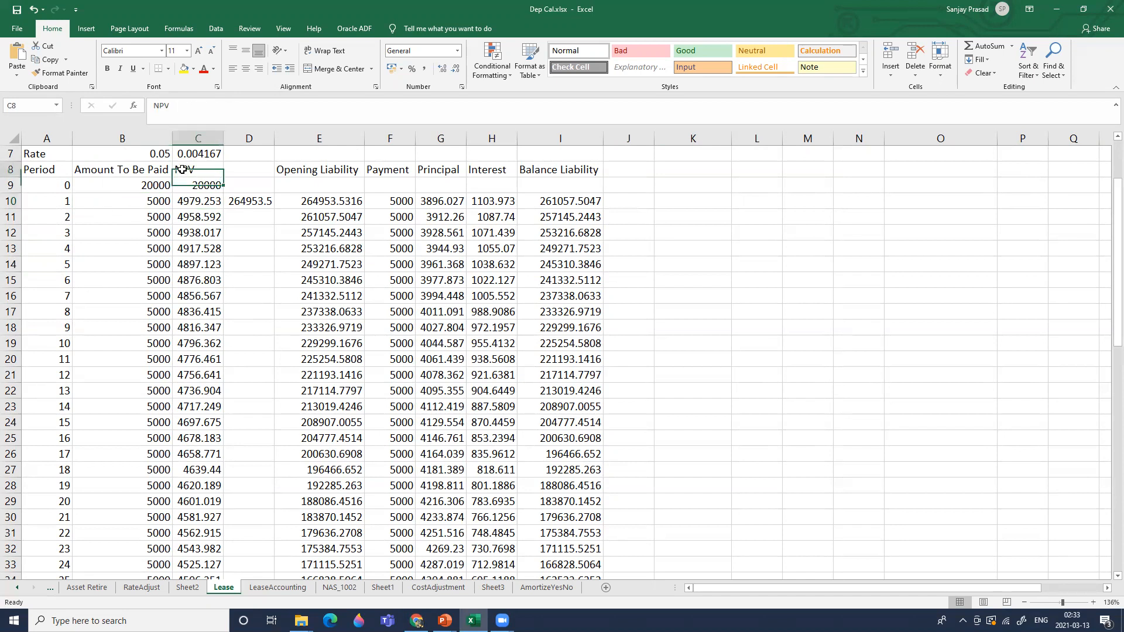
click(128, 204)
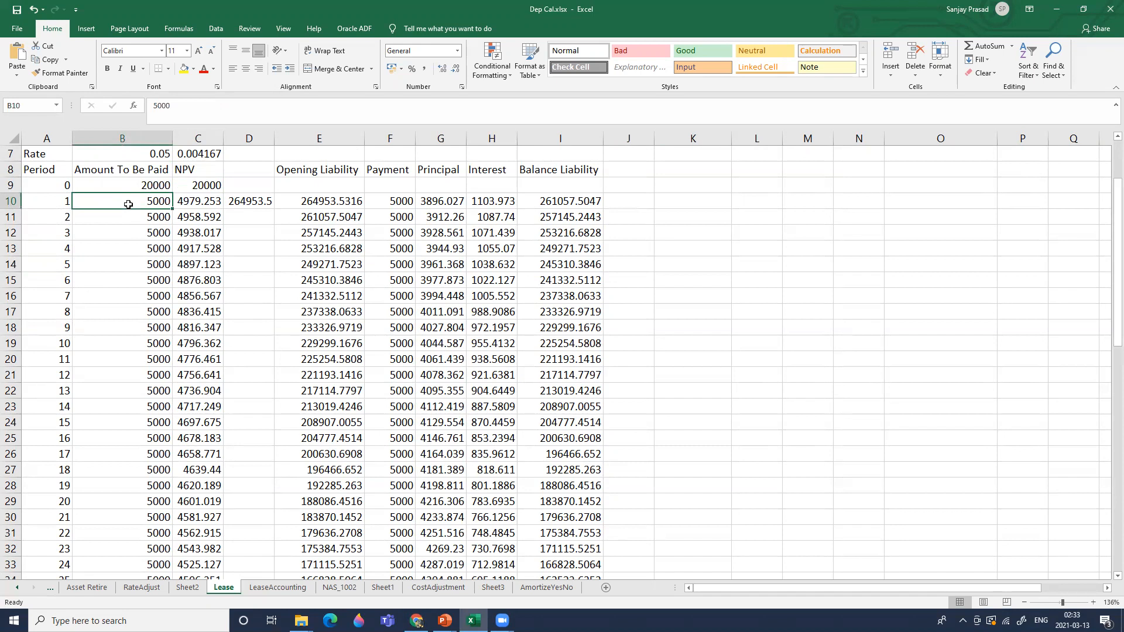
Step: Compare the period 1 payment in B10 with its discounted value in the NPV column
click(188, 202)
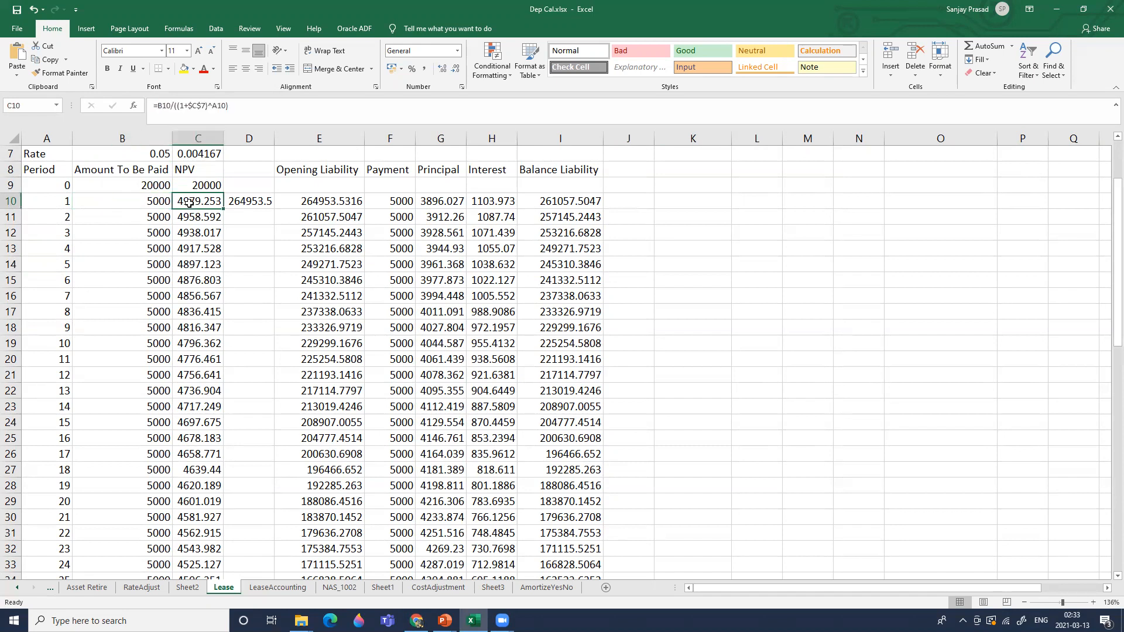
click(198, 241)
click(157, 204)
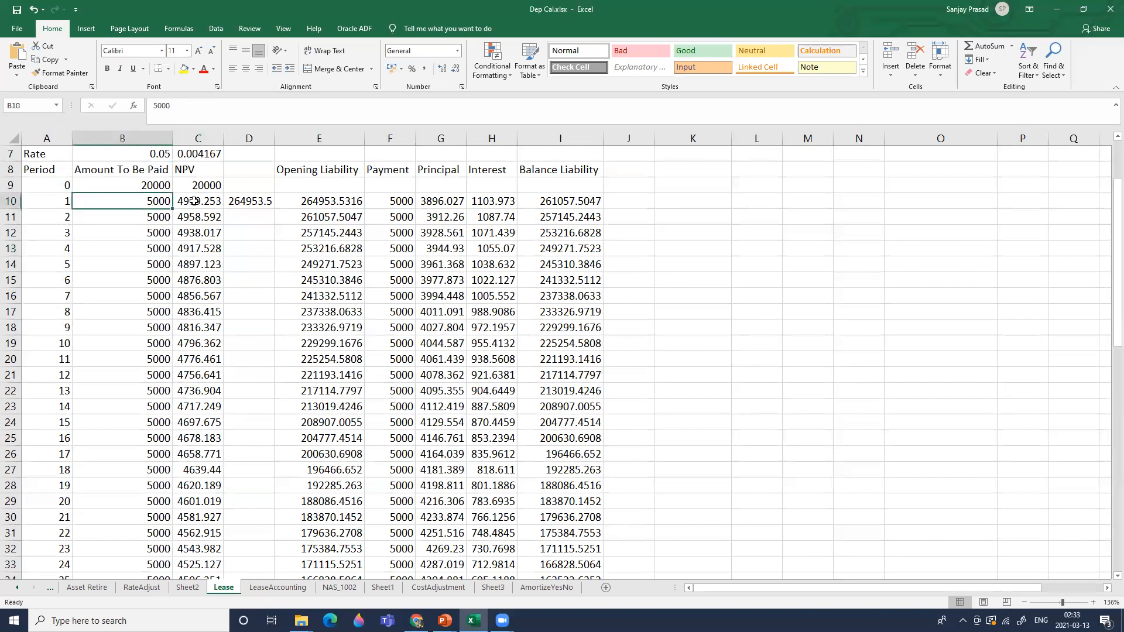
click(193, 202)
click(153, 203)
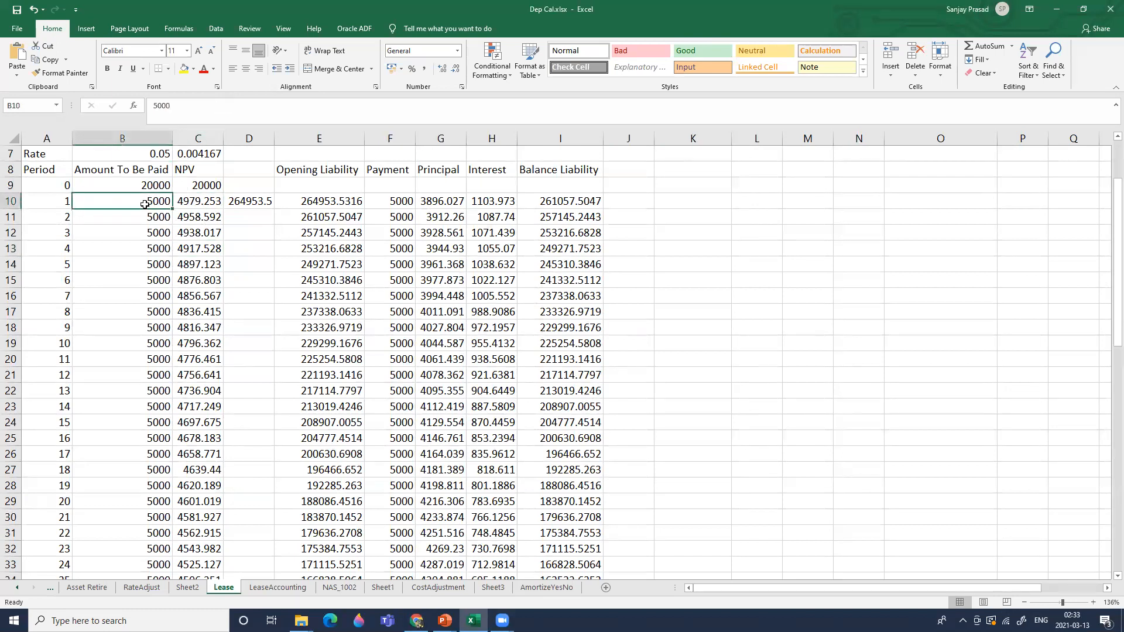
click(188, 201)
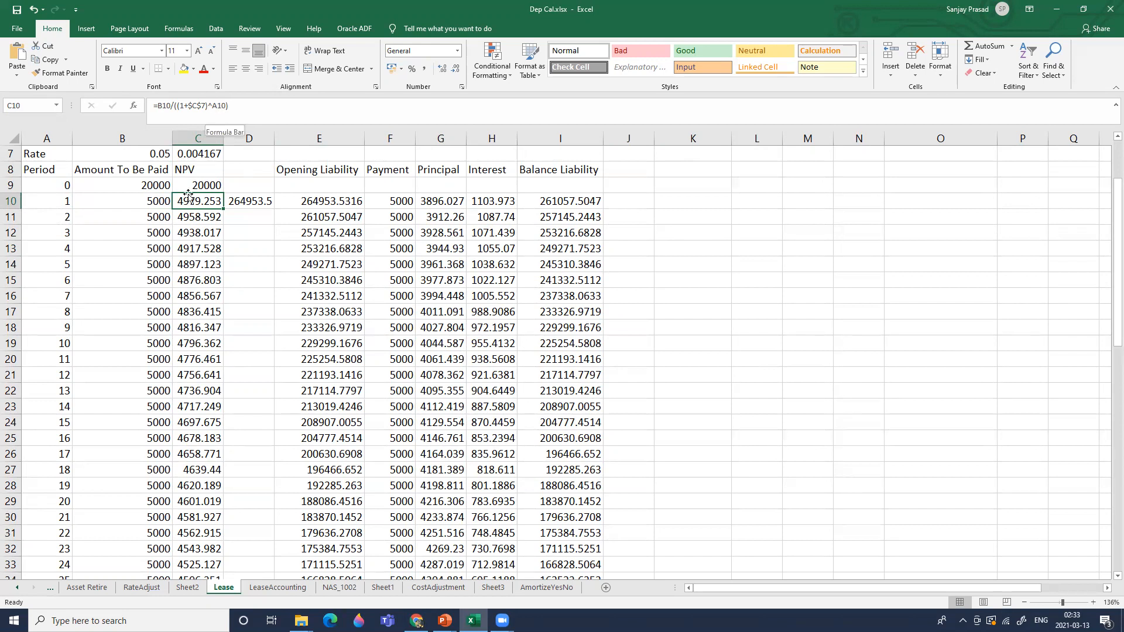
Step: Examine how the period number in A10 and the payment in B10 feed the period 1 NPV formula
click(54, 204)
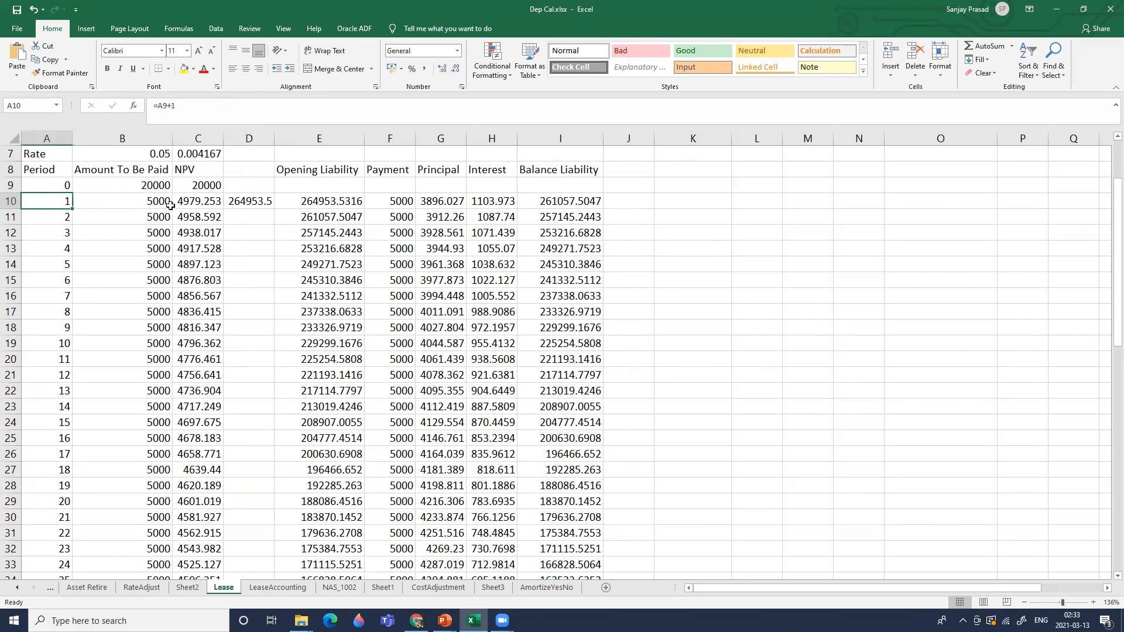
click(201, 205)
click(189, 248)
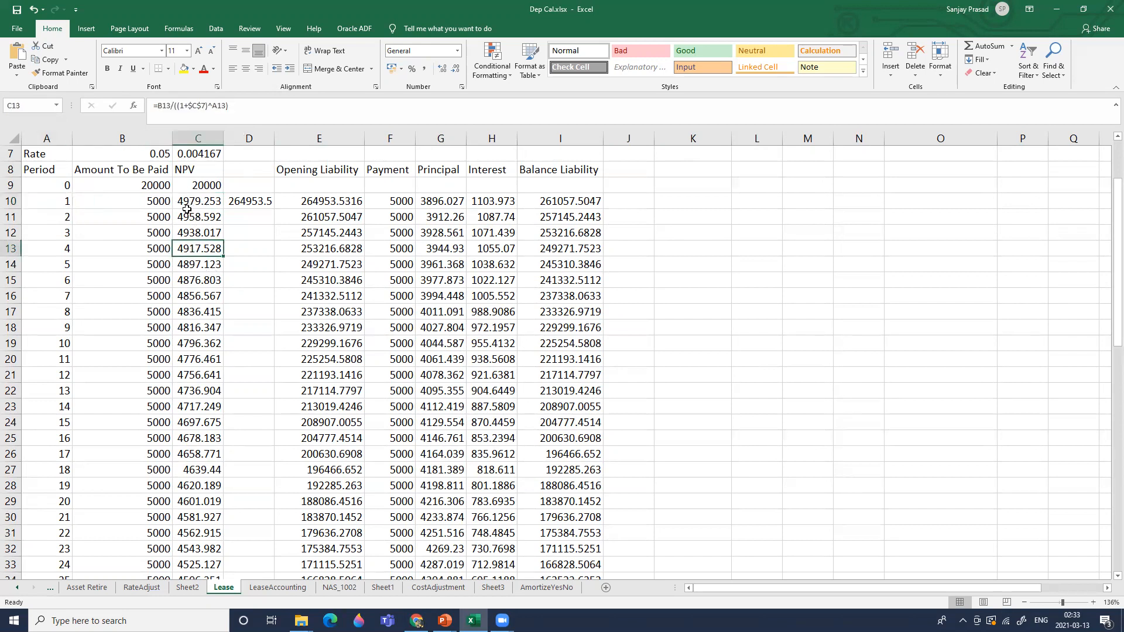
click(140, 202)
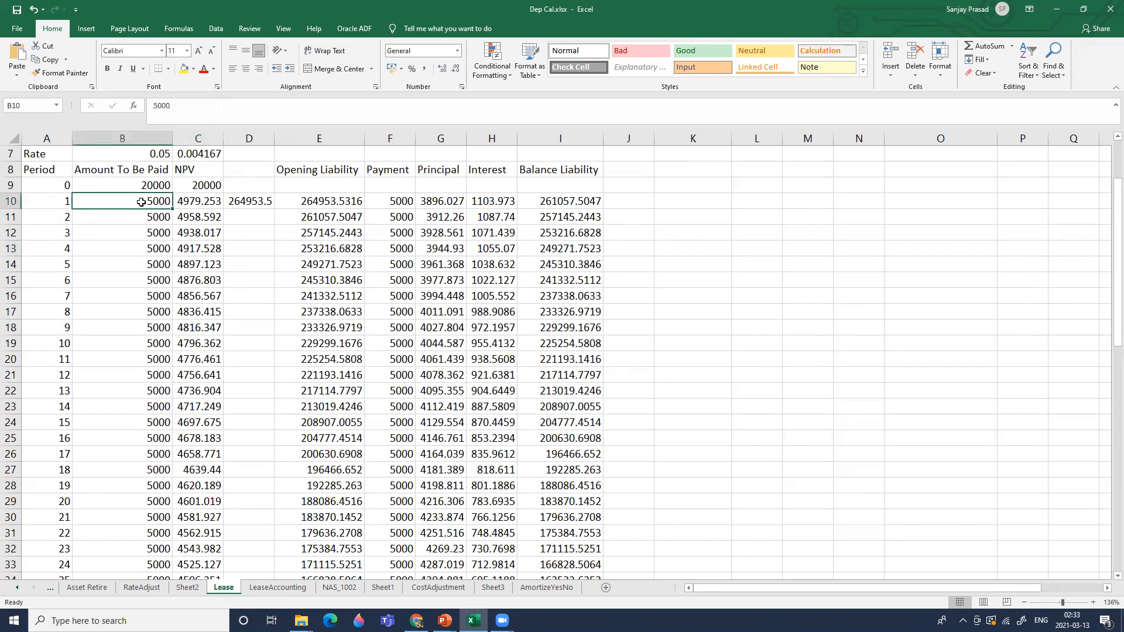
click(62, 202)
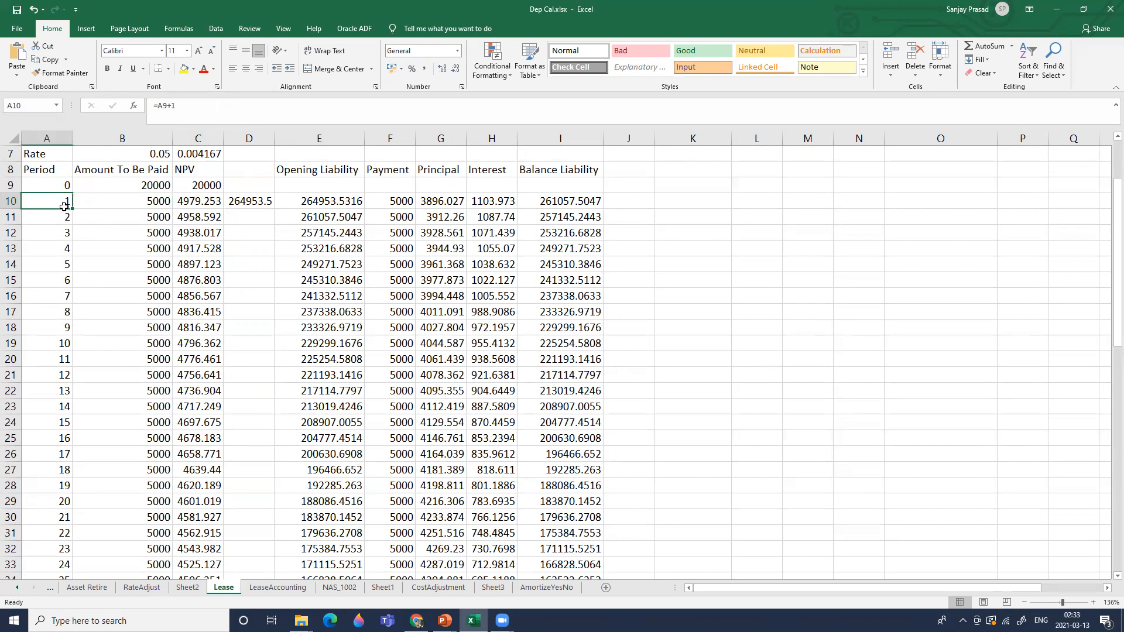
click(127, 202)
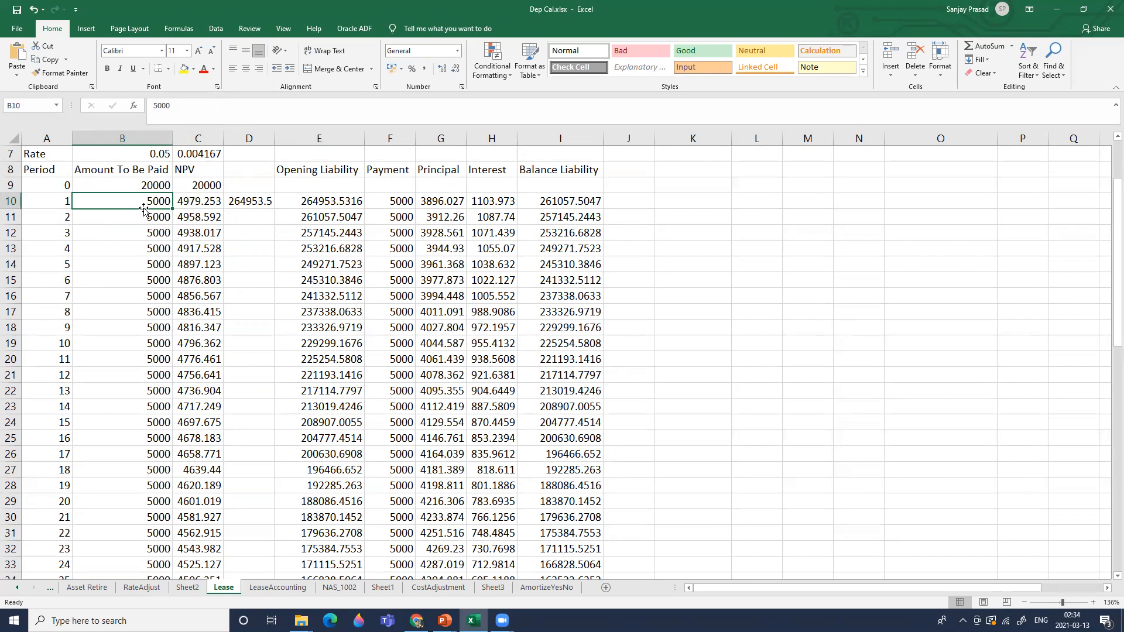
click(182, 203)
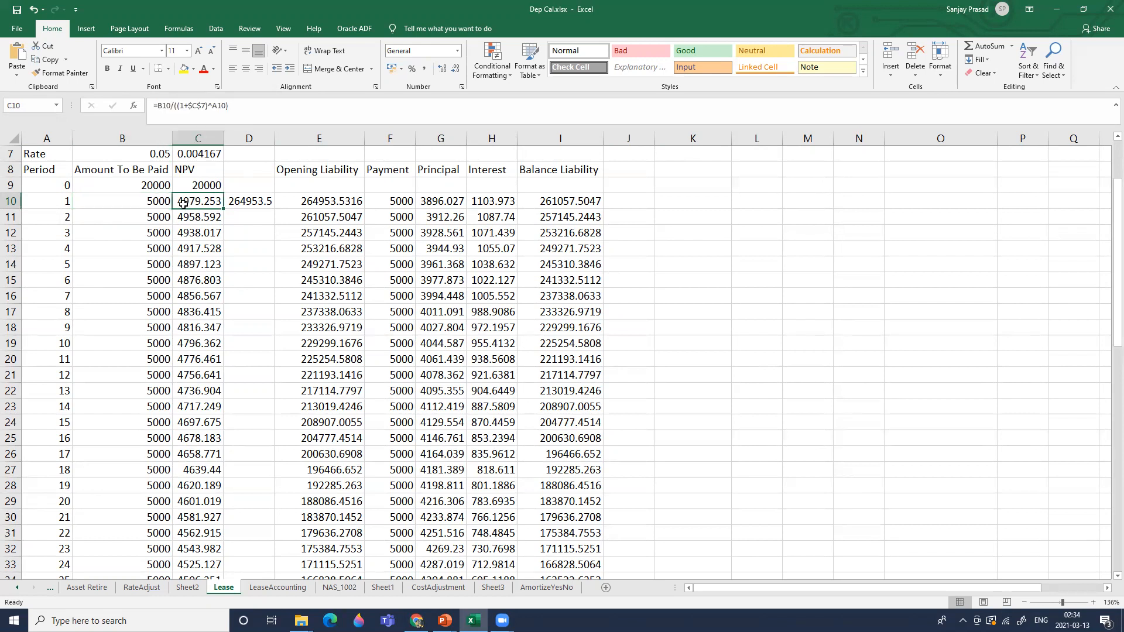
Step: Inspect the period 2 payment and its NPV formula in C11, highlighting the $C$7 monthly rate reference
click(103, 220)
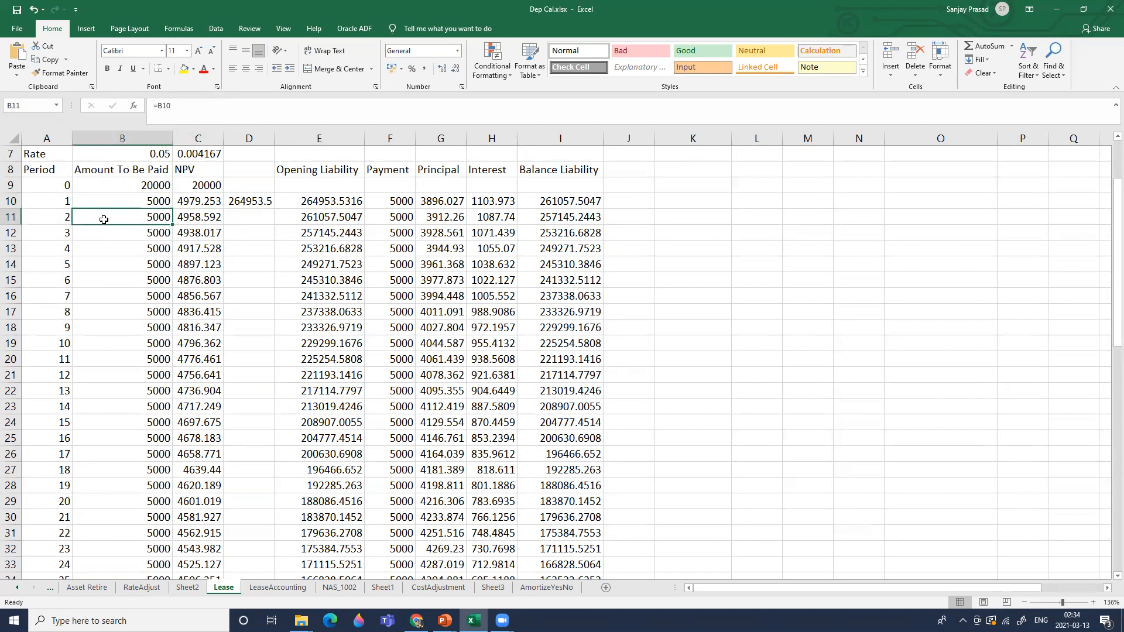
click(204, 217)
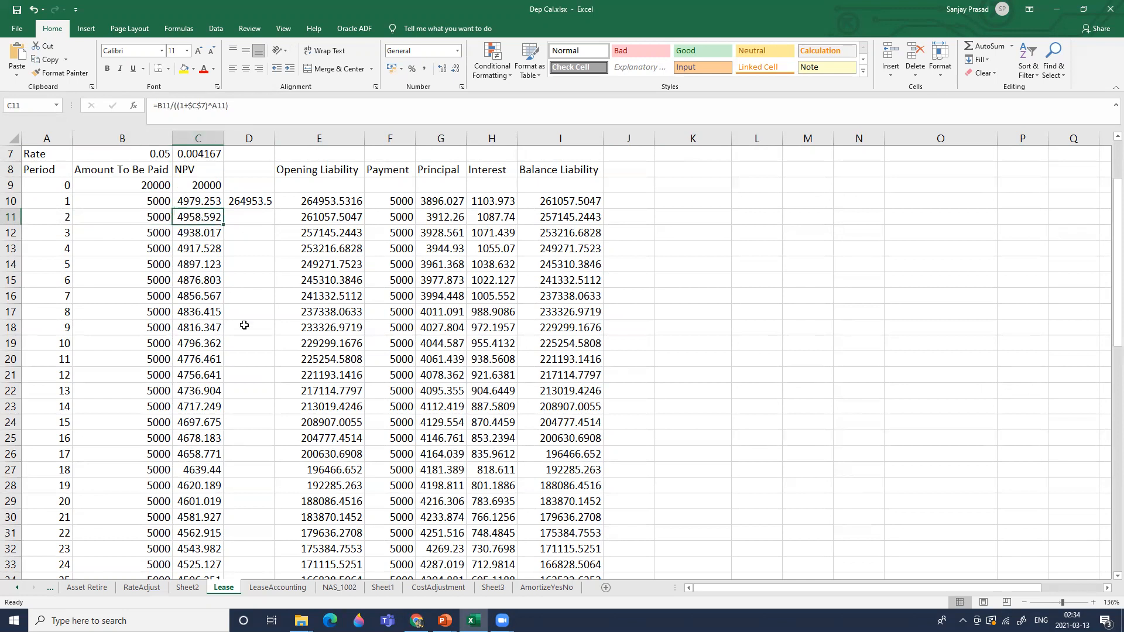
key(F2)
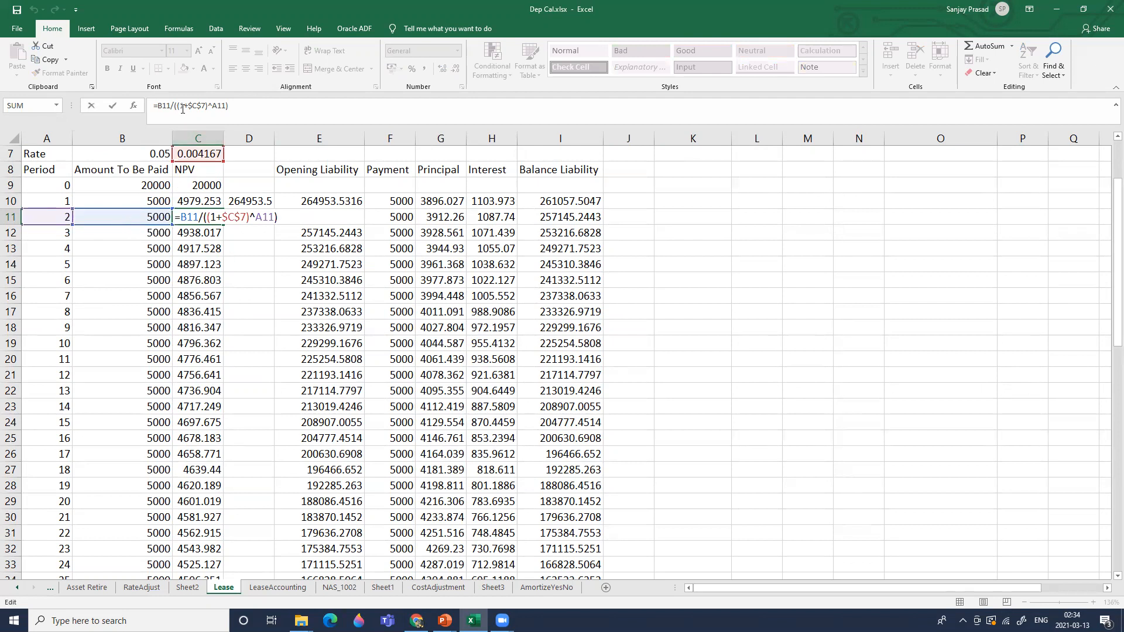
drag(188, 107, 205, 110)
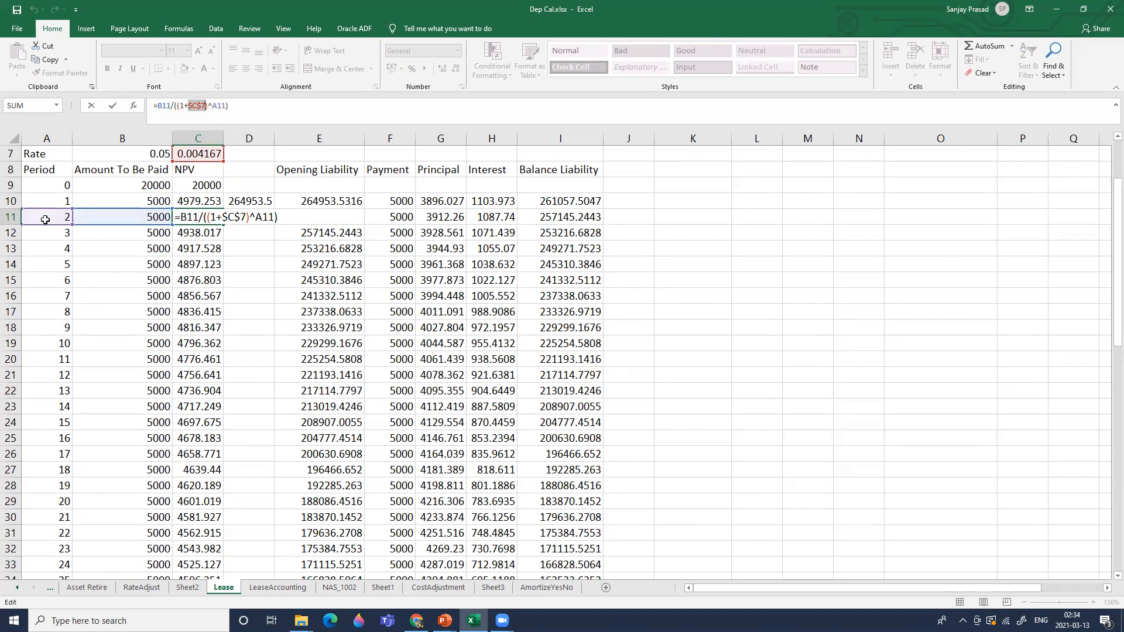
key(Return)
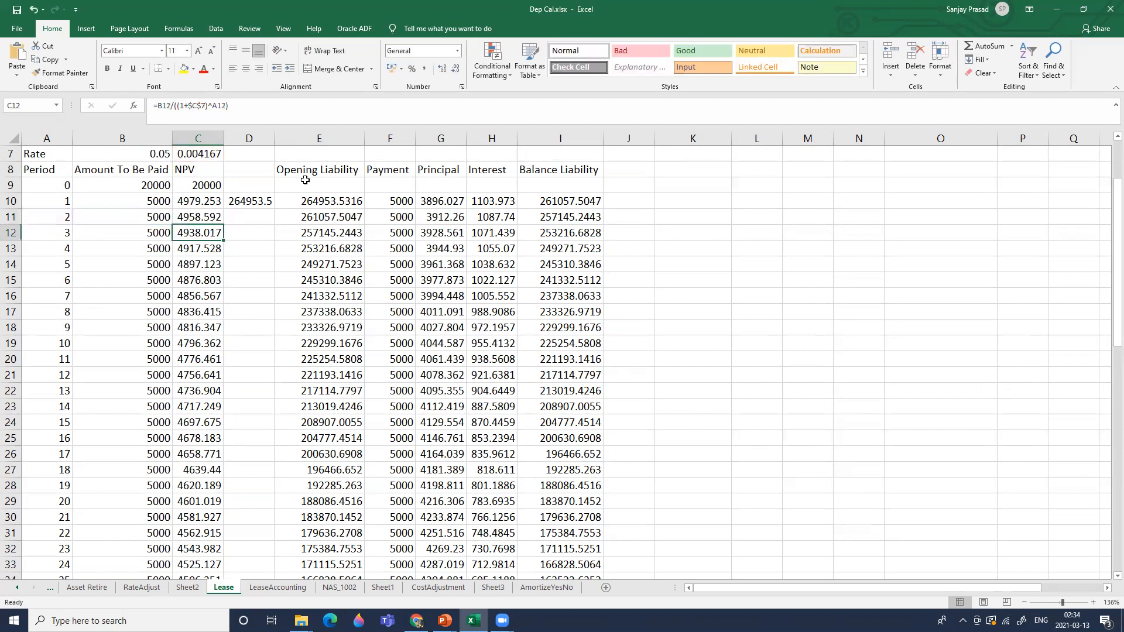
Step: Follow the Amount To Be Paid column down to period 60 and examine that period's NPV formula in C69
key(Left)
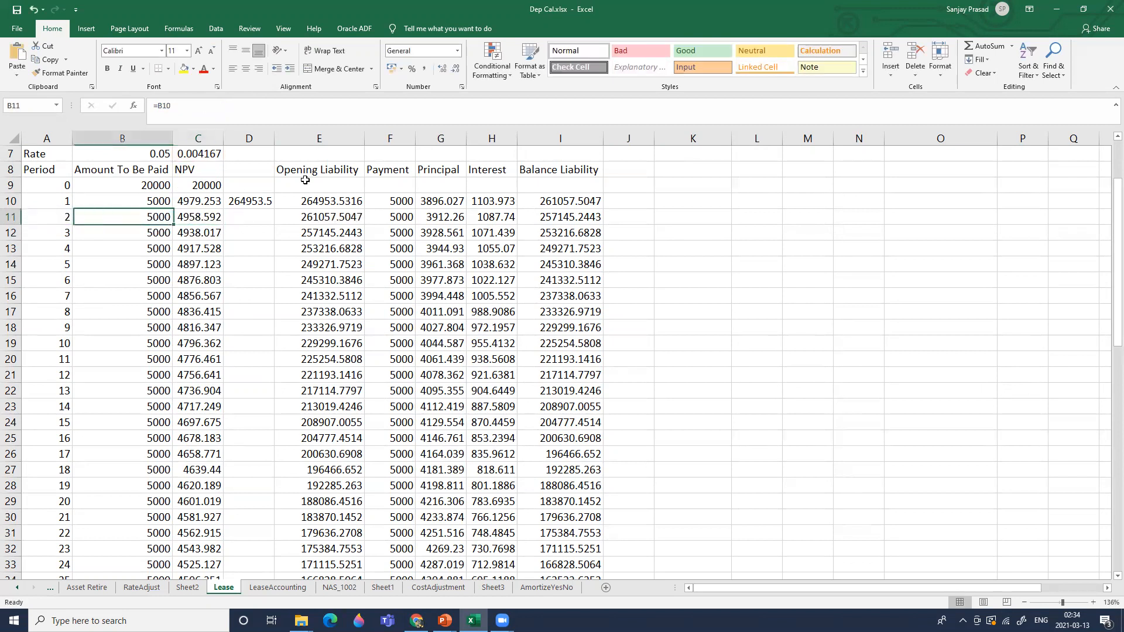
key(Down)
key(Down)
key(End)
key(Down)
key(Up)
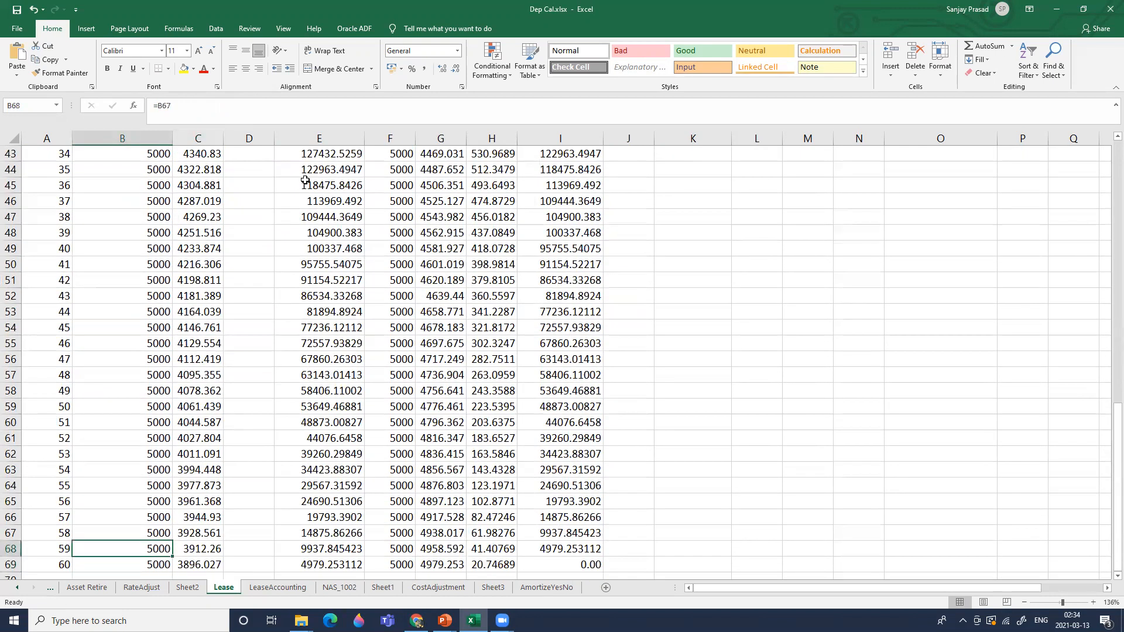
key(Down)
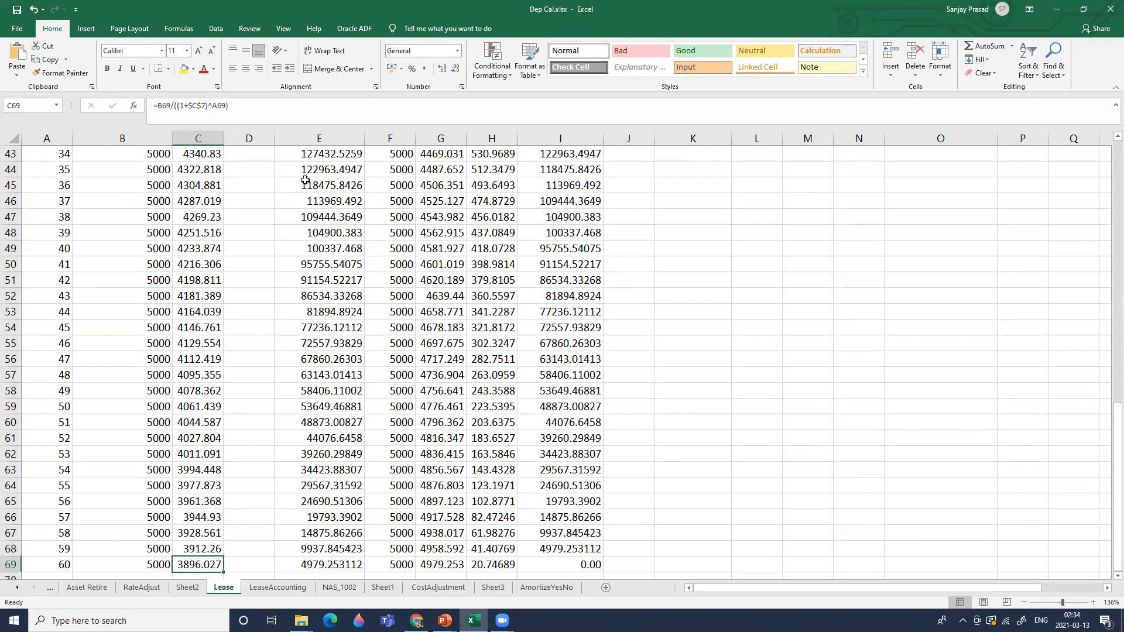
Step: Highlight the NPV values from period 1 through period 60 (C10:C69) to view their sum
key(ctrl+Up)
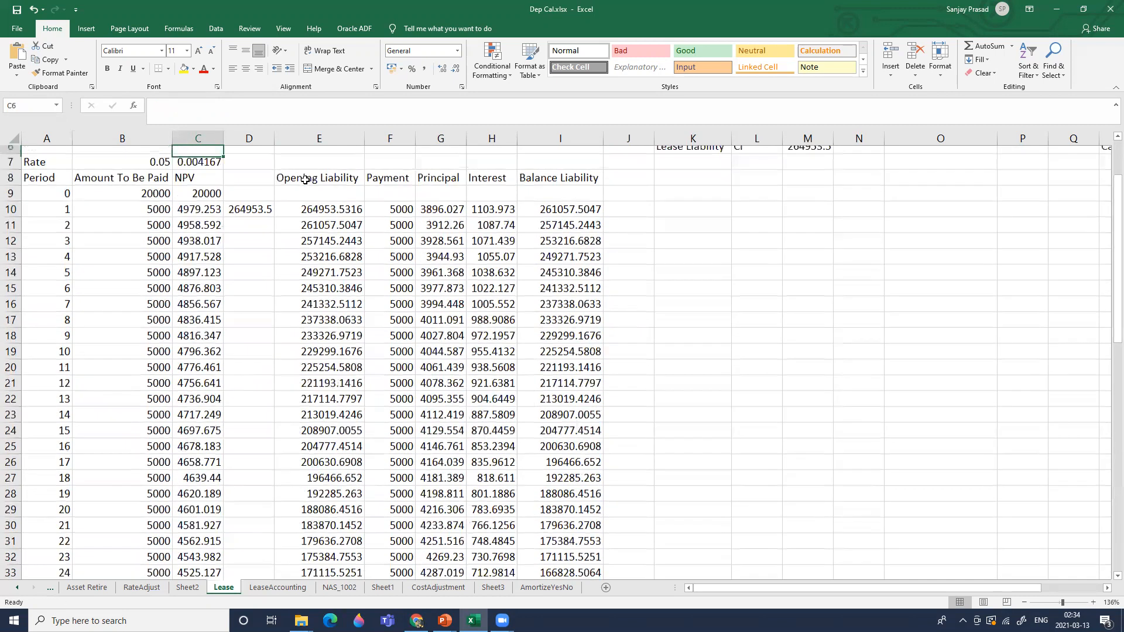
key(Down)
key(Down)
key(Down)
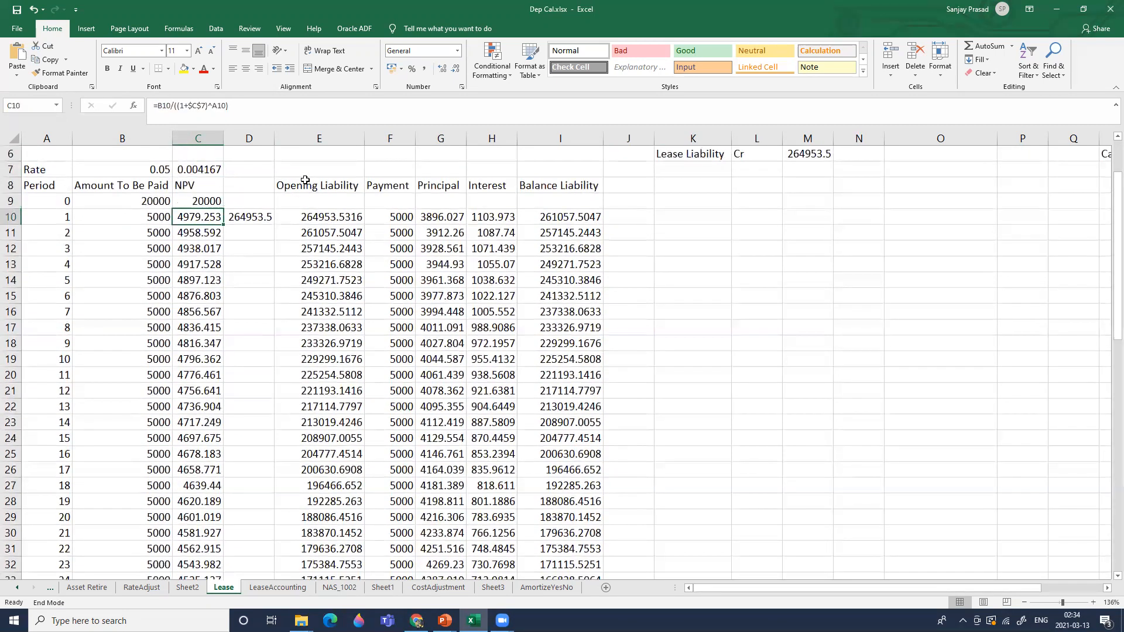
key(ctrl+shift+Down)
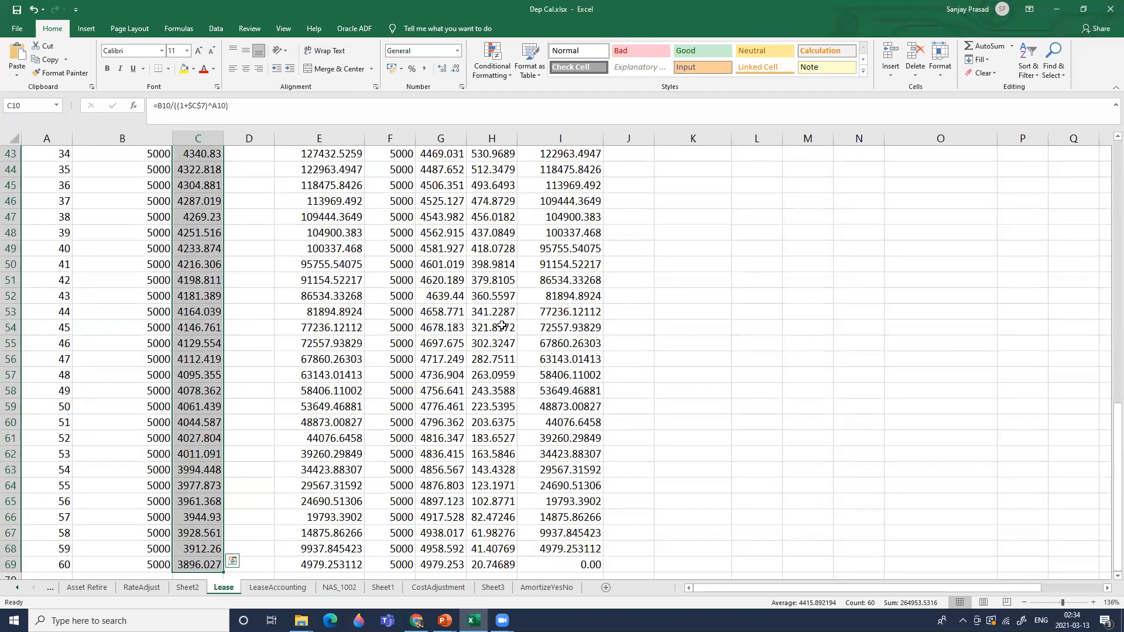
scroll(360, 422, up, 13)
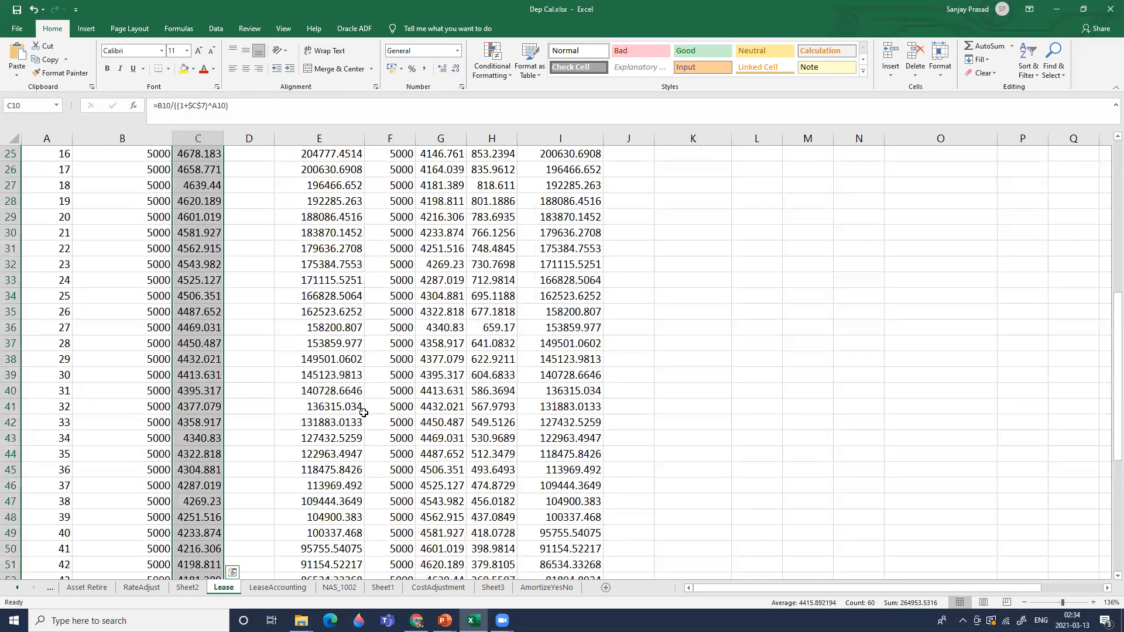
Step: Examine the NPV sum formula in D10, and switch to the PowerPoint slide show to compare it with the Review Lease Edits slide
click(262, 248)
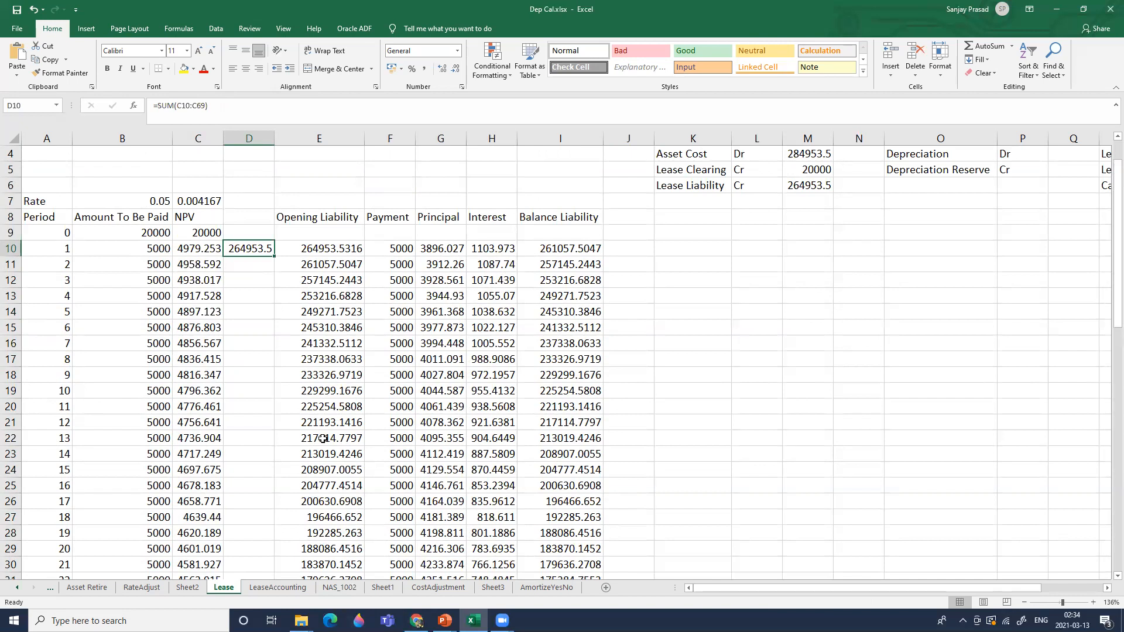
click(256, 349)
click(253, 250)
mouse_move(445, 621)
click(508, 583)
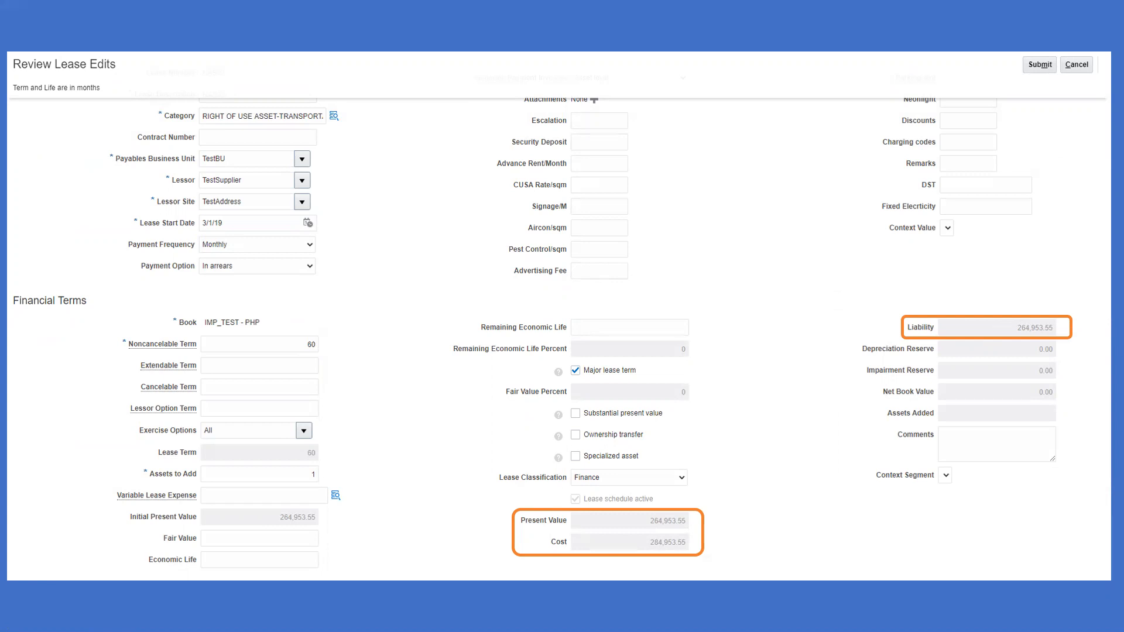
Step: Return to Excel and examine the NPV sum in D10 alongside the period 1 NPV in C10
key(alt+Tab)
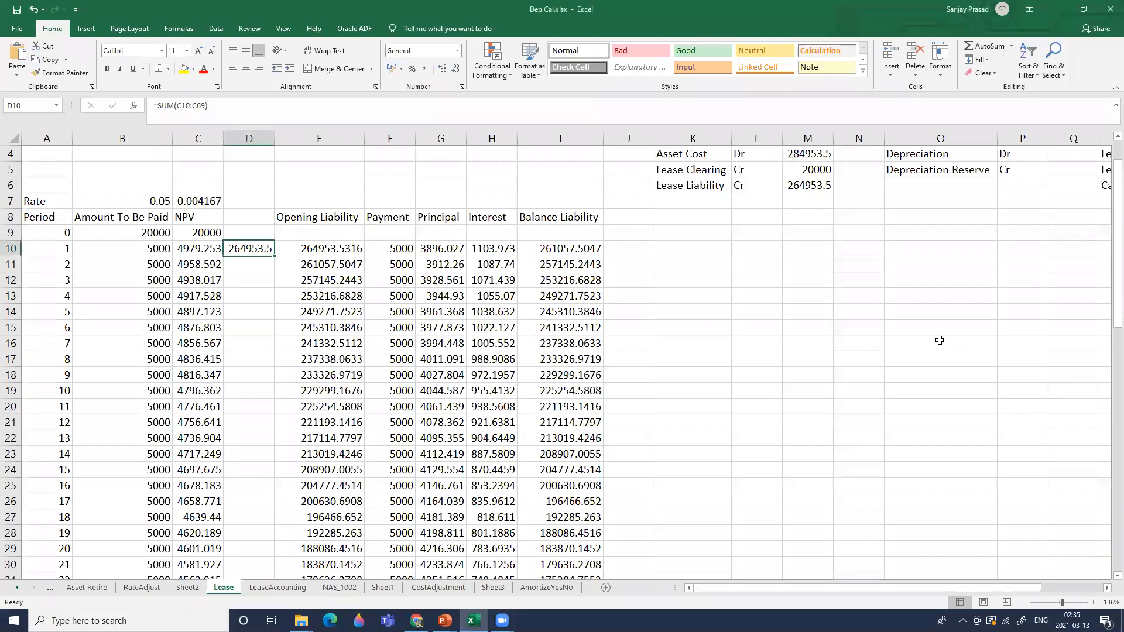
click(243, 300)
click(204, 251)
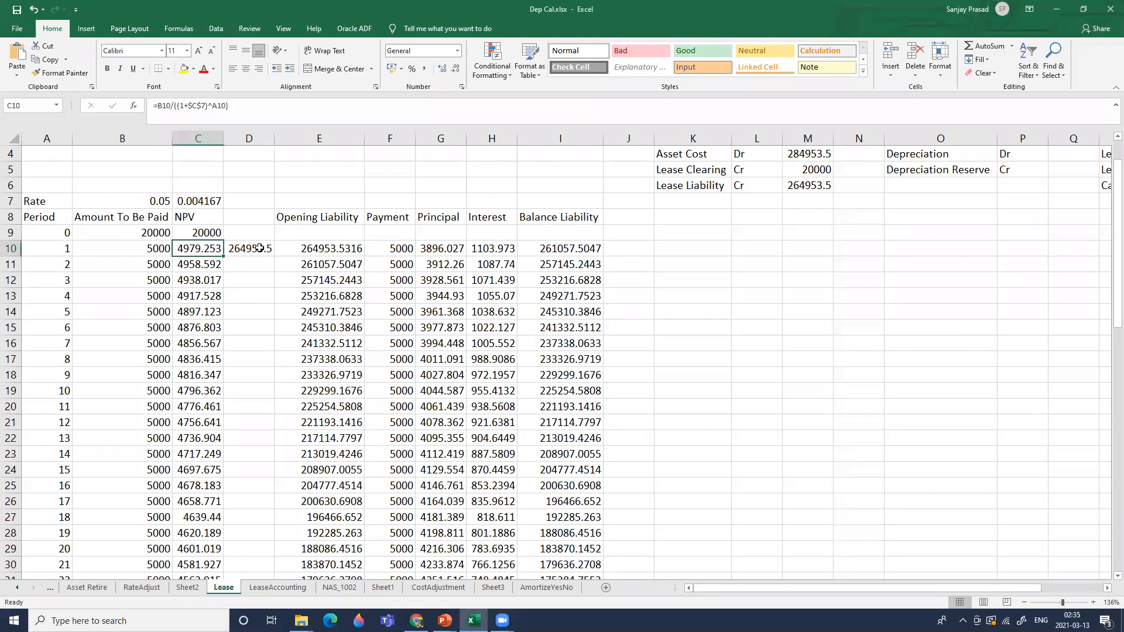
click(259, 249)
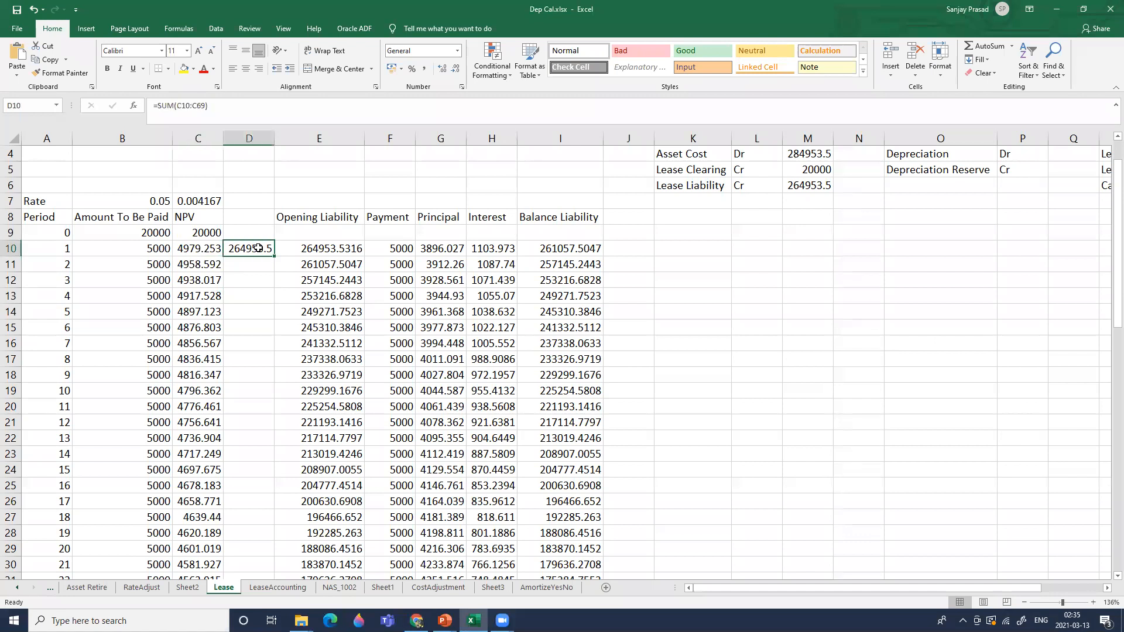
click(201, 253)
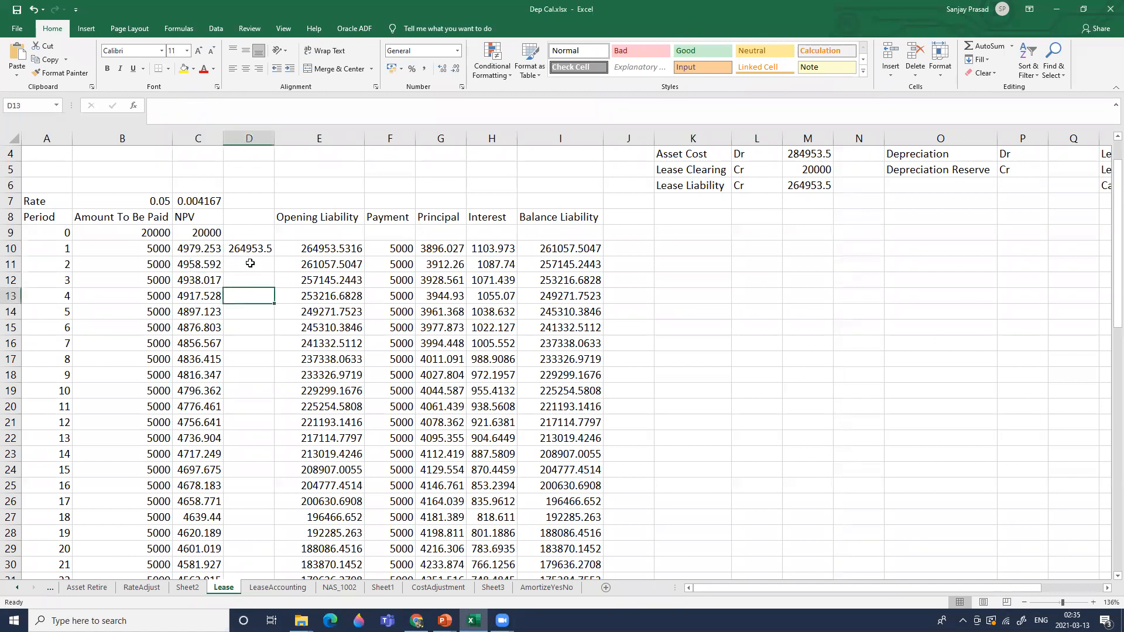
click(248, 251)
click(237, 312)
click(255, 253)
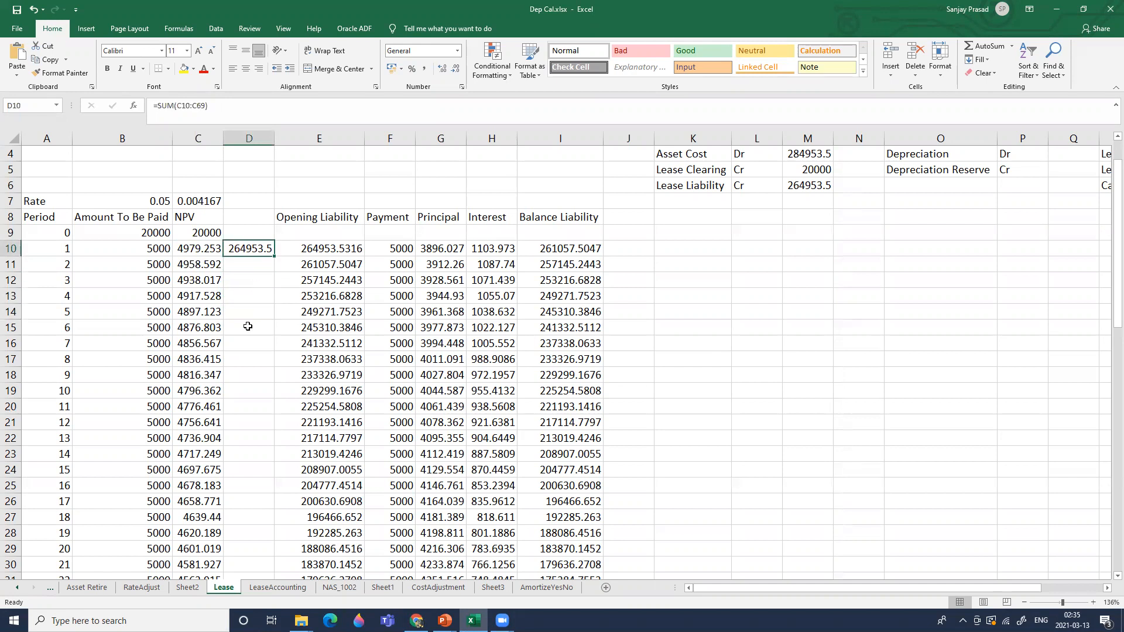
Step: Examine the initial payment's NPV in C9 and select it together with D10 to view their combined total
click(203, 233)
click(243, 309)
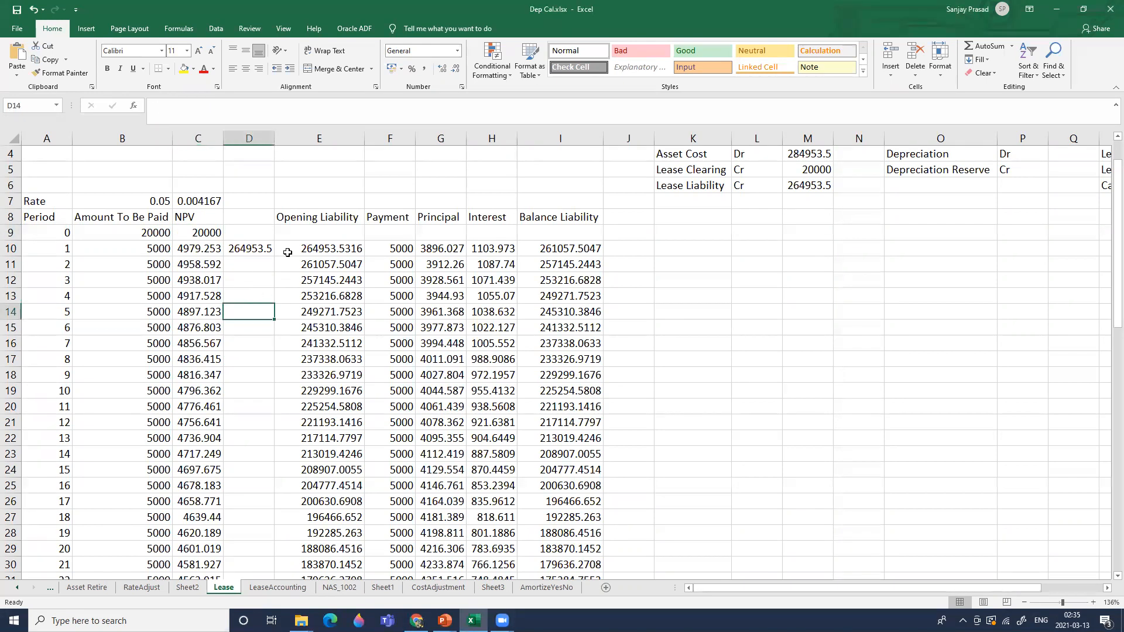
click(264, 248)
click(264, 305)
click(253, 249)
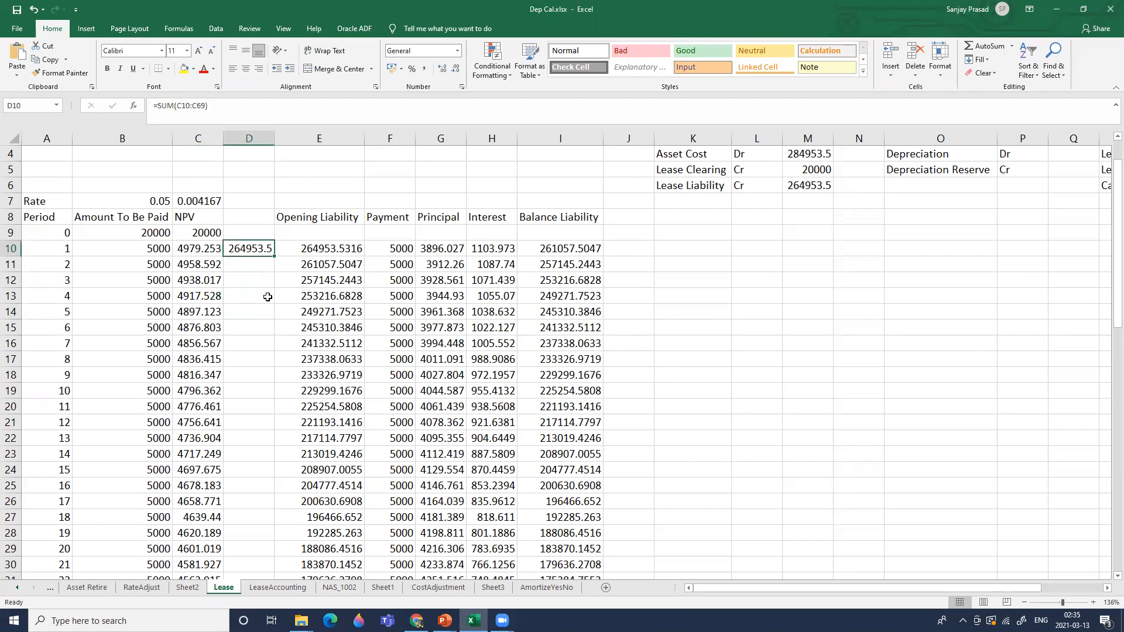
ctrl+click(205, 233)
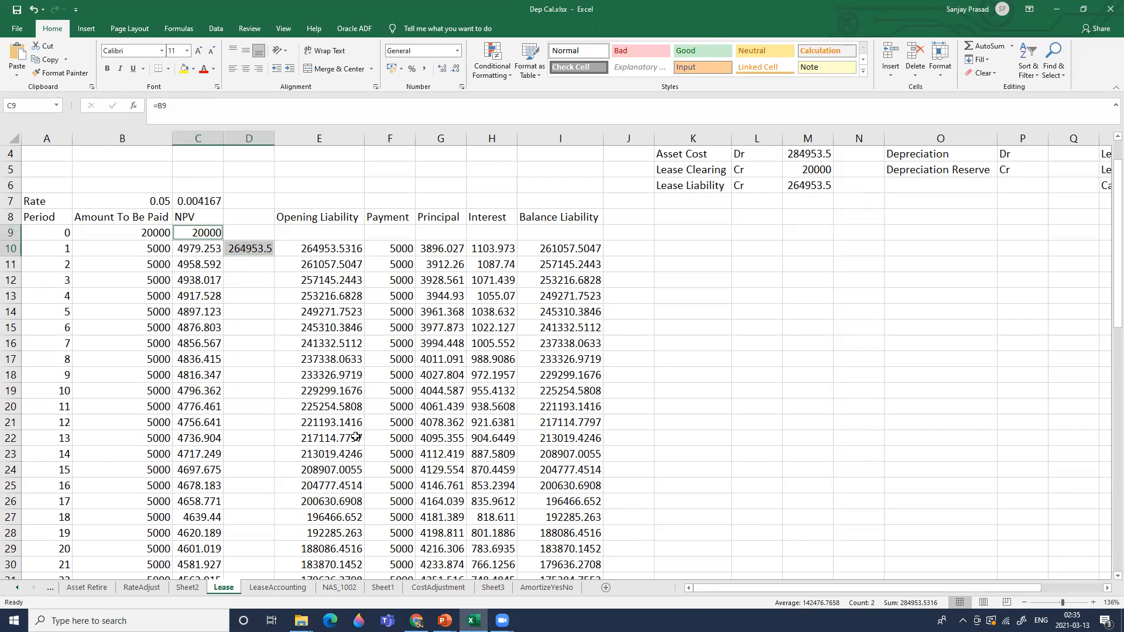
Step: Switch to the PowerPoint slide show and advance from the Edit Source Line slide to the Assets slide highlighting Calculate Depreciation
key(alt+Tab)
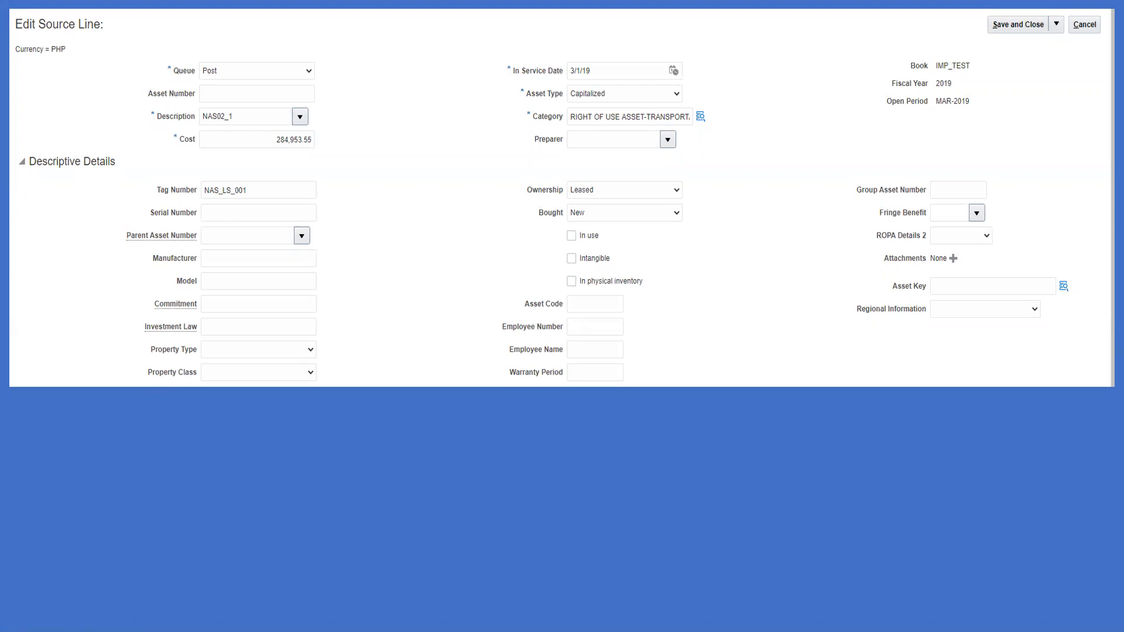
key(Right)
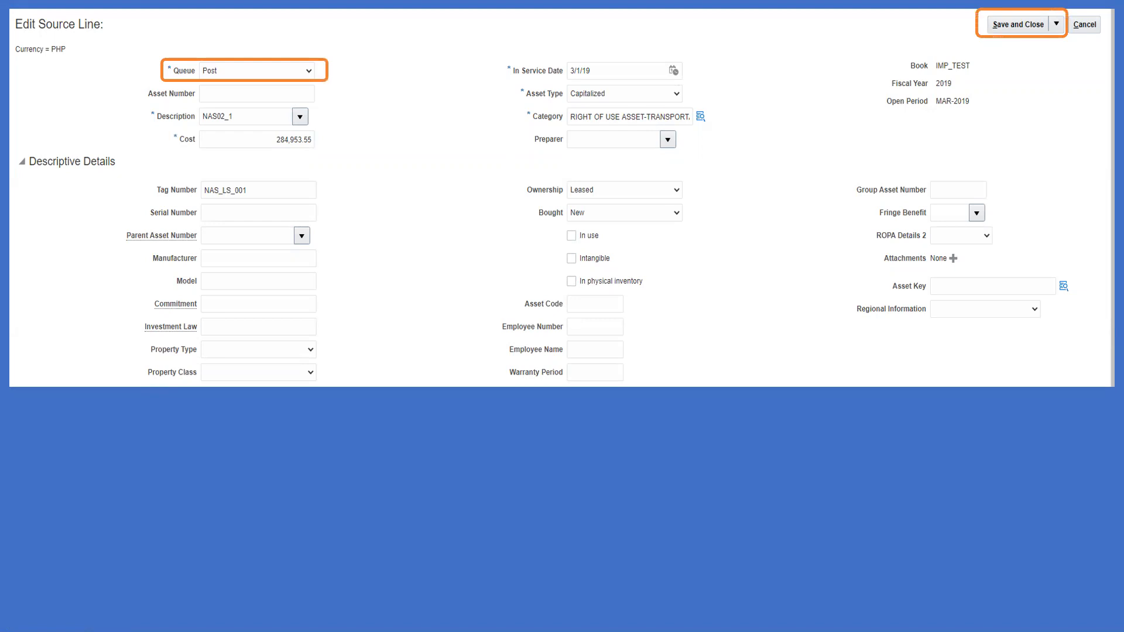
key(Right)
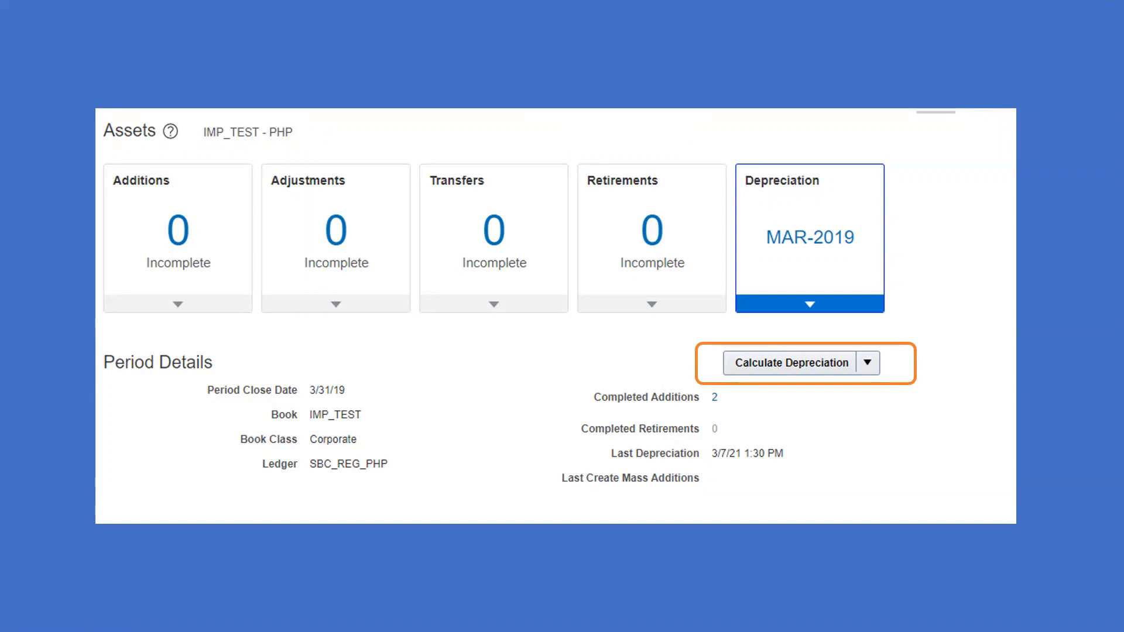
Step: Switch back to Excel and examine the period 1 NPV formula in C10 and the Asset Cost formula in M4
key(alt+Tab)
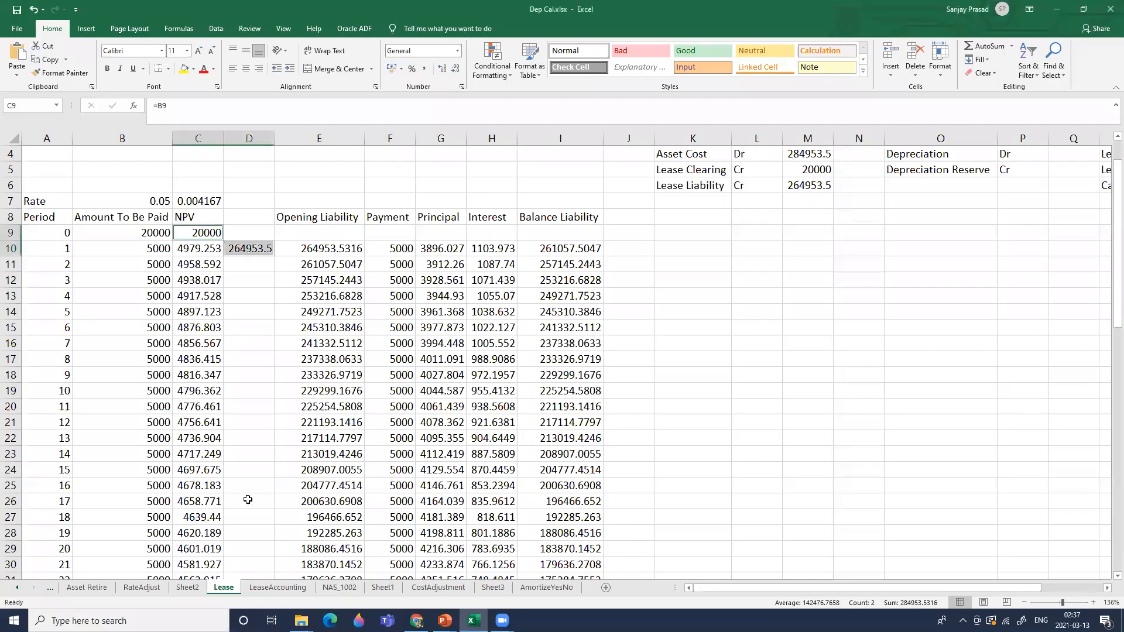
click(678, 313)
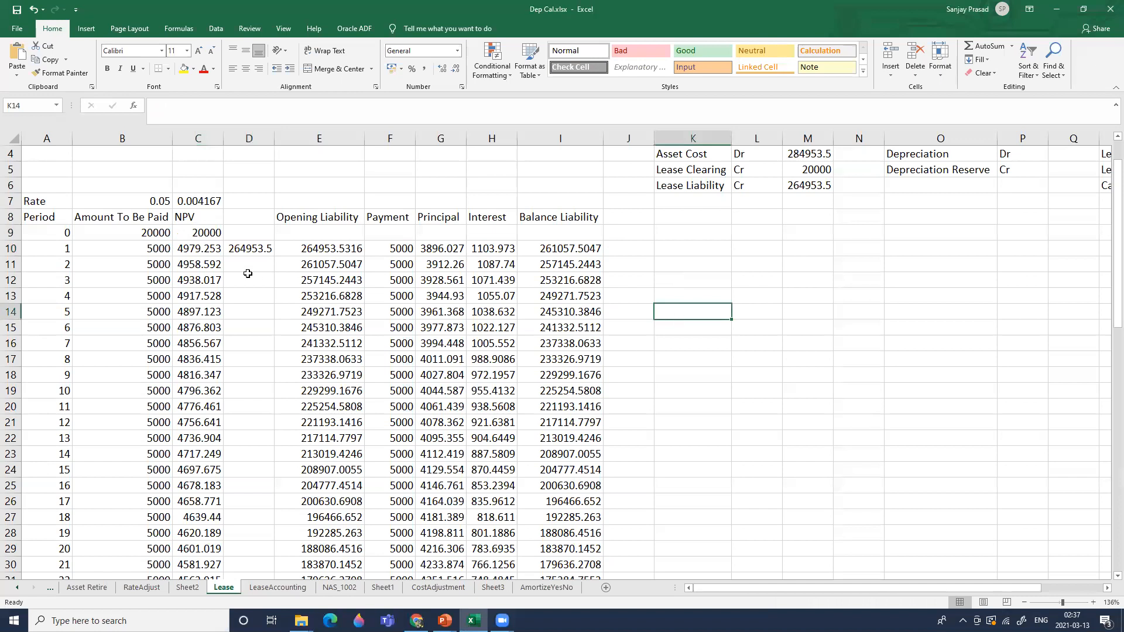
click(206, 248)
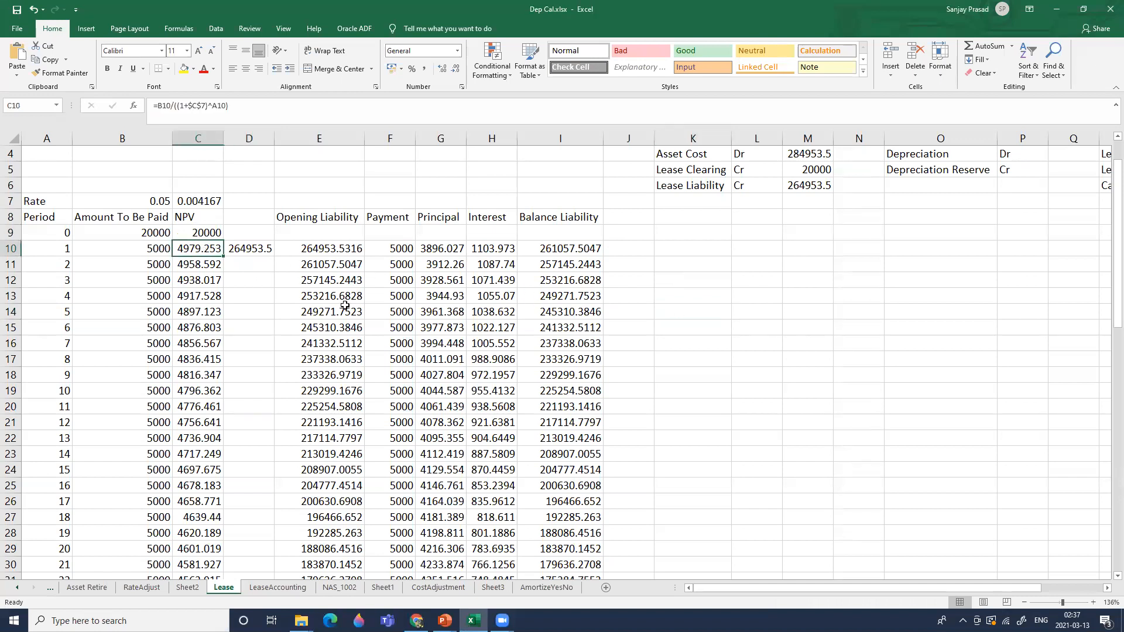
click(248, 309)
click(801, 154)
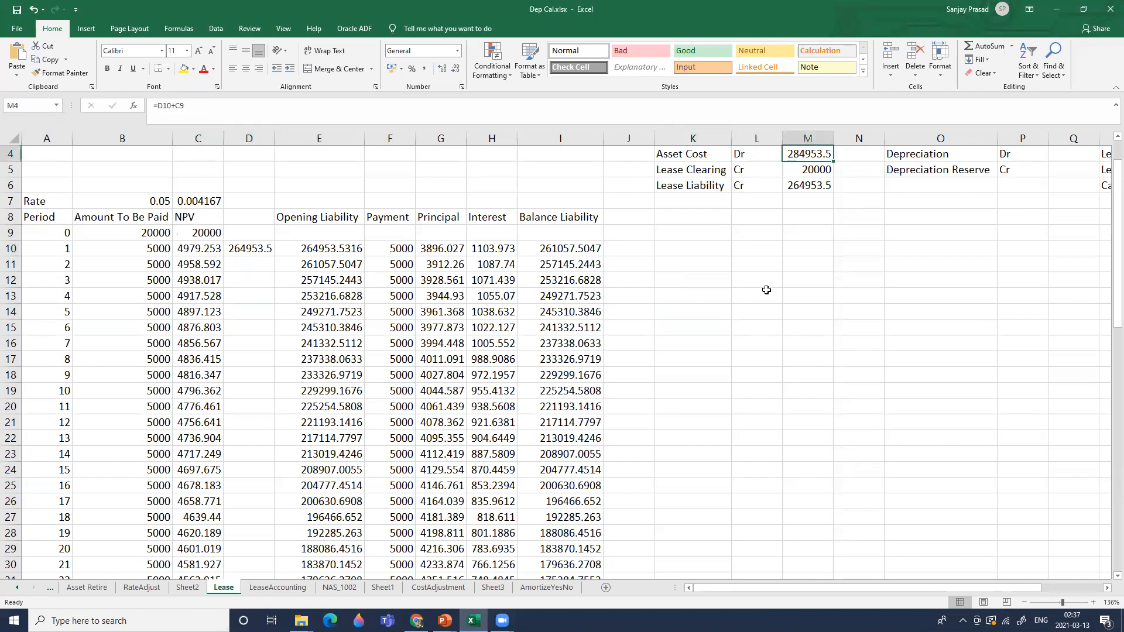
click(804, 263)
click(804, 155)
Step: Compare the Lease Liability amount in M6 with the NPV sum in D10 and the initial payment's NPV in C9
click(682, 186)
click(803, 188)
click(258, 248)
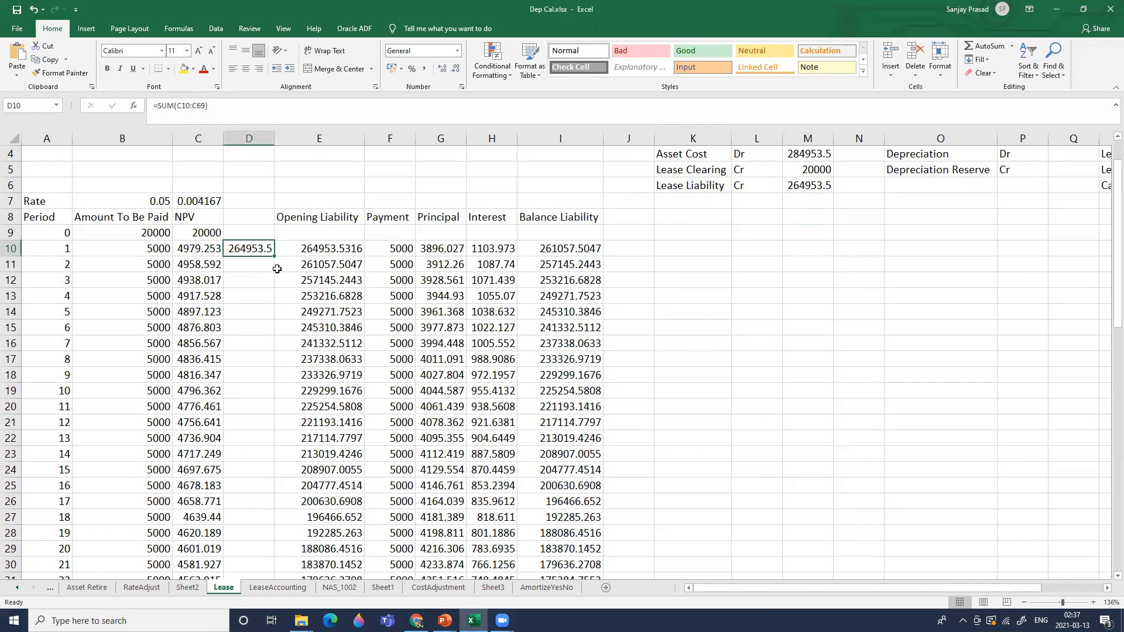
click(283, 402)
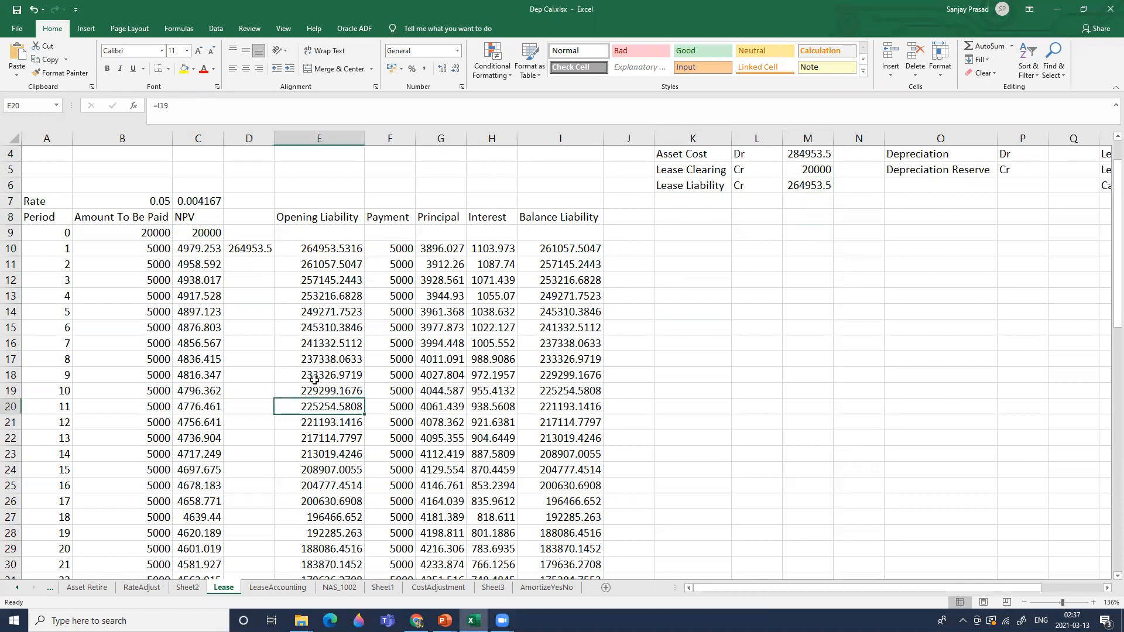
click(205, 234)
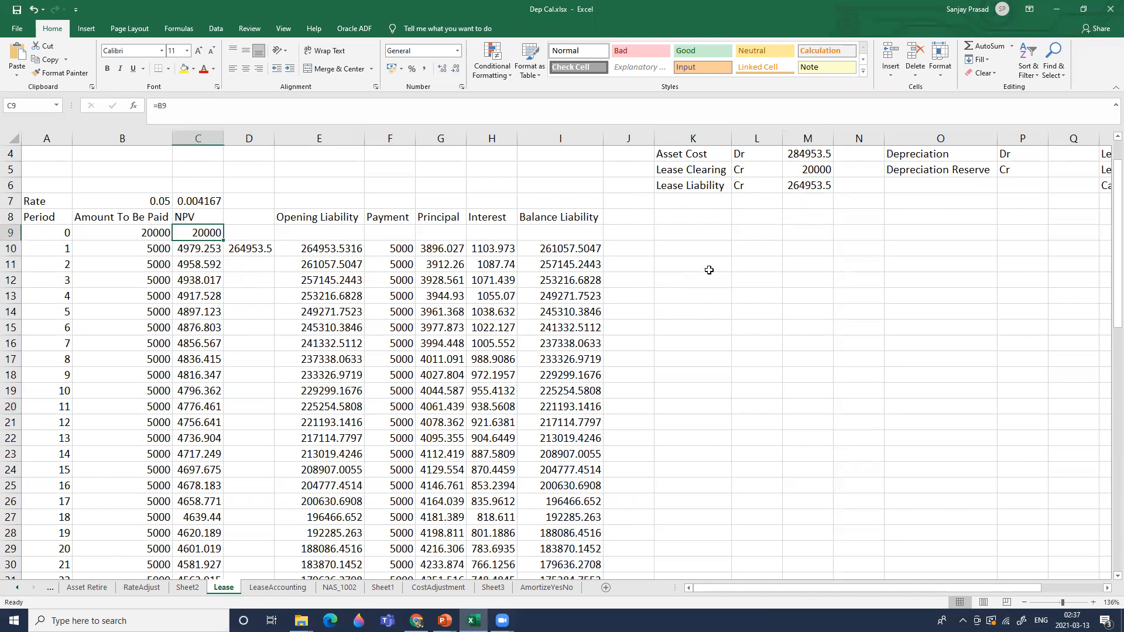
Step: Highlight the asset addition entry in K4:M6 and examine its Asset Cost amount in M4
click(692, 283)
drag(684, 155, 799, 185)
click(745, 257)
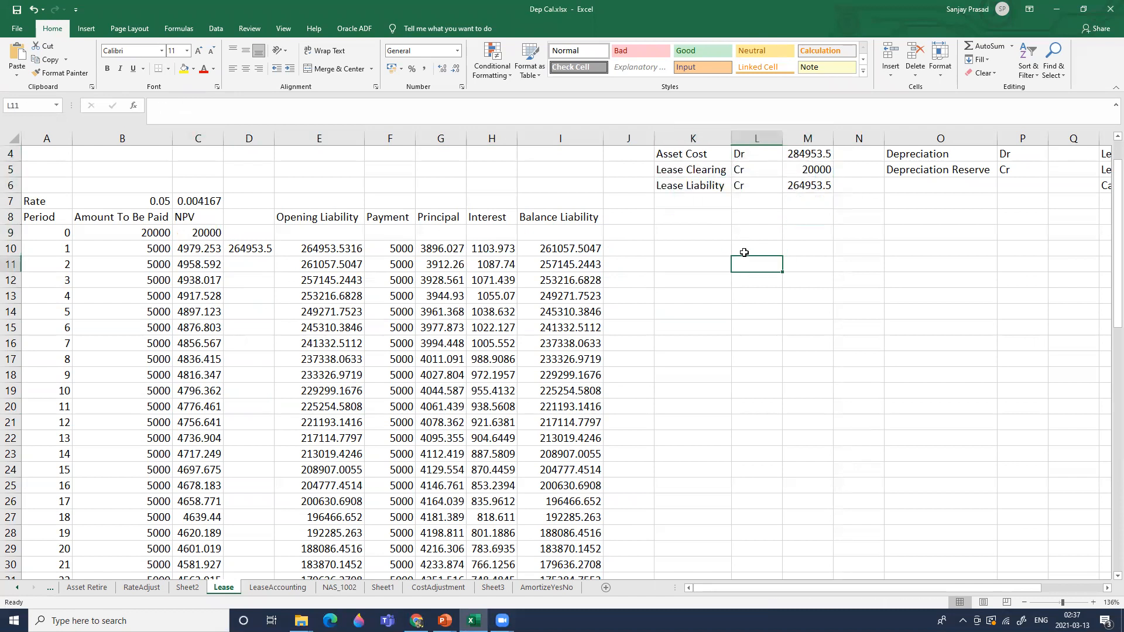
click(698, 155)
click(806, 154)
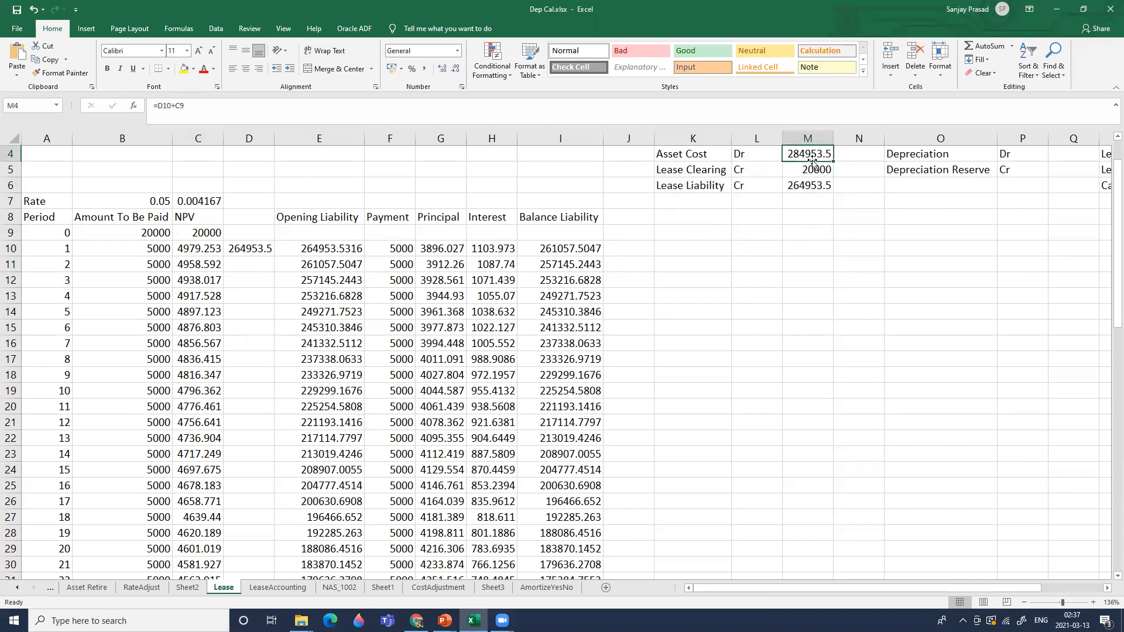
Step: Highlight the period 0 payment row and compare it with the Lease Clearing amount in M5
click(147, 234)
key(Left)
key(shift+space)
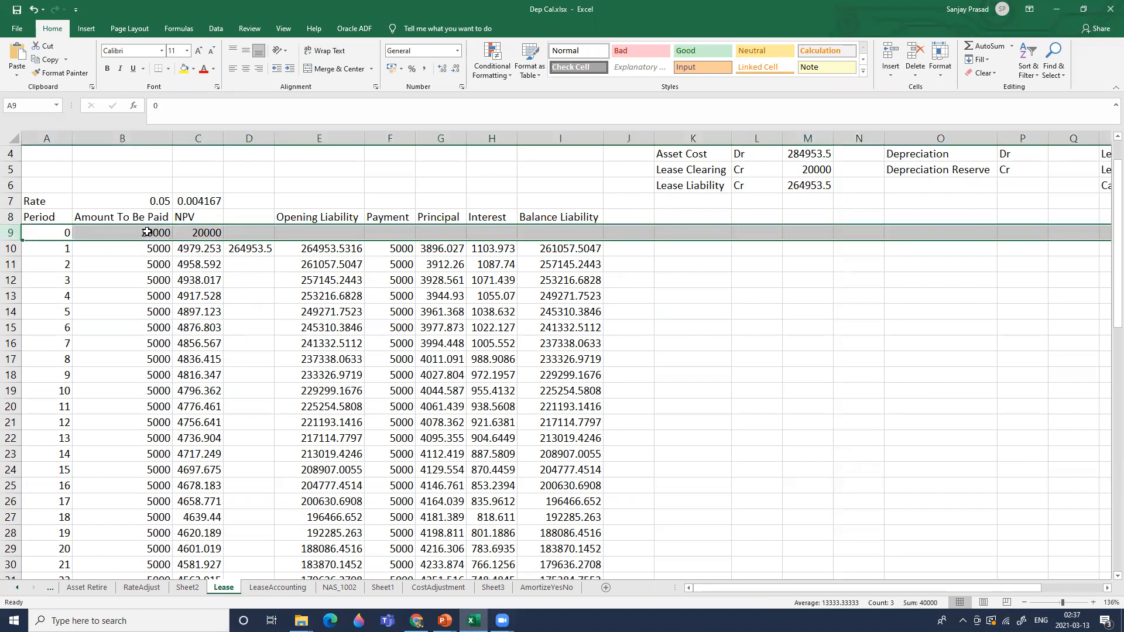
click(147, 232)
click(706, 174)
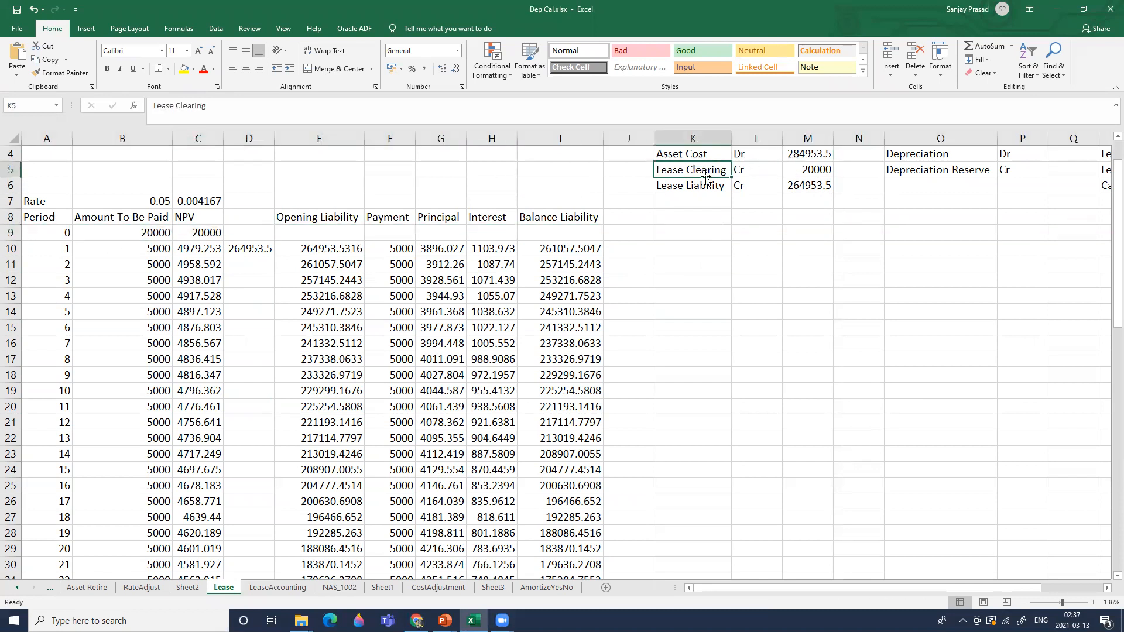
click(820, 171)
click(691, 327)
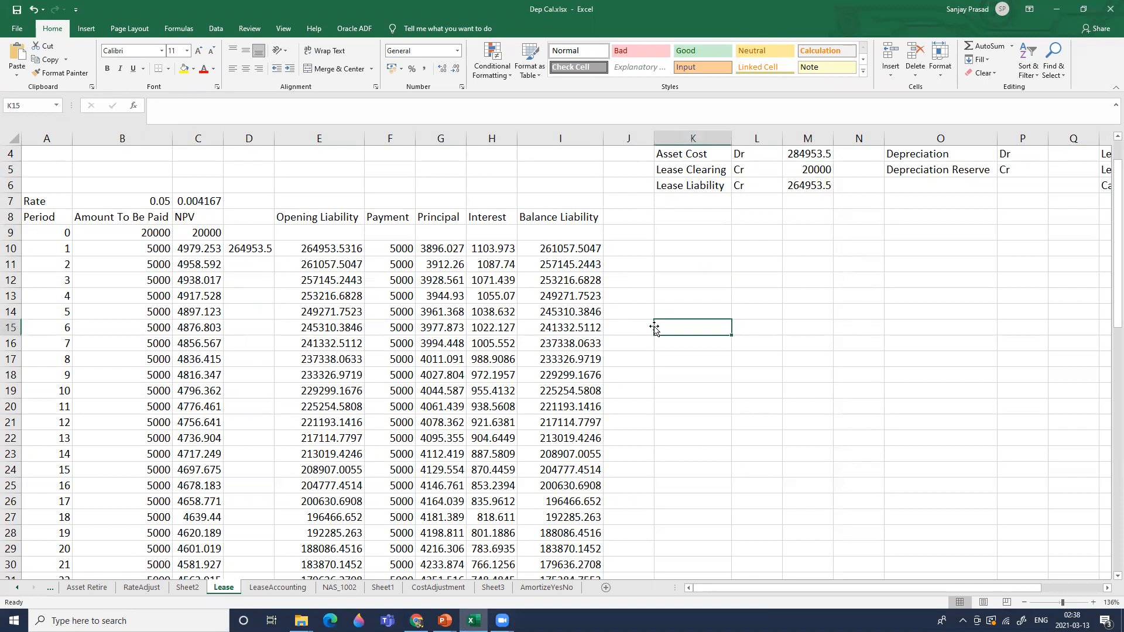
Step: Trace the NPV sum in D10 to the Lease Liability credit in M6
click(247, 249)
click(699, 245)
click(695, 188)
click(798, 189)
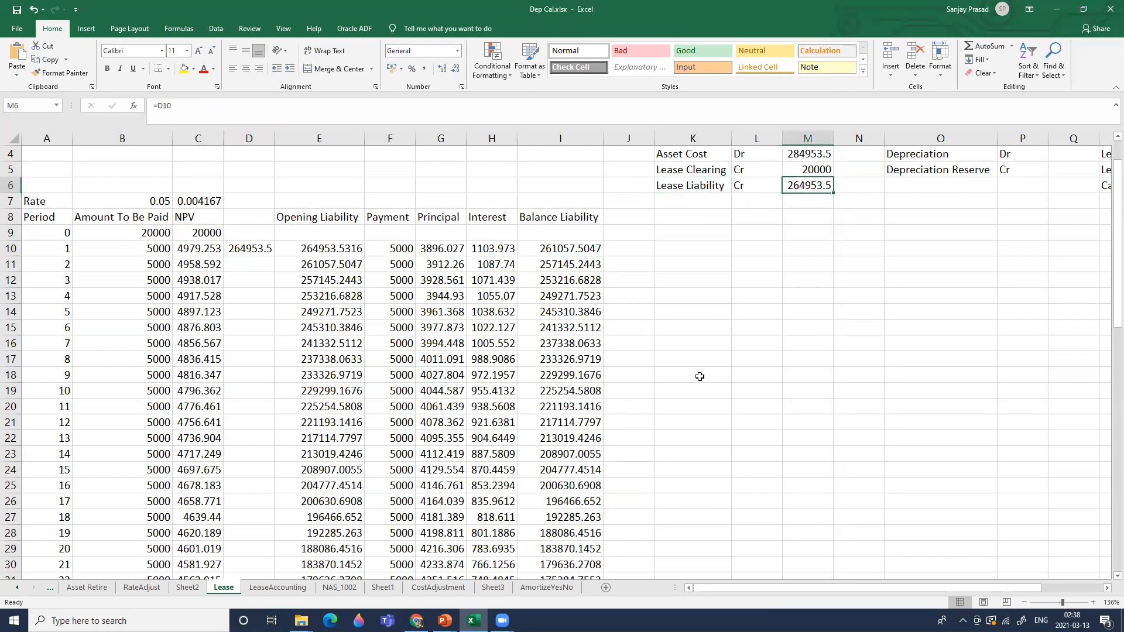
Step: Highlight the whole asset addition entry, and walk through its Asset Cost debit line from K4 to M4
click(696, 234)
drag(693, 155, 794, 185)
click(739, 279)
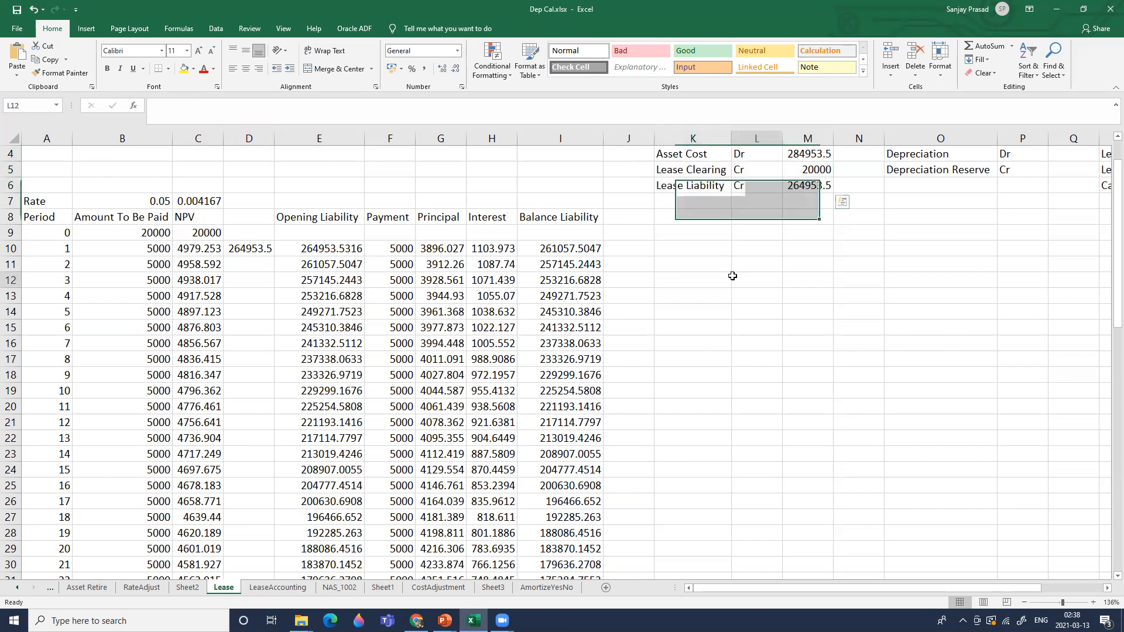
click(706, 156)
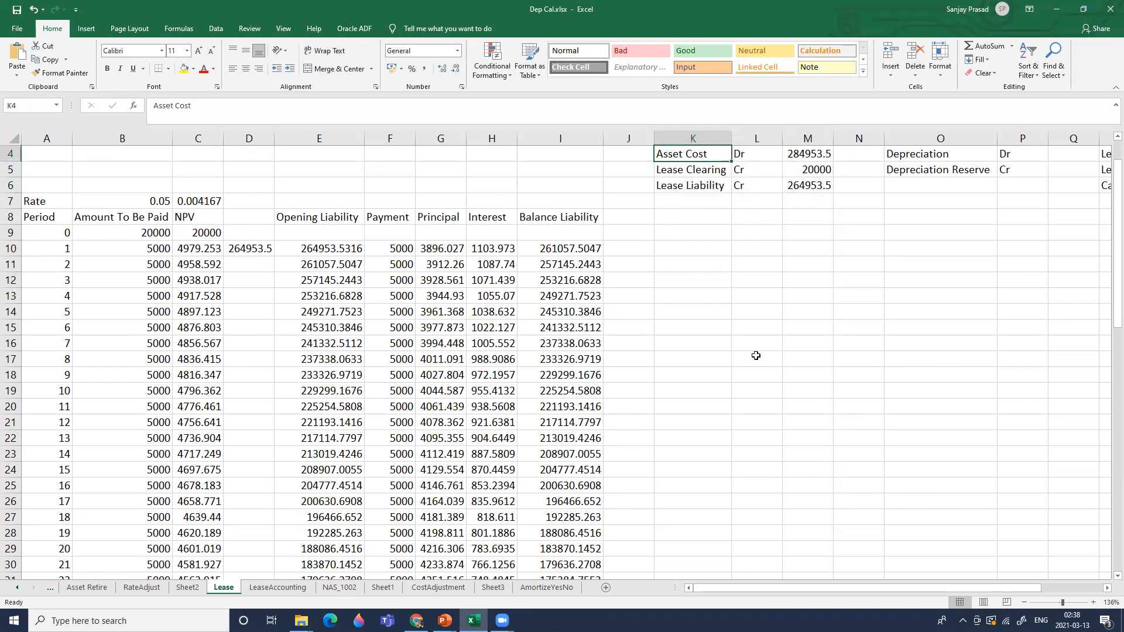
key(Right)
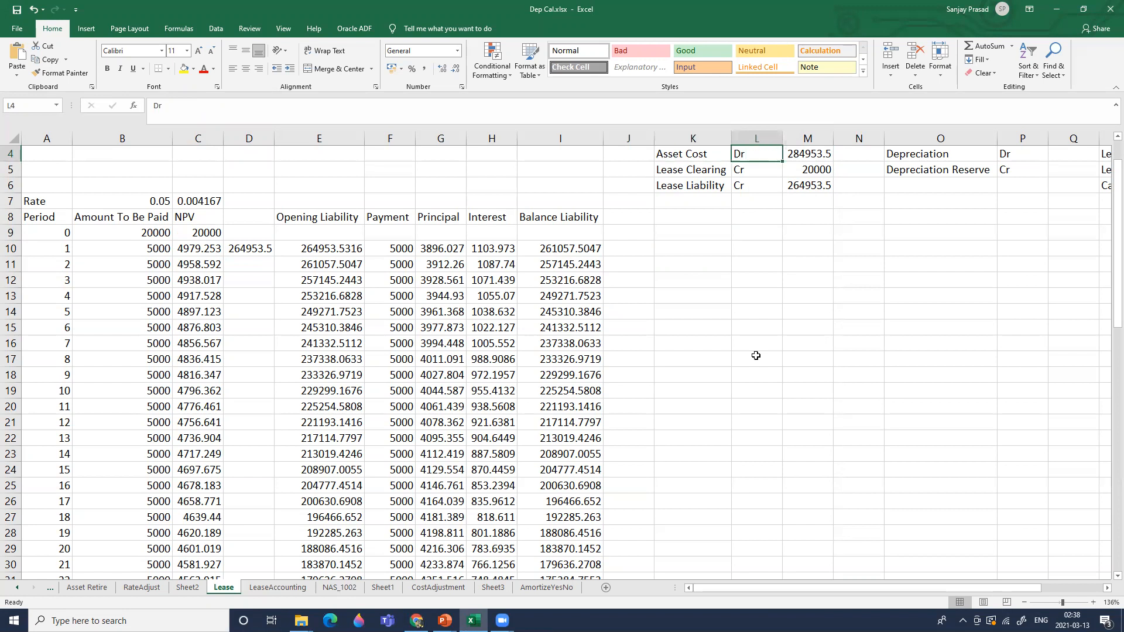
key(Right)
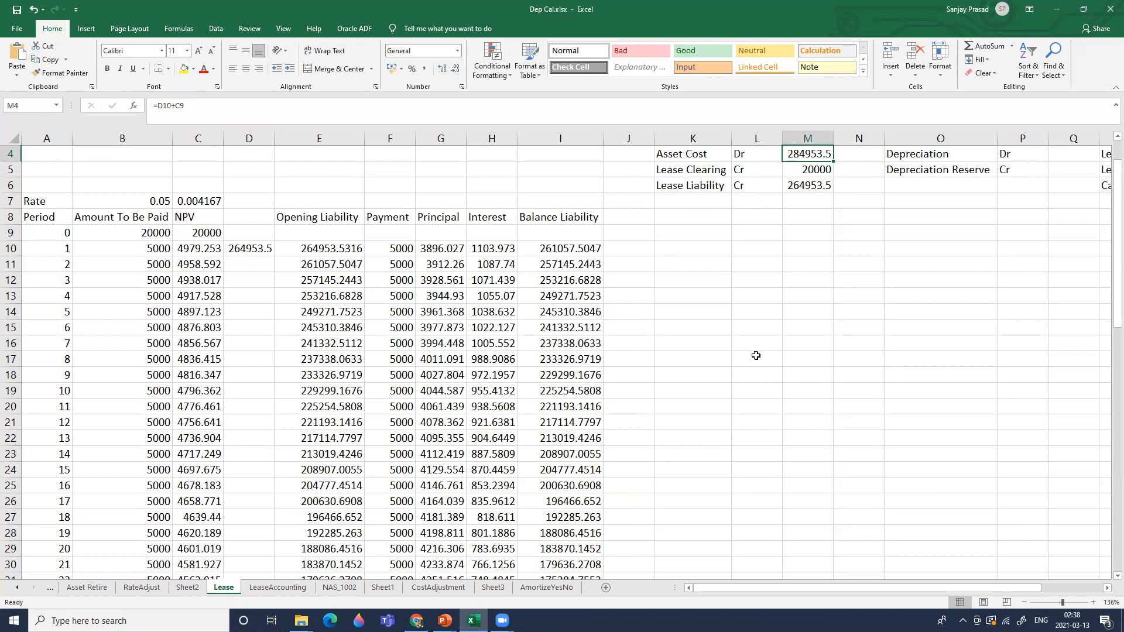
Step: Review the Asset Cost line again from K4 and continue along row 4 to the Depreciation entry in O4
key(Left)
key(Left)
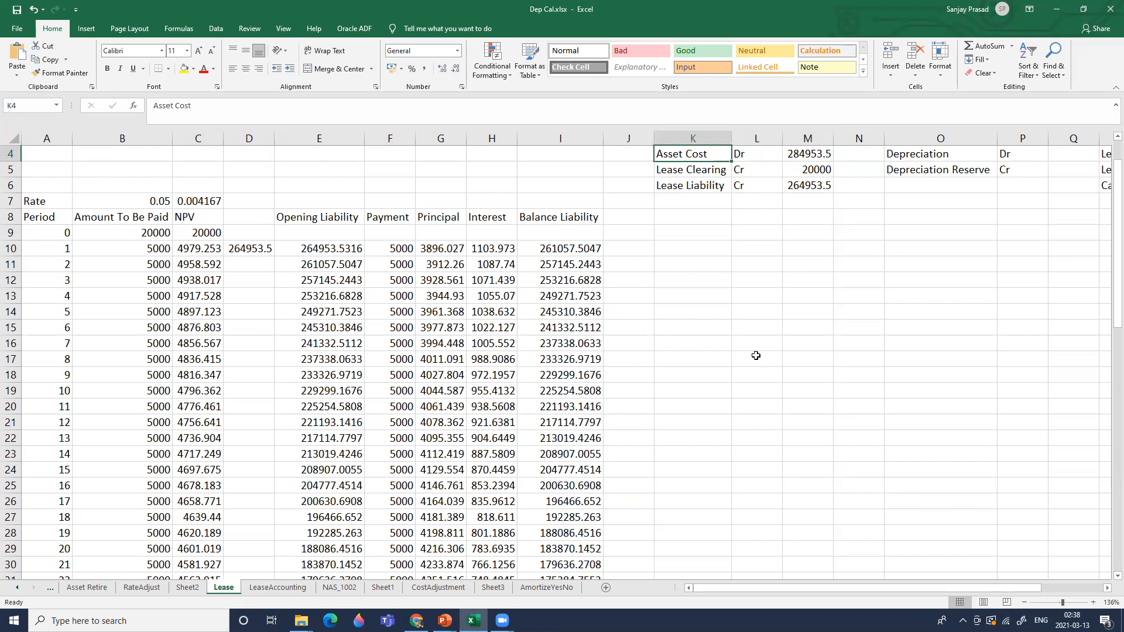
key(Right)
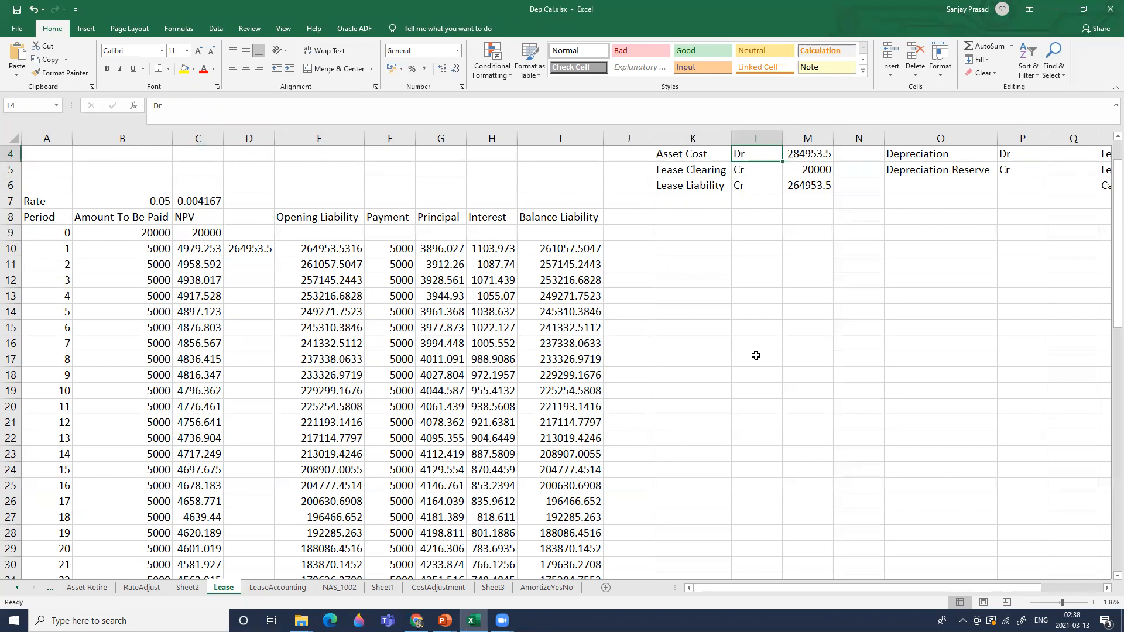
key(Right)
key(Right)
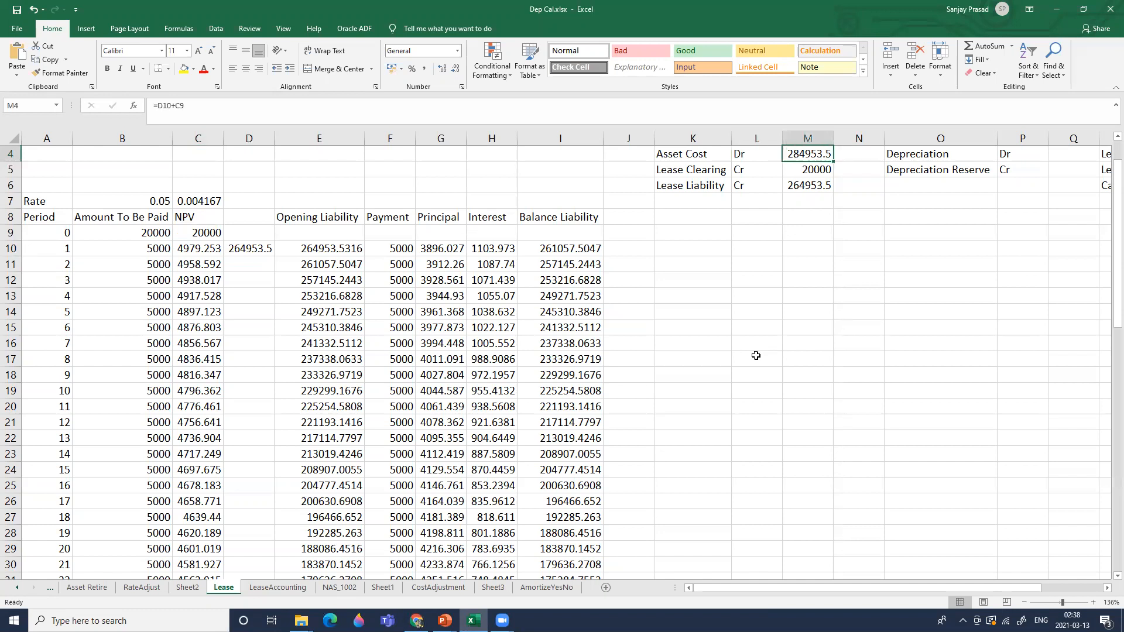
key(Right)
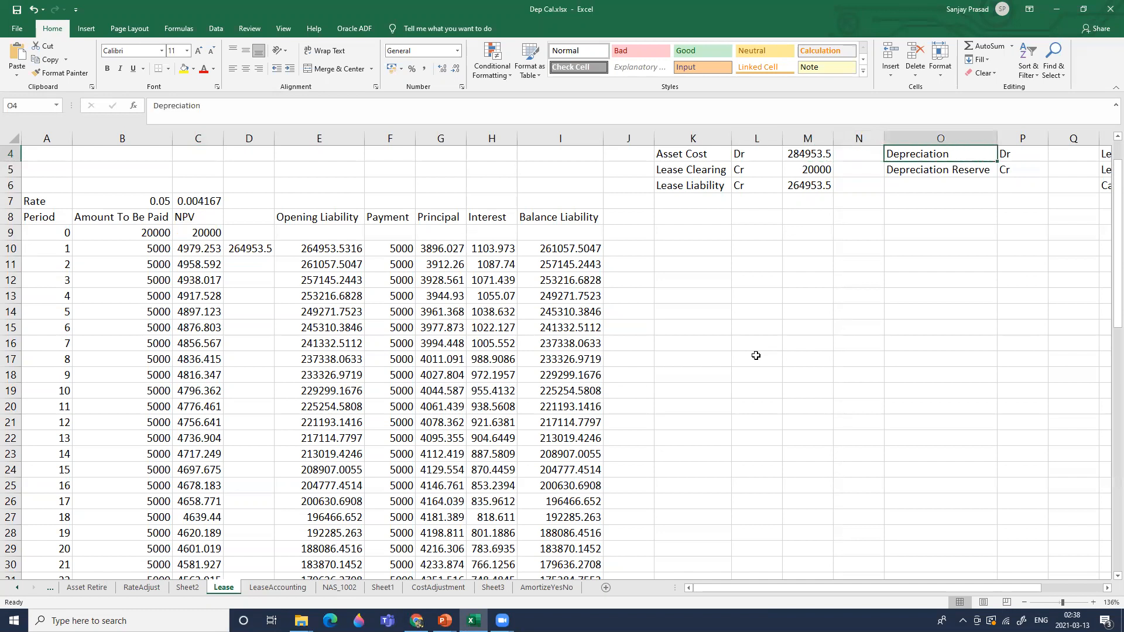
Step: Return to the Asset Cost line and select K4:M4
key(Left)
key(Left)
key(Left)
key(Left)
key(shift+Right)
key(shift+Right)
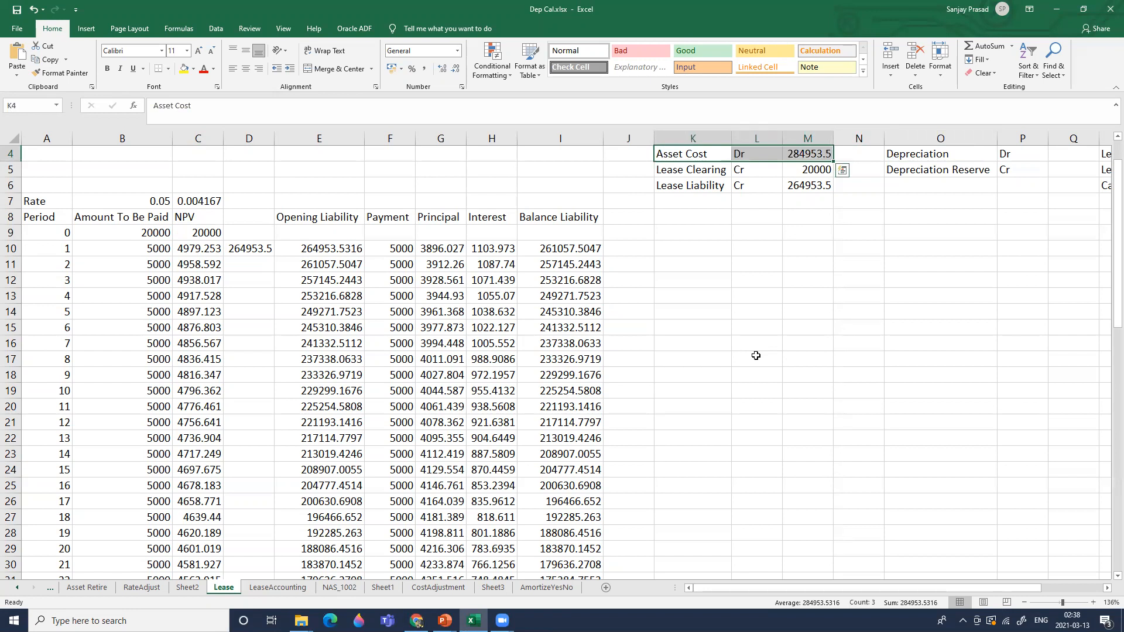
Step: Move to the depreciation entry and select its Depreciation and Depreciation Reserve lines in O4:P5
key(Right)
key(Right)
key(Right)
key(Right)
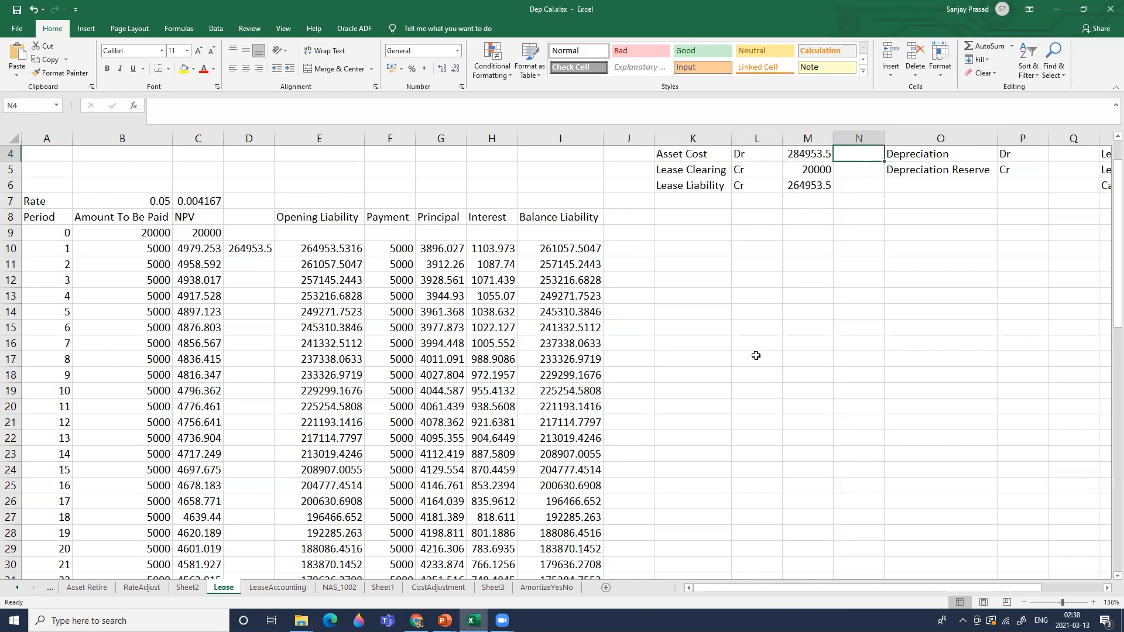
key(shift+Down)
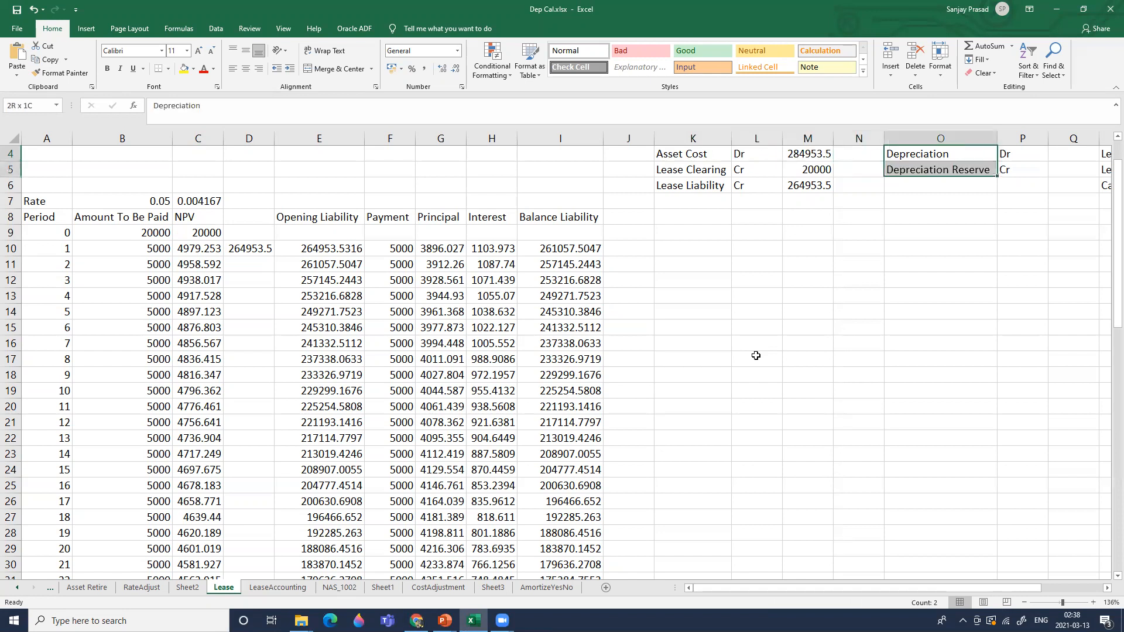
key(shift+Right)
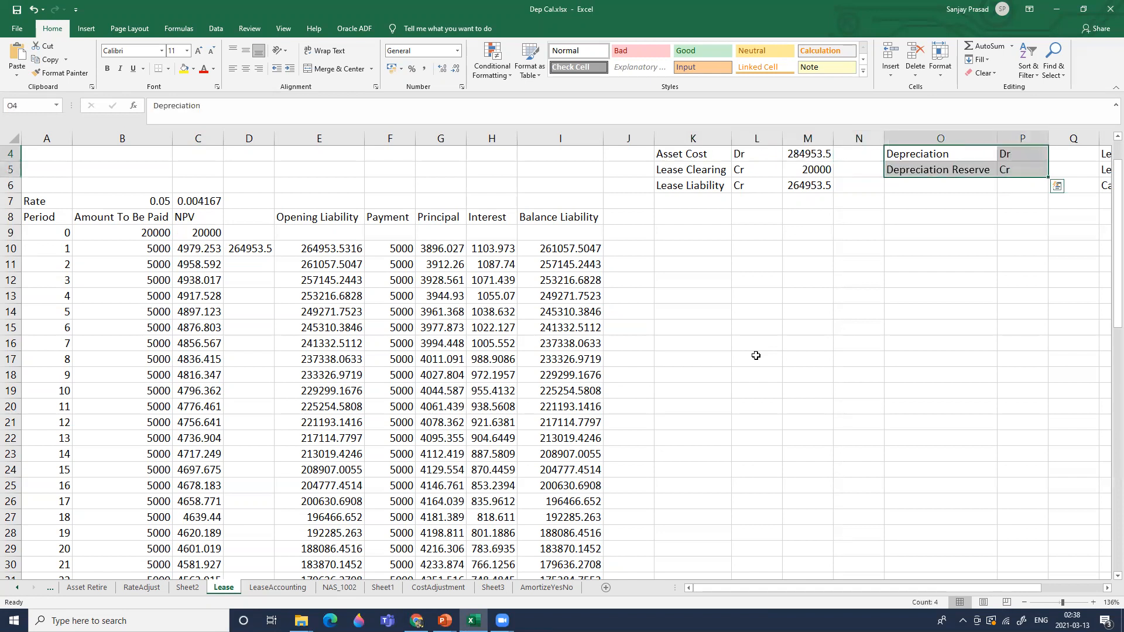
key(Left)
key(Right)
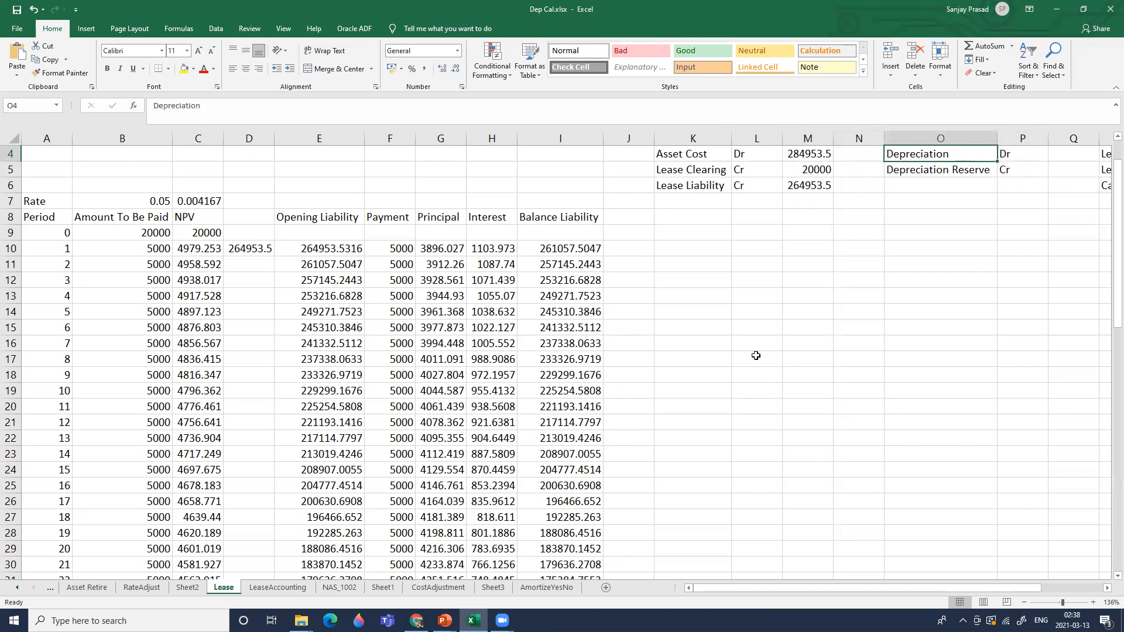
key(shift+Down)
key(shift+Right)
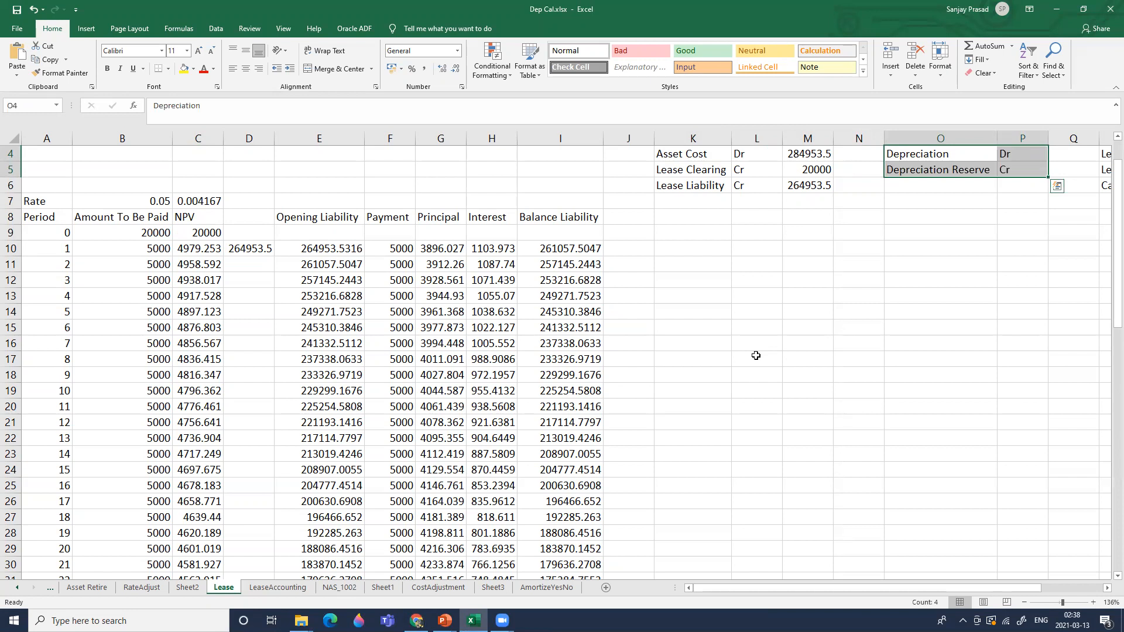
Step: Move across row 4 to the Lease Interest debit line in R4:S4 to introduce the payment entry
key(Right)
key(Right)
key(Right)
key(Right)
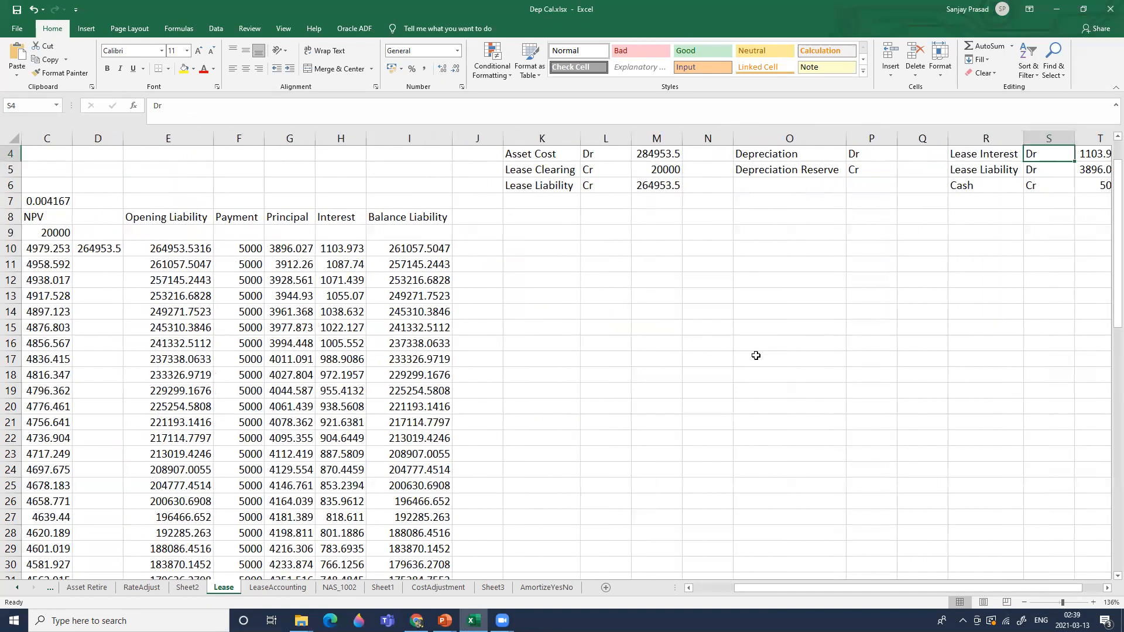
key(Left)
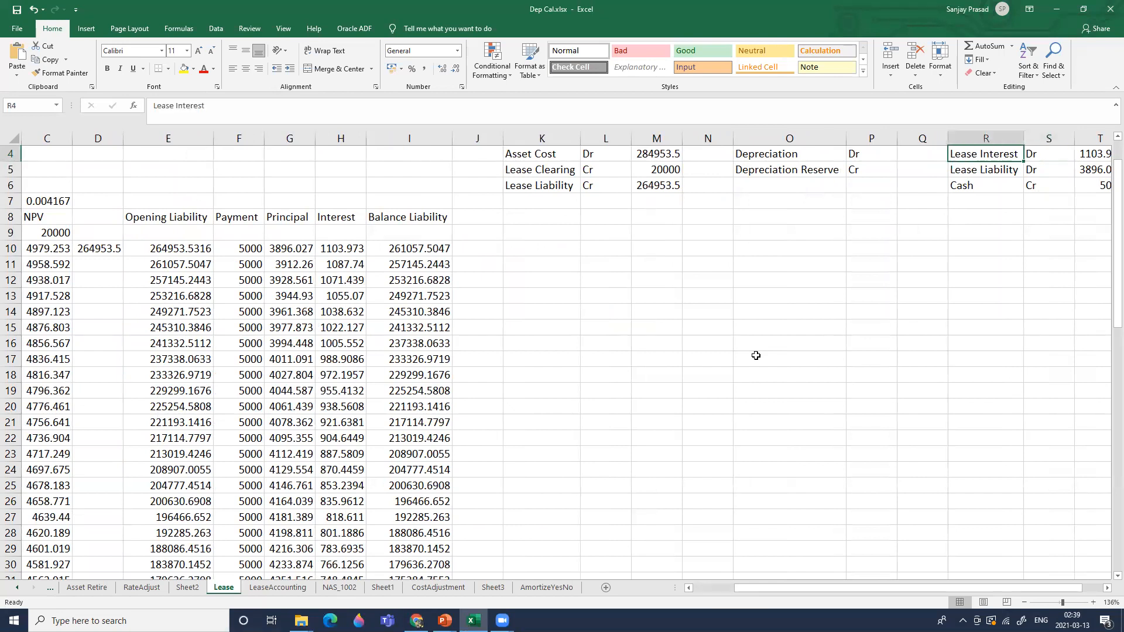
key(Right)
Step: Go back to the depreciation entry and reselect O4:P5
key(Left)
key(Left)
key(Left)
key(Left)
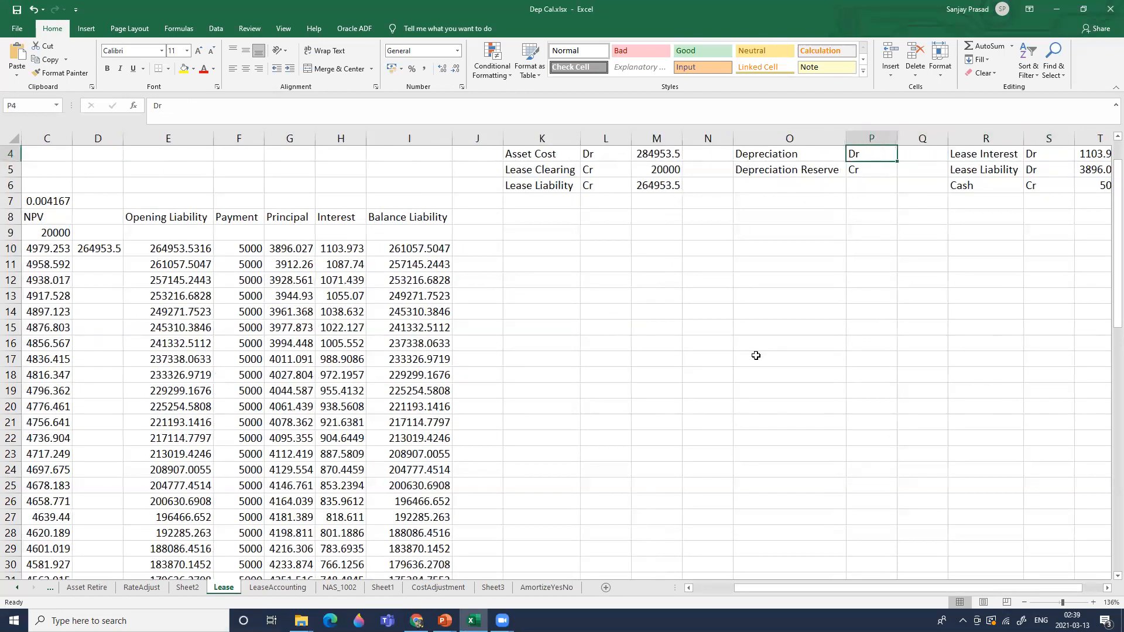
key(shift+Down)
key(shift+Right)
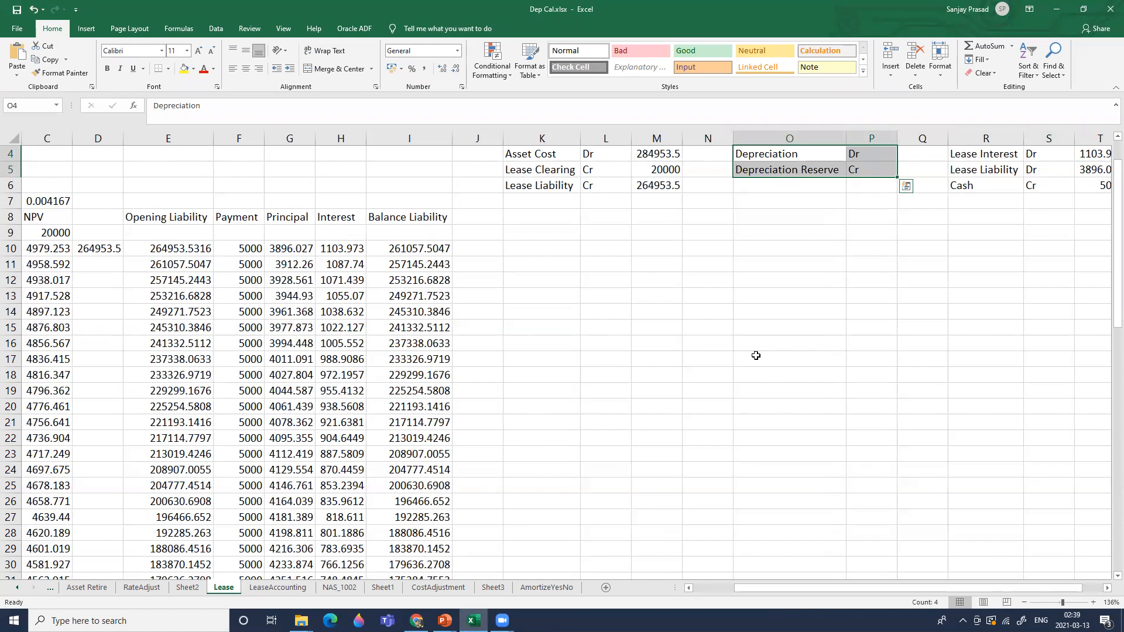
Step: Select the lease payment entry R4:T6 covering Lease Interest, Lease Liability and Cash with their amounts
key(Right)
key(Right)
key(Right)
key(shift+Down)
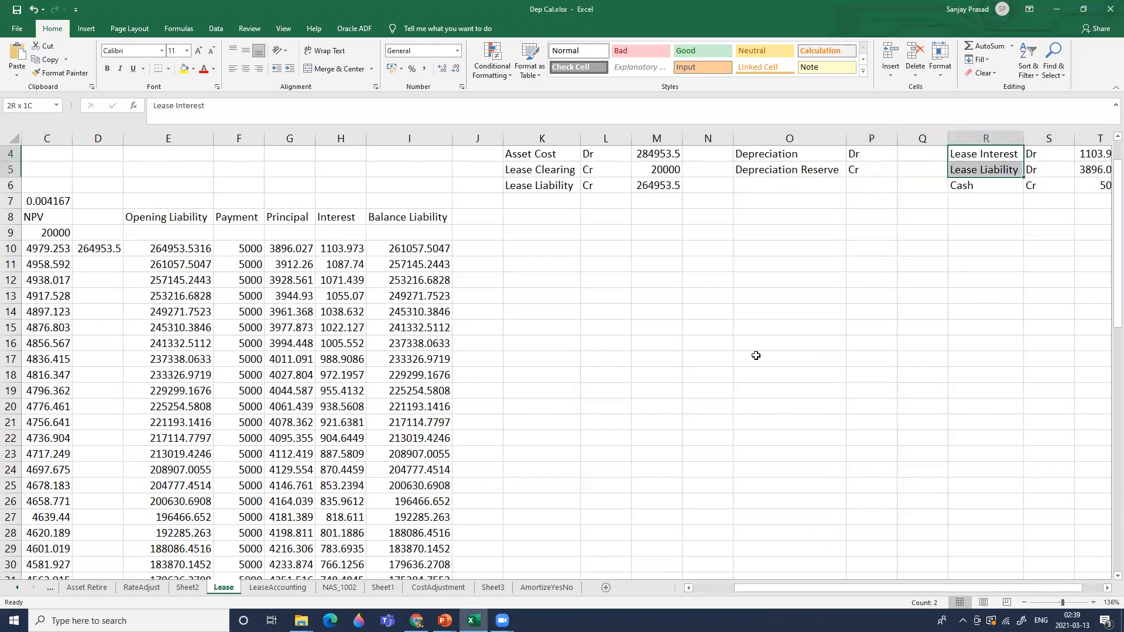
key(shift+Down)
key(shift+Right)
key(shift+Right)
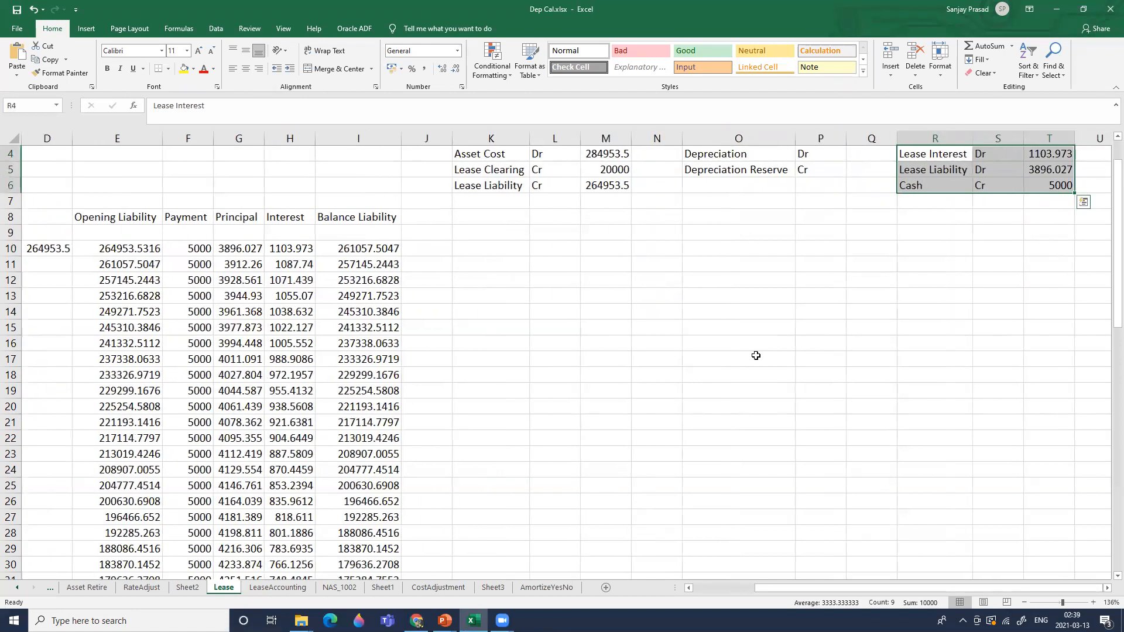
Step: Return from the lease payment entry along row 4 to cell A4 at the start of the lease schedule
key(shift+Up)
key(shift+Left)
key(Left)
key(Left)
key(Left)
key(Left)
key(Left)
key(Left)
key(Left)
key(Left)
key(Left)
key(Left)
key(Left)
key(Left)
key(Left)
key(Left)
key(Left)
key(Left)
key(Left)
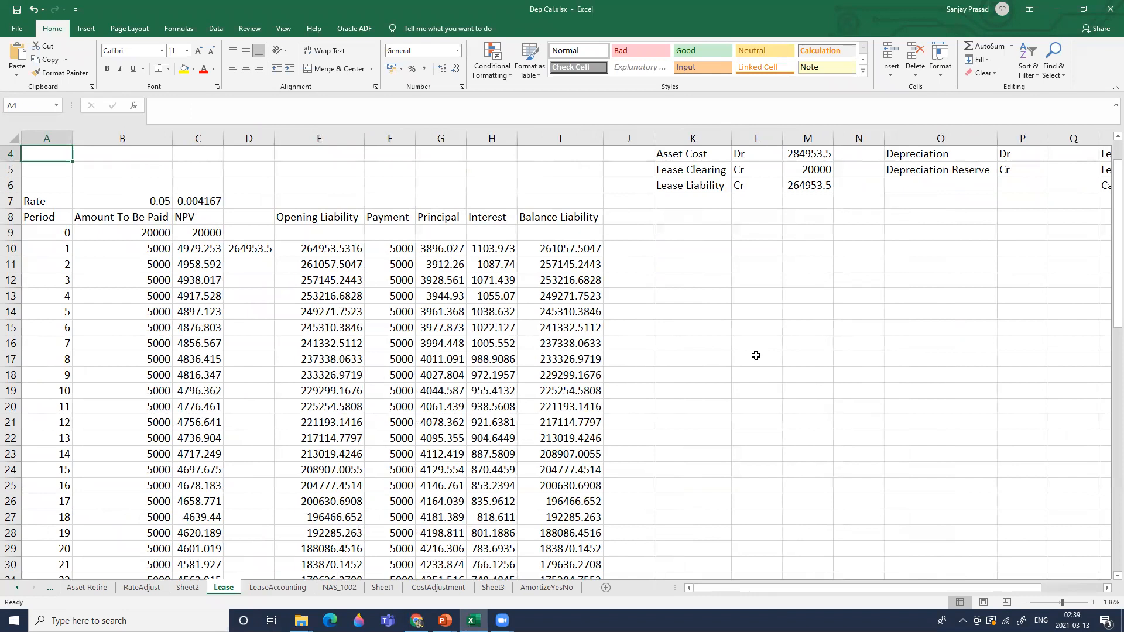
Step: Move along row 4 to Asset Cost and select the full asset addition entry in K4:M6
key(Right)
key(Right)
key(Right)
key(Right)
key(Right)
key(Right)
key(Right)
key(Right)
key(Right)
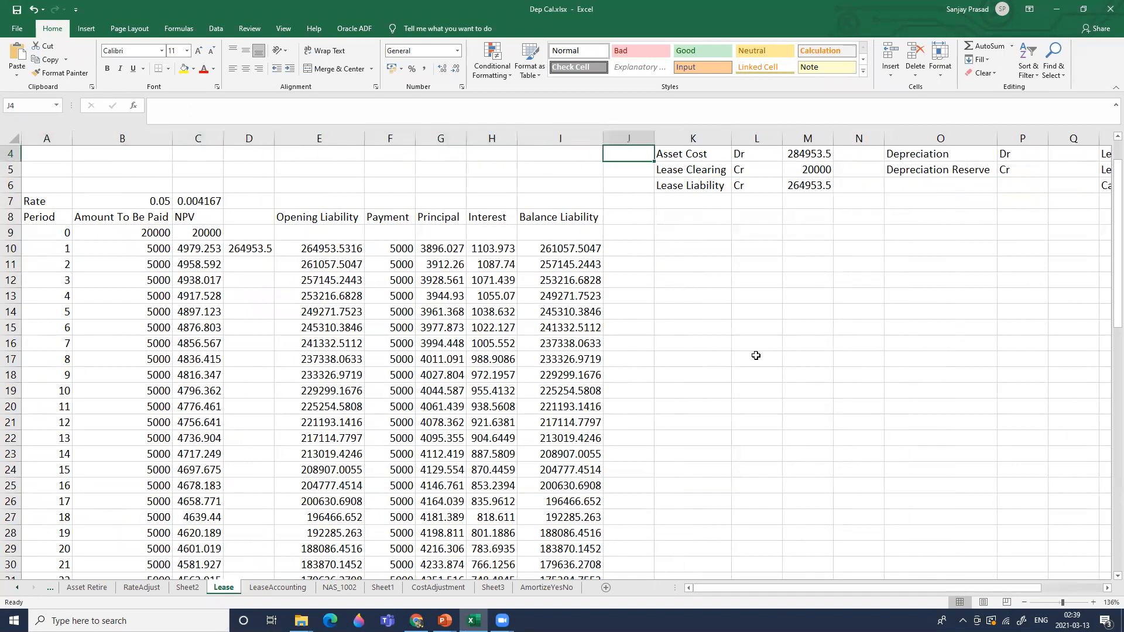
key(Right)
key(shift+Down)
key(shift+Down)
key(shift+Right)
key(shift+Right)
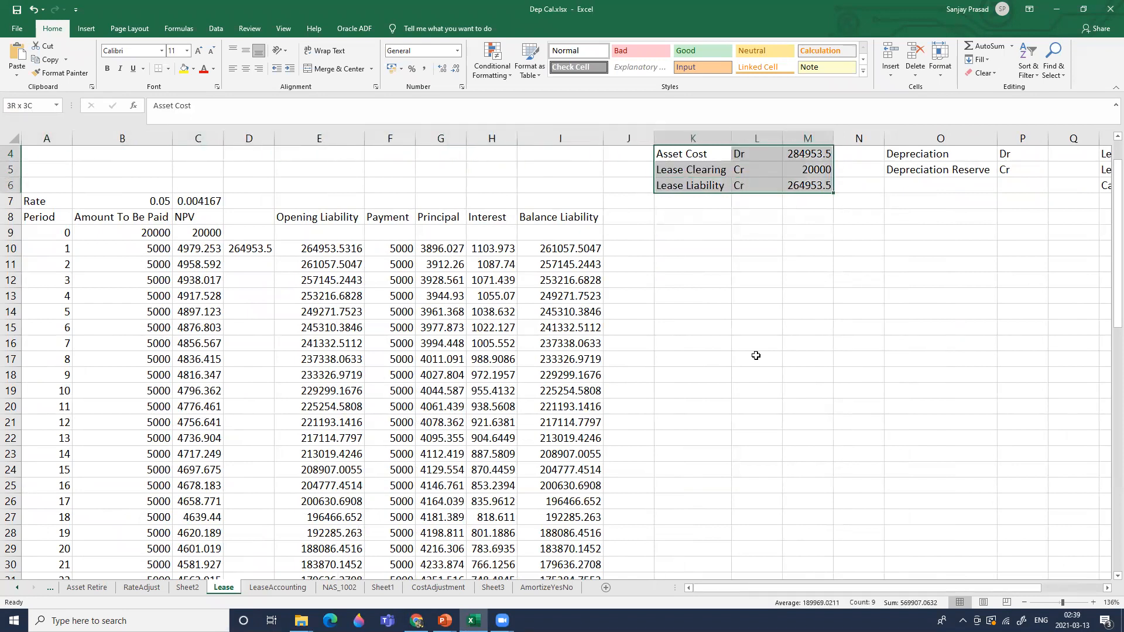
Step: Clear the selection and point out the Asset Cost debit line, from its label in K4 to its amount in M4
click(725, 267)
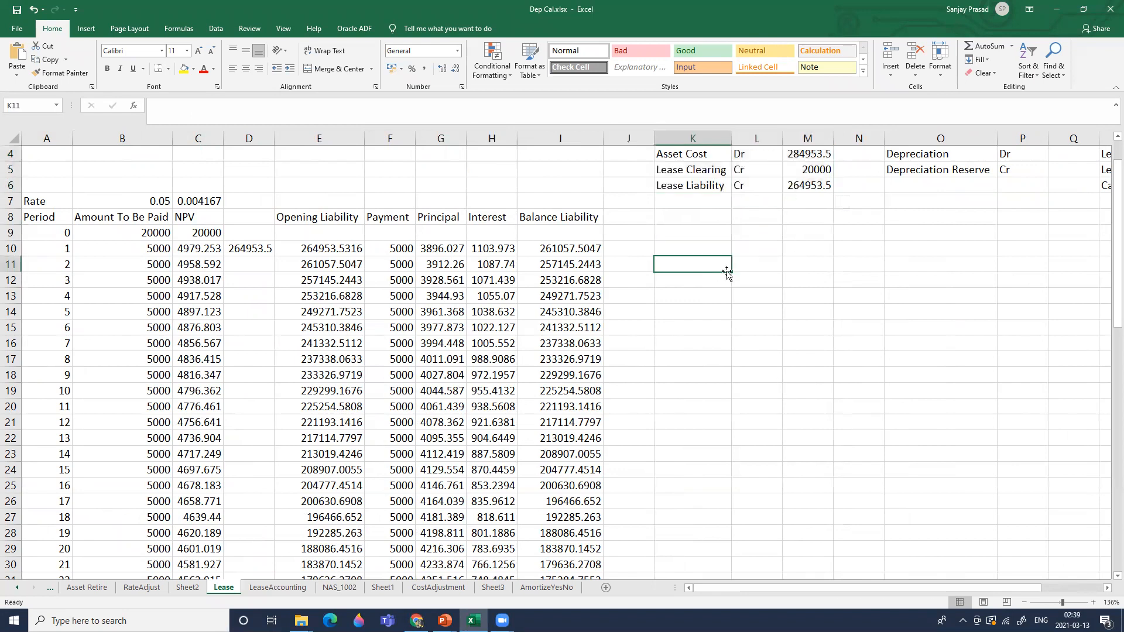
click(697, 156)
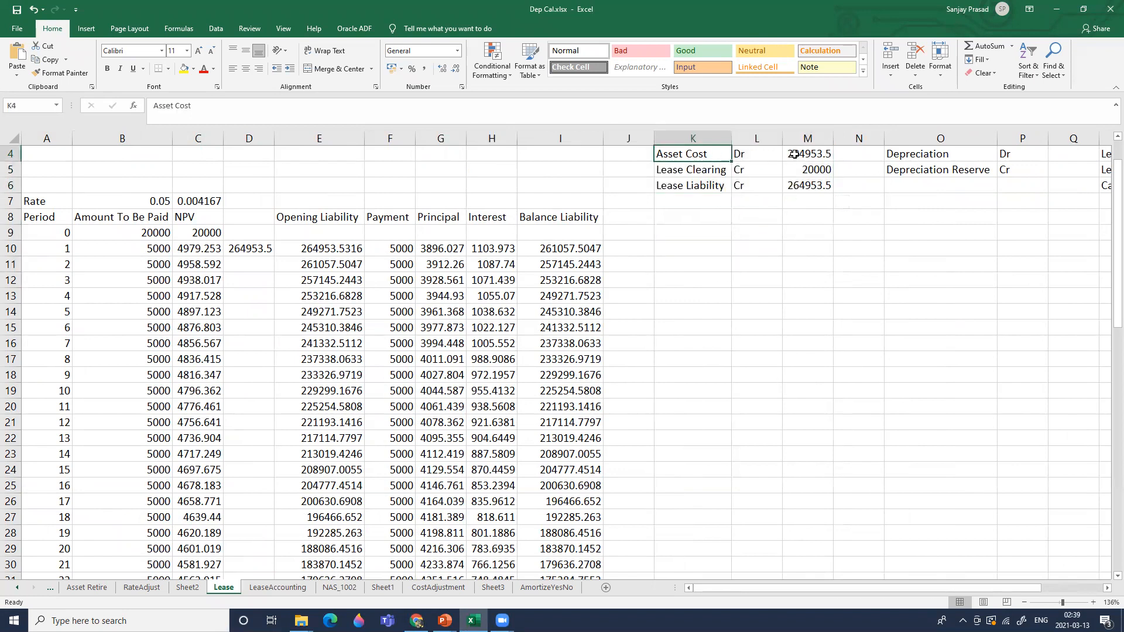
click(795, 155)
Step: Select the depreciation entry in O4:P5 to review it, and single out its Depreciation Reserve line
click(918, 232)
drag(916, 156, 1010, 170)
click(948, 214)
drag(937, 155, 1003, 170)
click(924, 219)
click(921, 173)
Step: Highlight the Asset Cost and Lease Clearing lines, and trace Lease Clearing to the period 0 payment in B9
drag(703, 153, 814, 174)
click(861, 265)
click(704, 173)
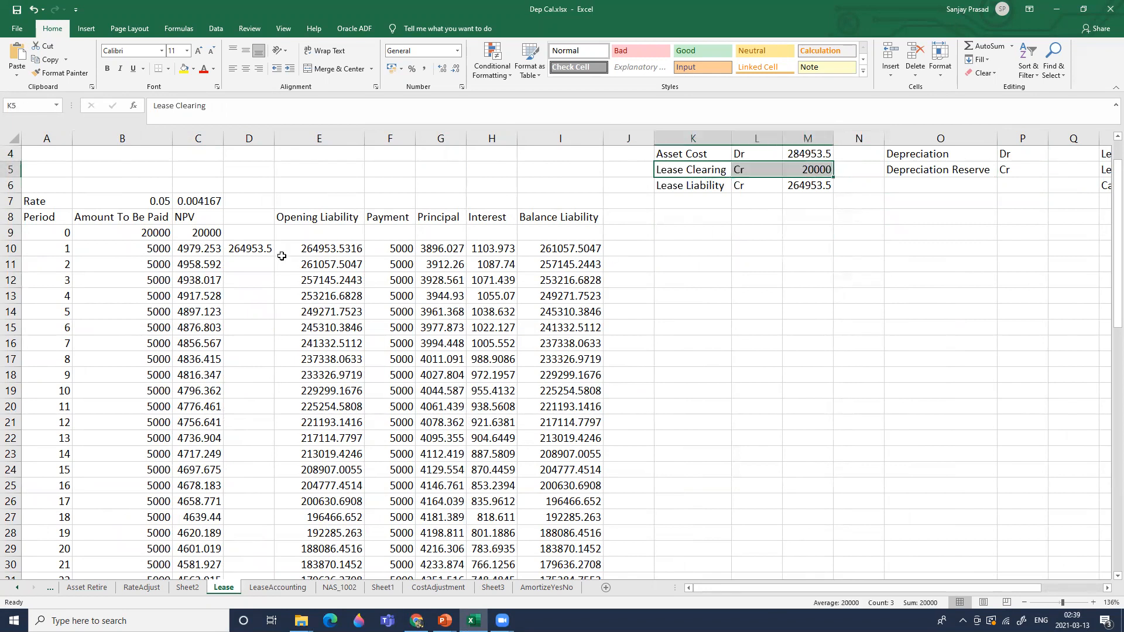
click(145, 230)
click(674, 173)
Step: Select the Lease Liability credit line in K6:M6 to review it, then clear the selection
click(692, 267)
click(687, 185)
drag(687, 185, 811, 186)
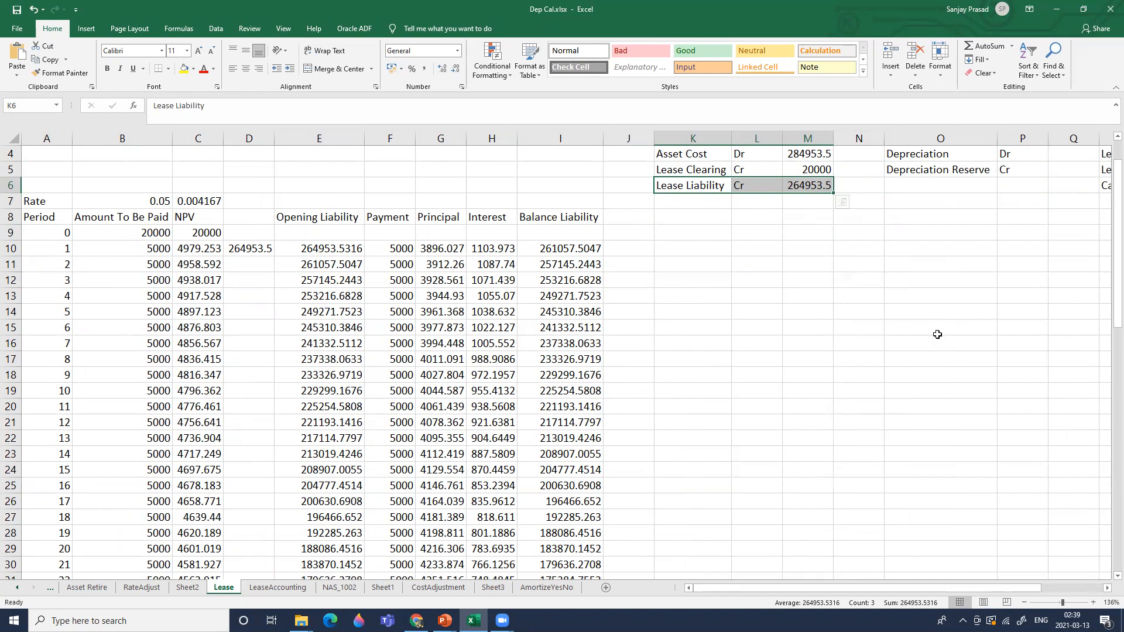
click(746, 345)
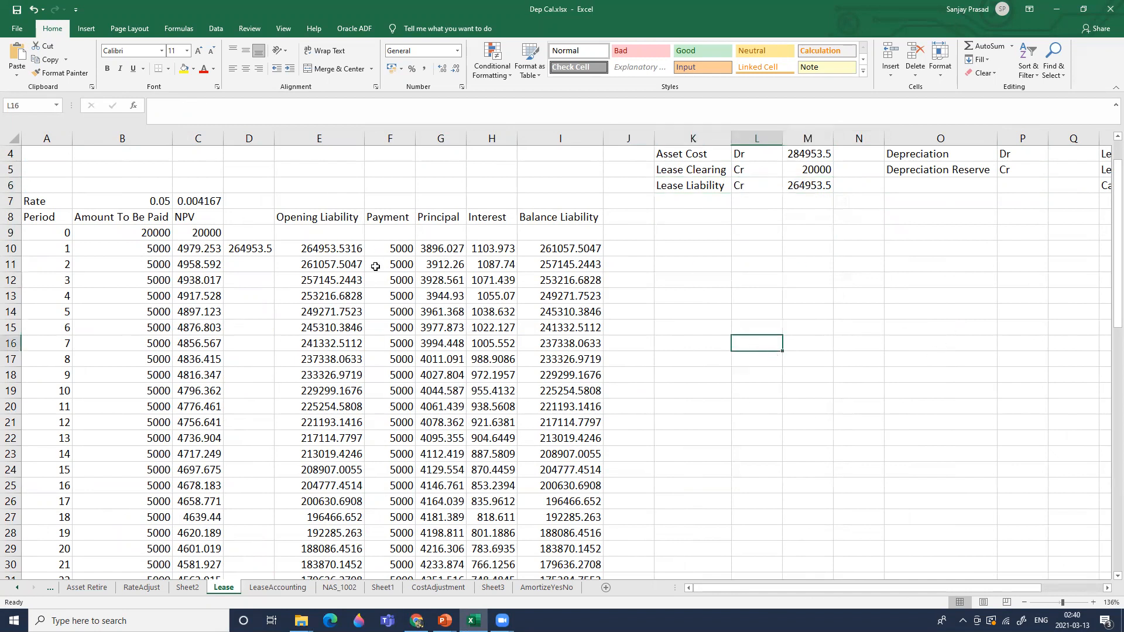
Step: Highlight the schedule columns E to I from Opening Liability to Balance Liability, and return to the lease inputs in the first rows
click(321, 288)
drag(351, 139, 563, 157)
click(685, 296)
scroll(596, 378, up, 1)
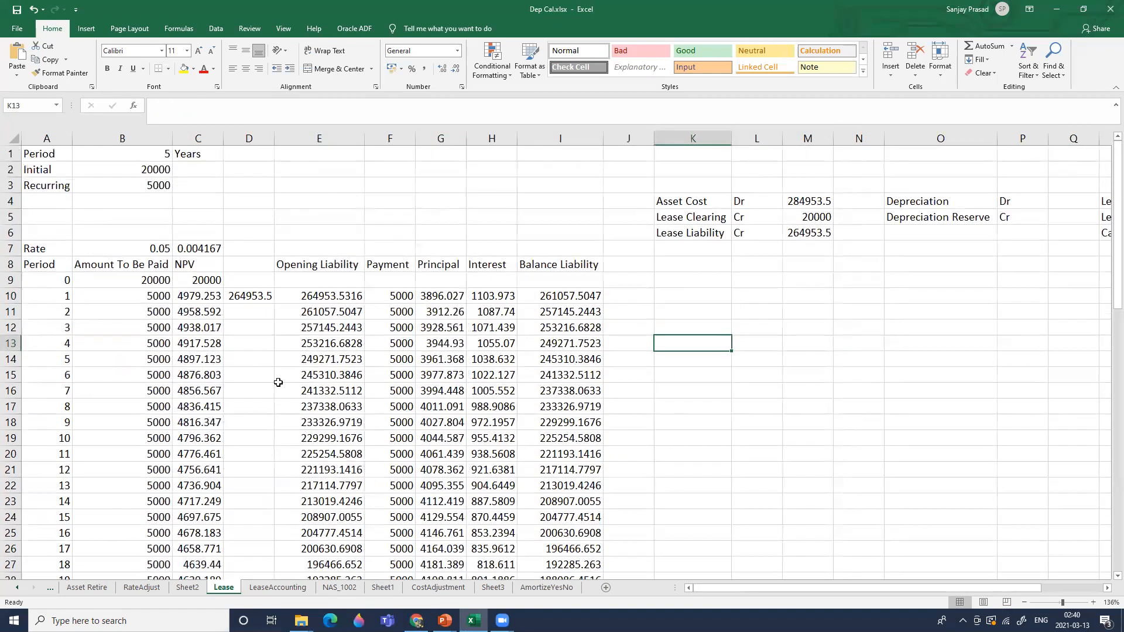
click(326, 377)
Step: Trace the liability from the period 1 payment in B10 through the NPV sum in D10 to Opening Liability in E10
click(99, 298)
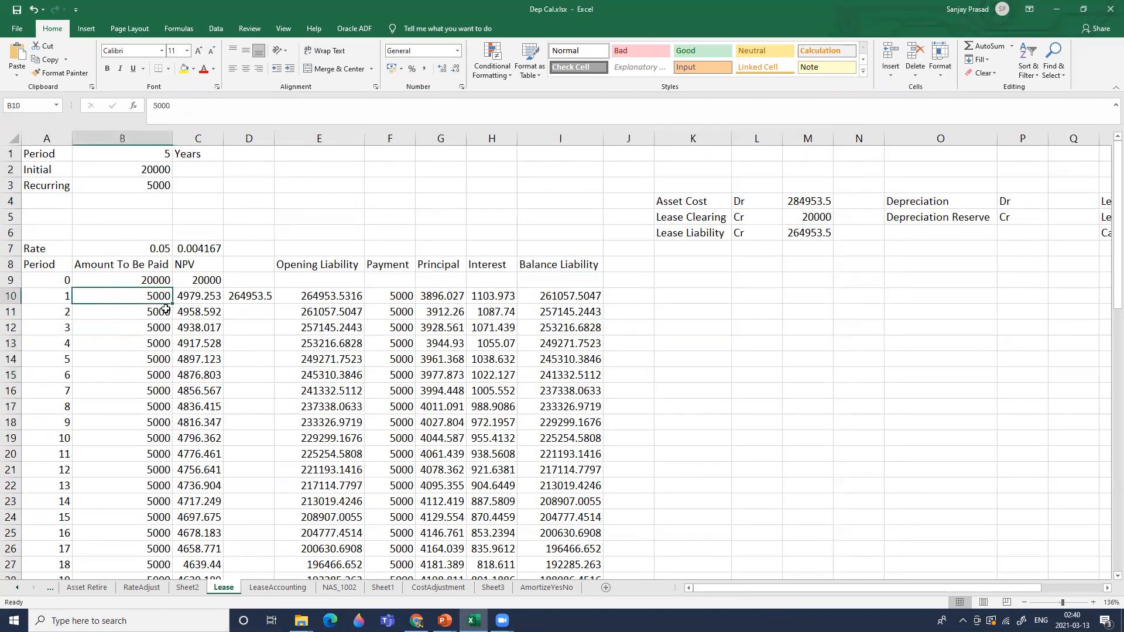
click(252, 298)
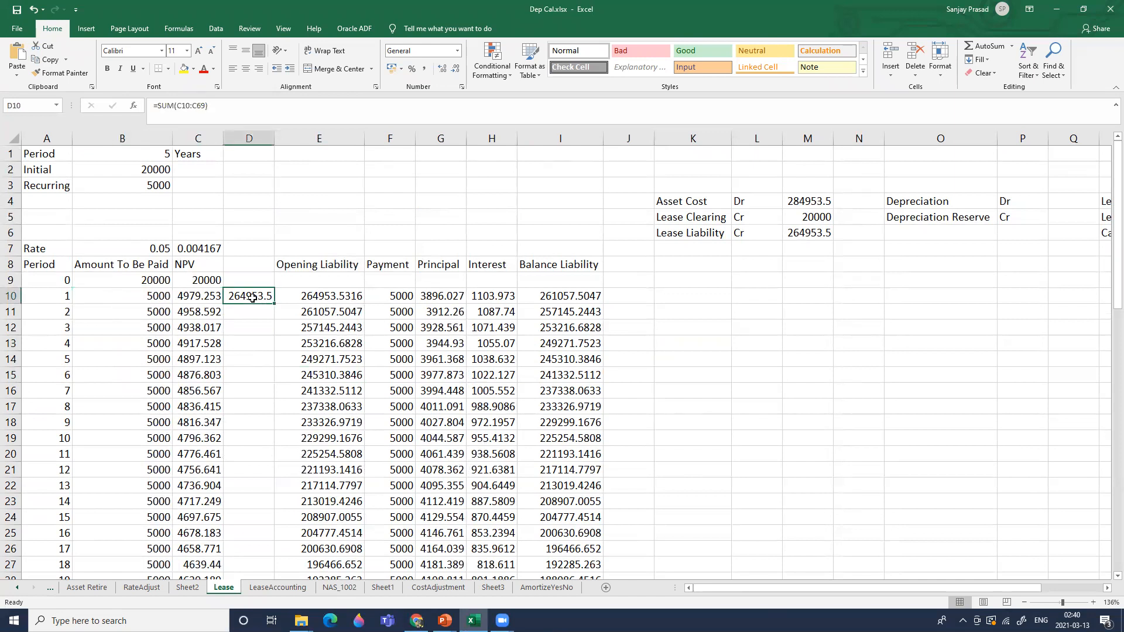
click(308, 298)
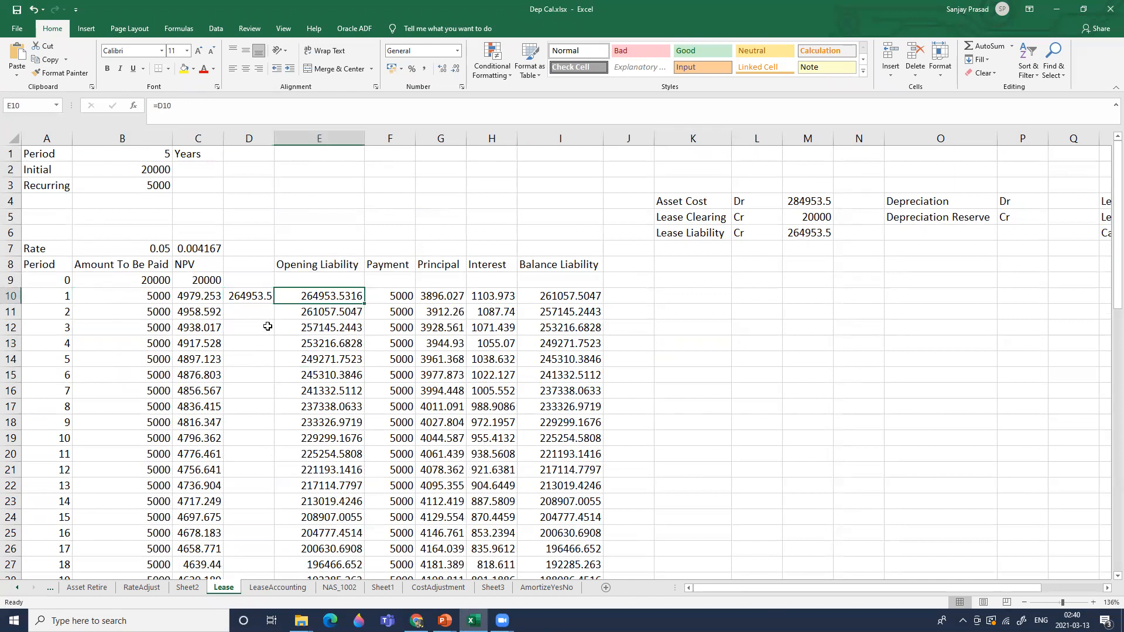
click(249, 298)
click(310, 297)
Step: Relate the recurring amount in B3 to the period 1 Payment in F10
click(97, 189)
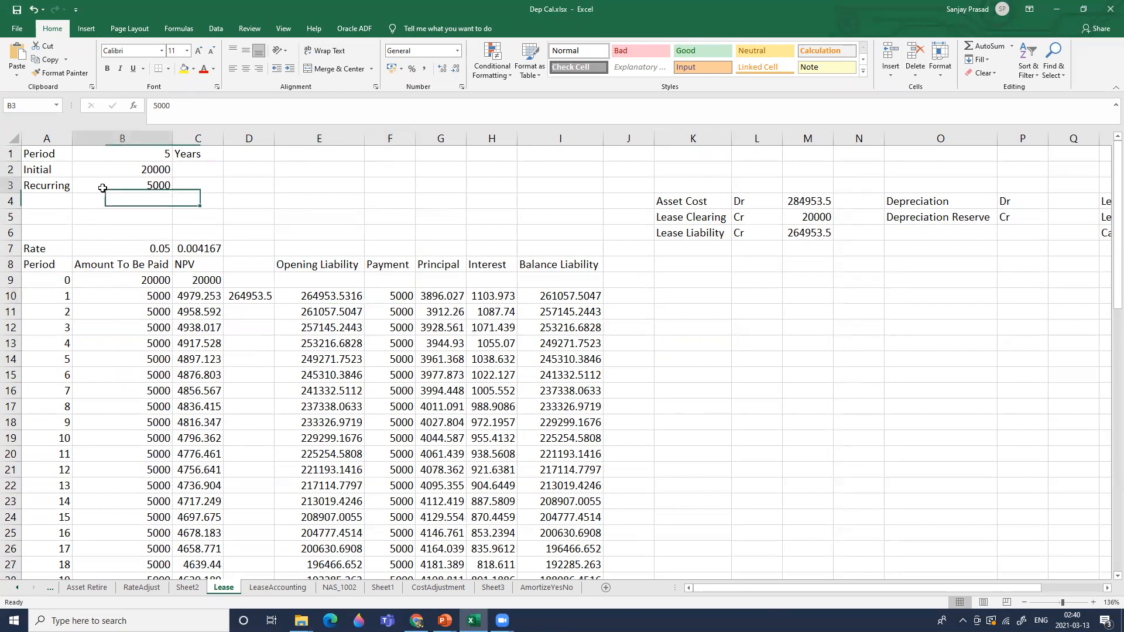
click(398, 297)
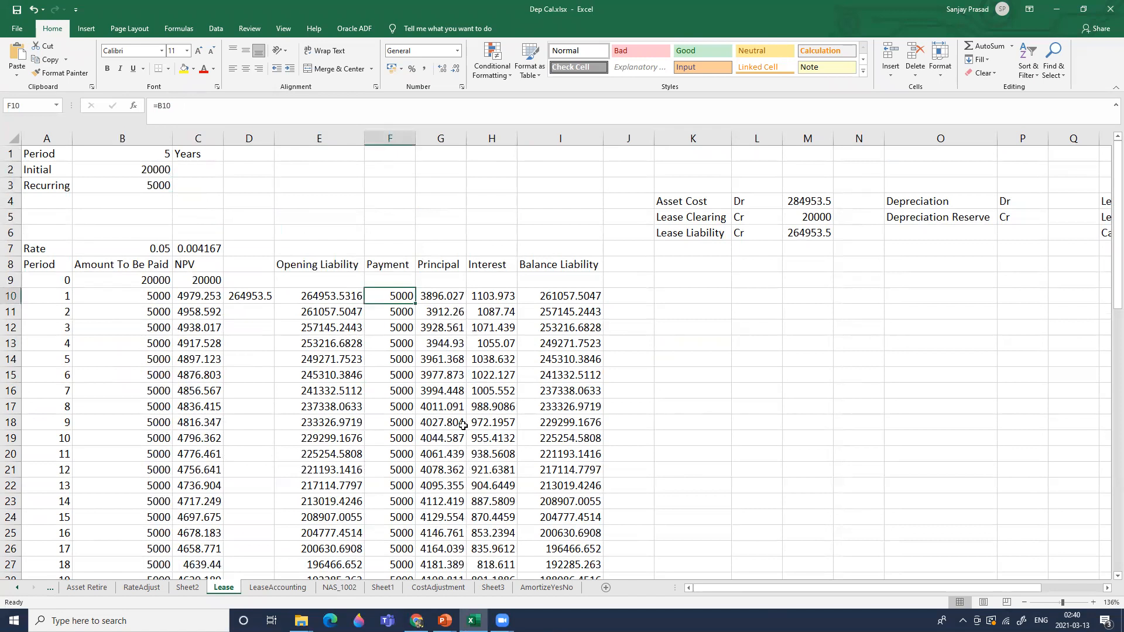
click(334, 359)
Step: Examine the period 1 Opening Liability in E10 together with the monthly rate formula in C7
click(333, 297)
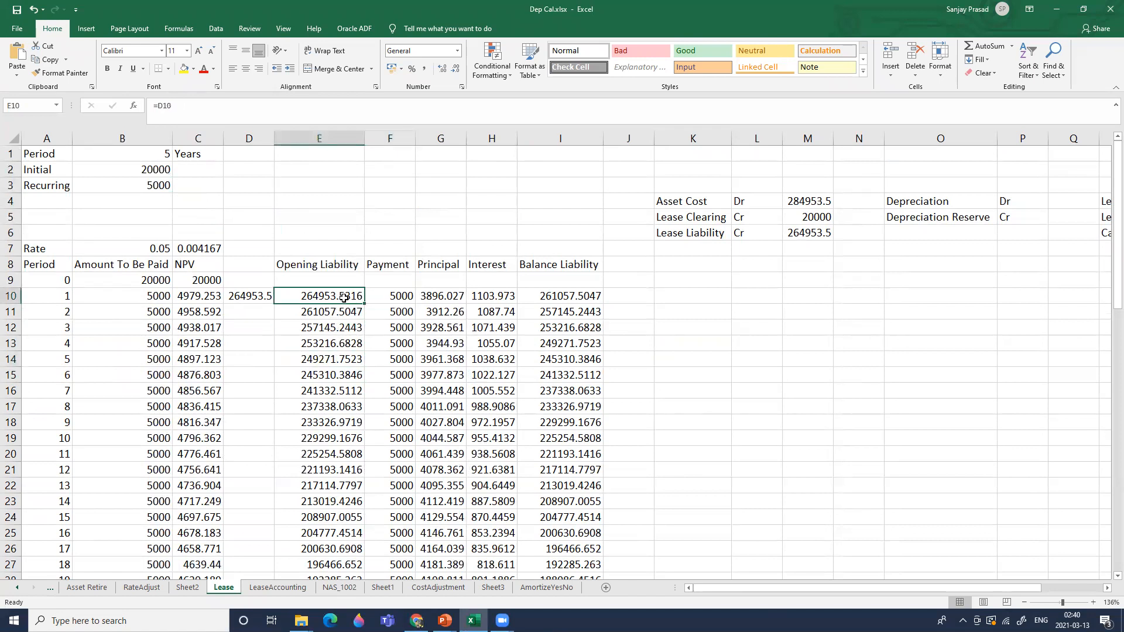
click(199, 252)
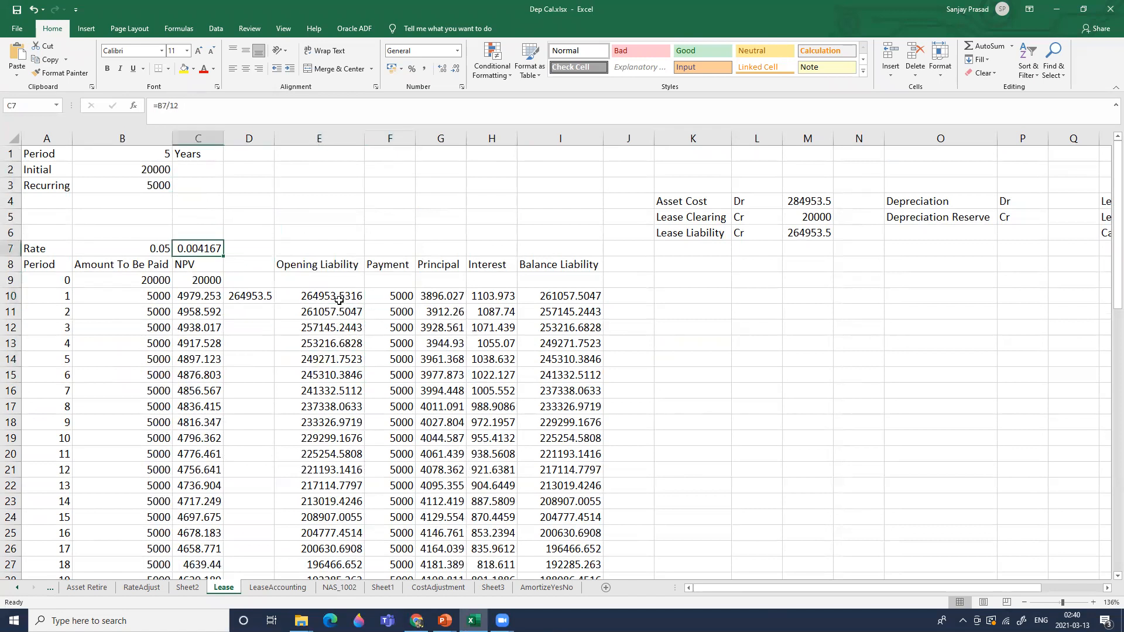
click(336, 298)
click(196, 249)
click(202, 277)
click(203, 249)
click(339, 299)
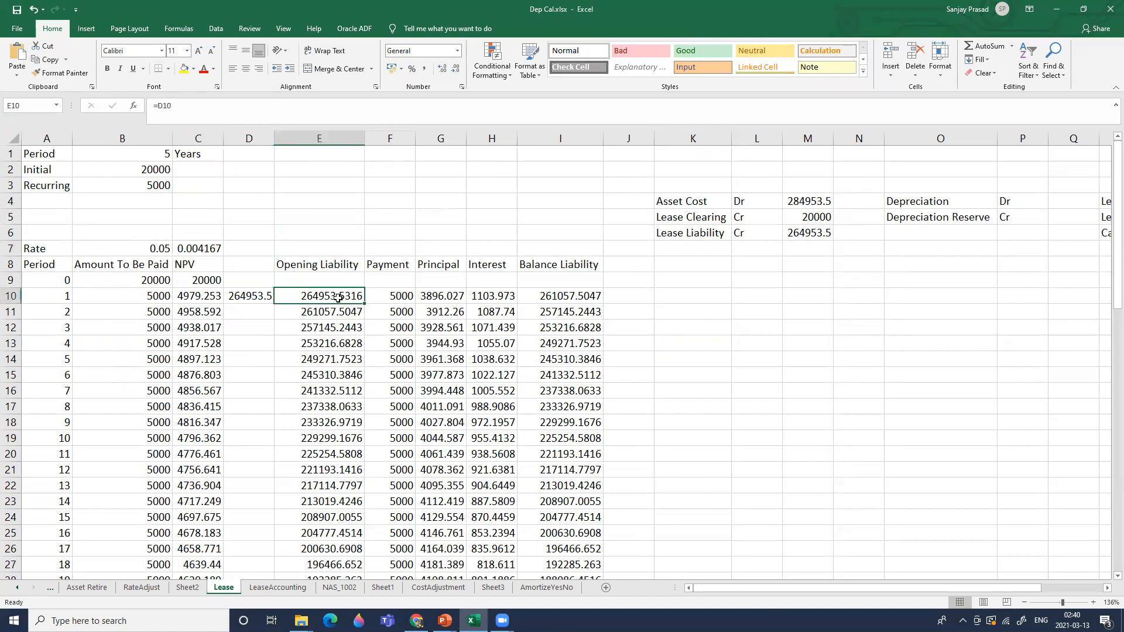
Step: Examine the period 1 Interest formula in H10 and its references, leaving it unchanged
click(492, 298)
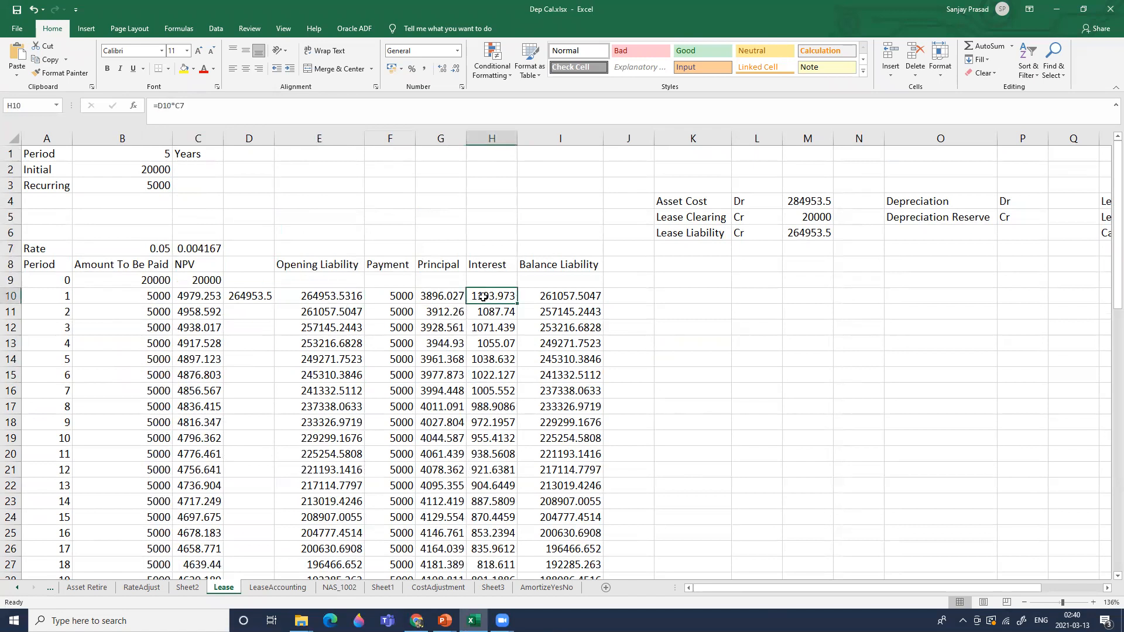
click(327, 297)
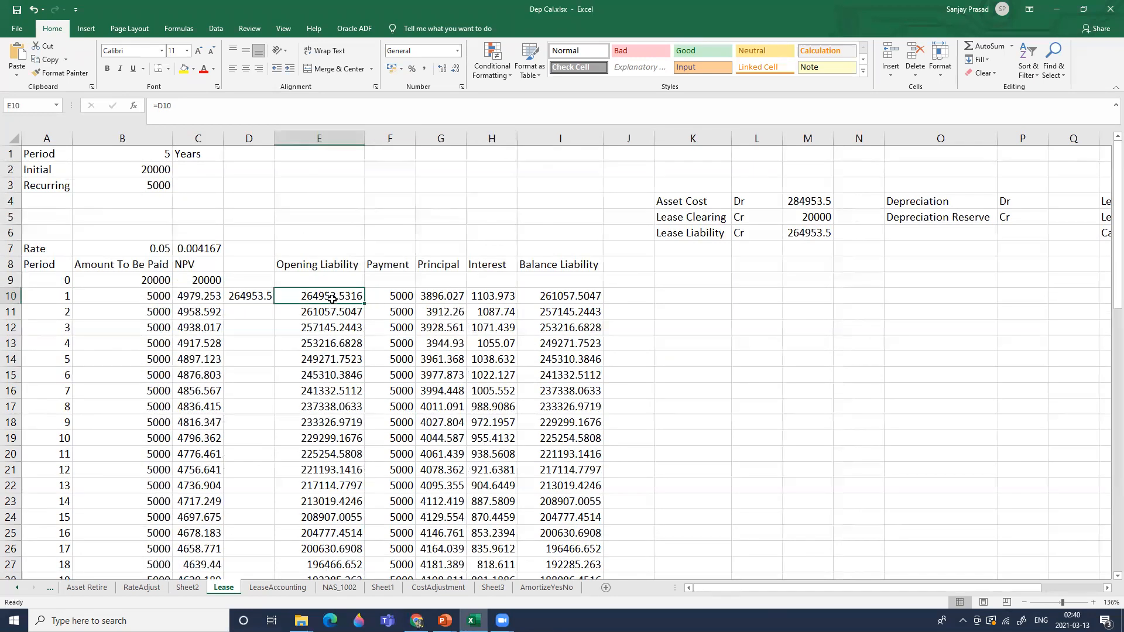
click(503, 298)
double_click(501, 298)
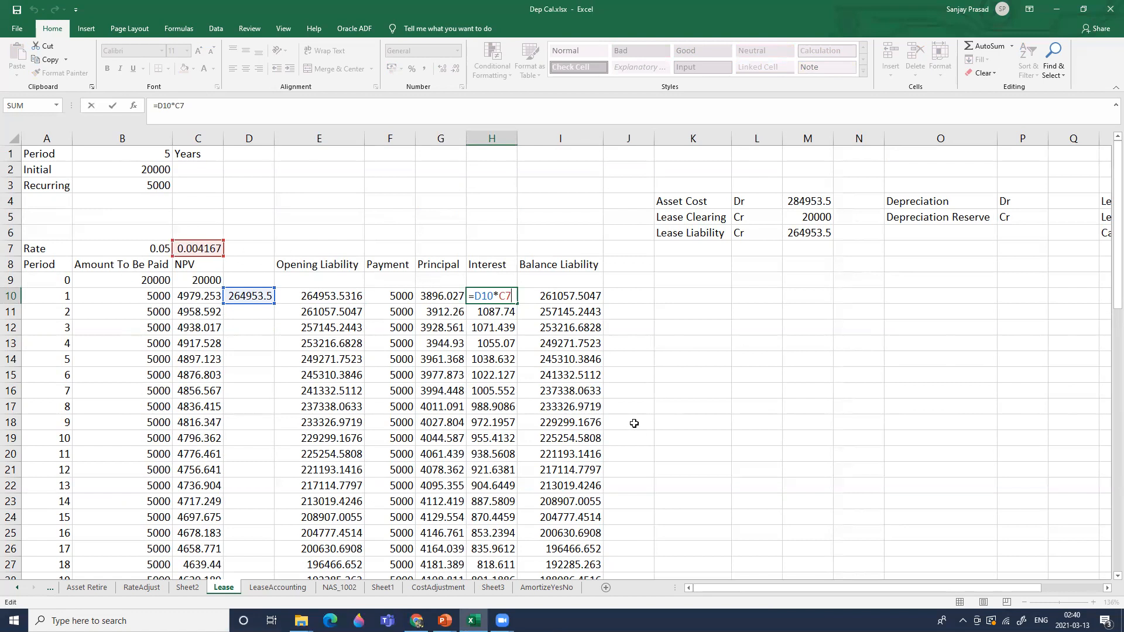
key(Return)
Step: Compare the period 1 Payment in F10 with the Interest in H10
key(Up)
key(Left)
key(Left)
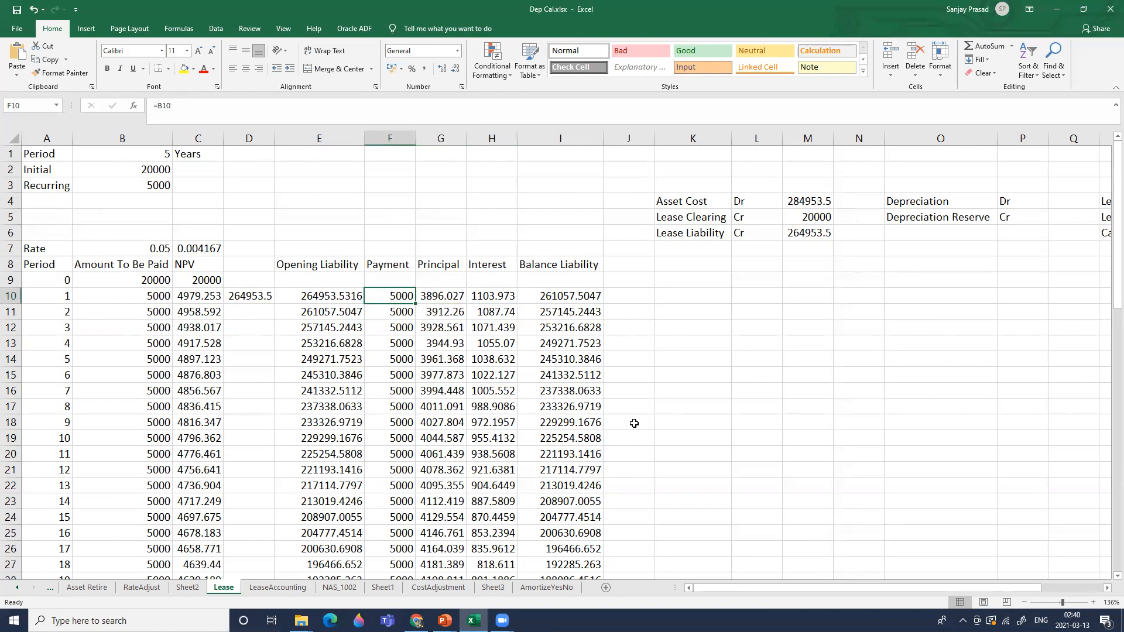
key(Right)
key(Right)
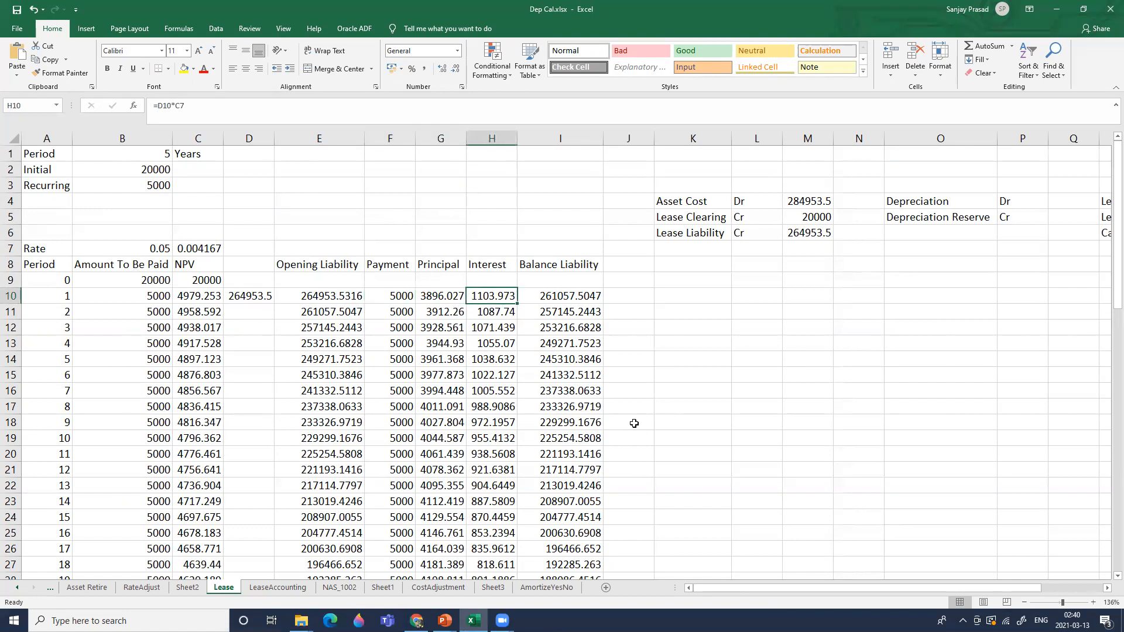
Step: Examine the period 1 Principal formula in G10 and check it against the Payment in F10
key(Left)
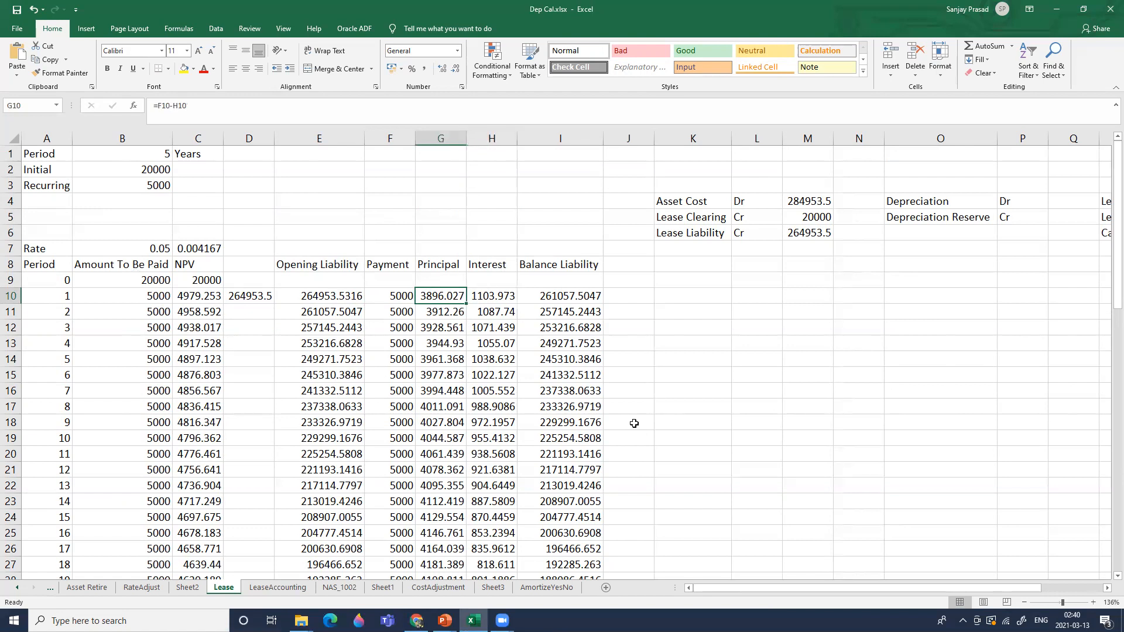
key(F2)
key(Return)
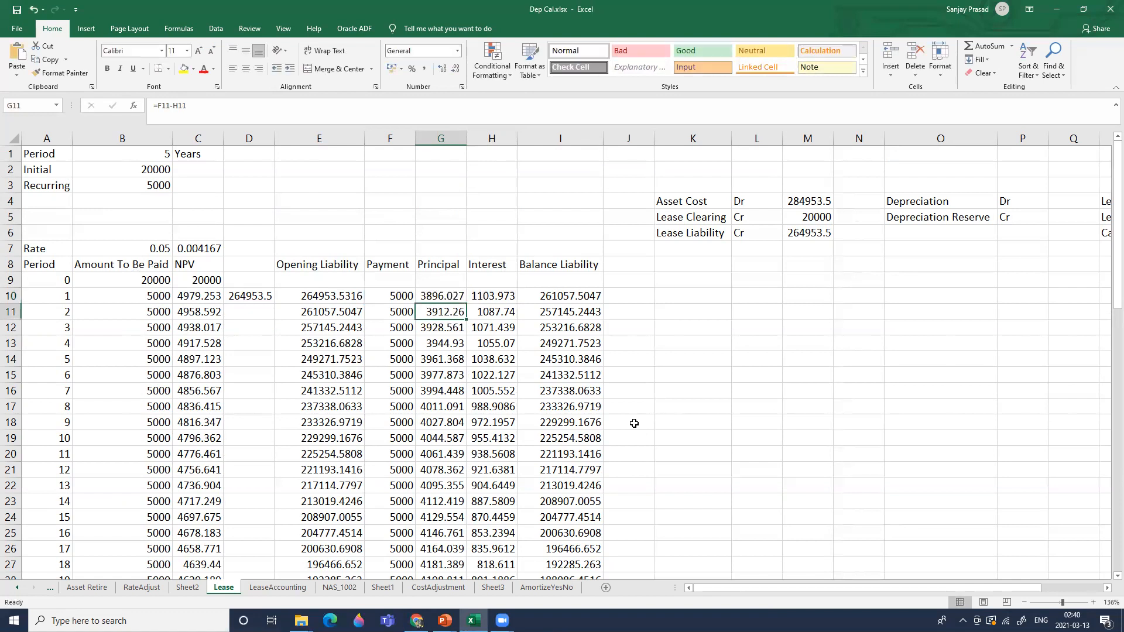
key(Up)
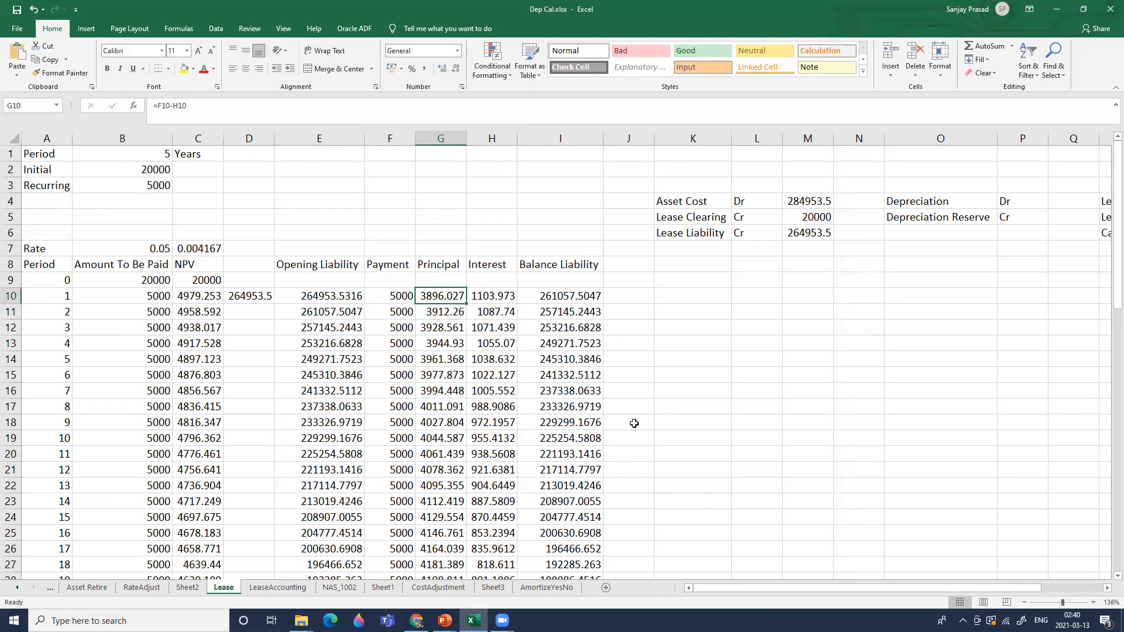
key(Left)
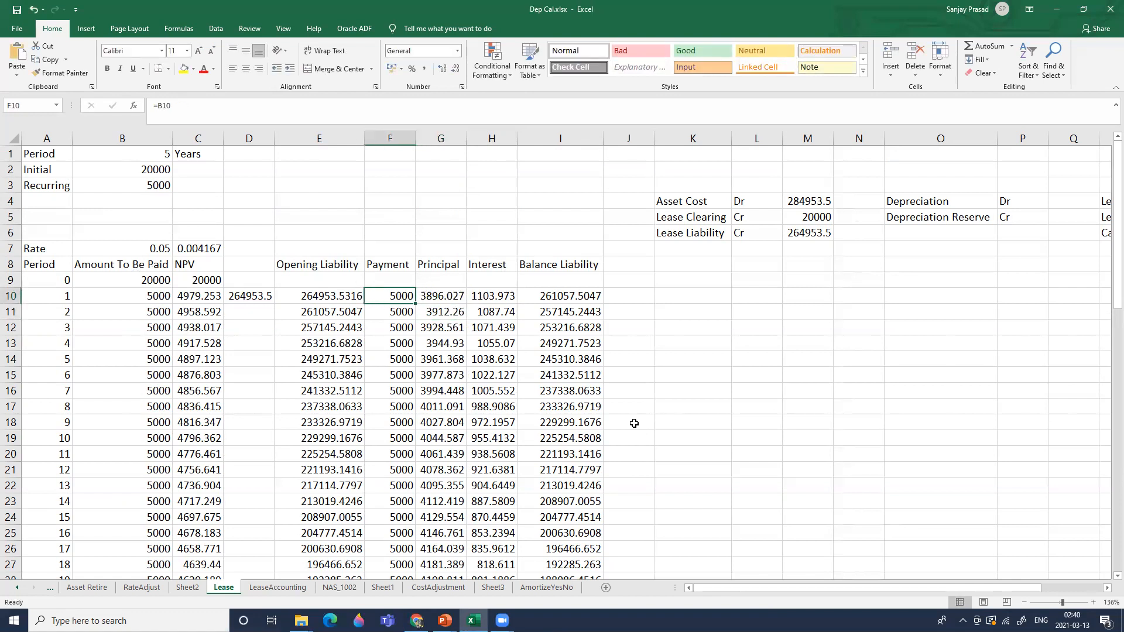
key(Right)
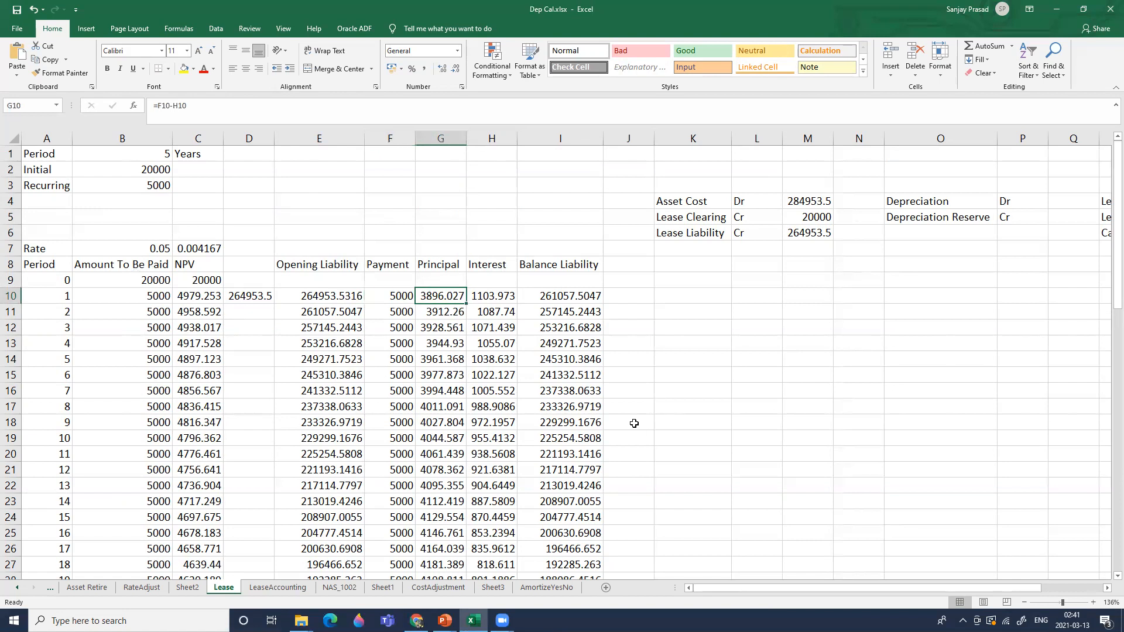
Step: Go from the period 1 Interest value up to the Principal heading in G8
key(Right)
key(Up)
key(Up)
key(Left)
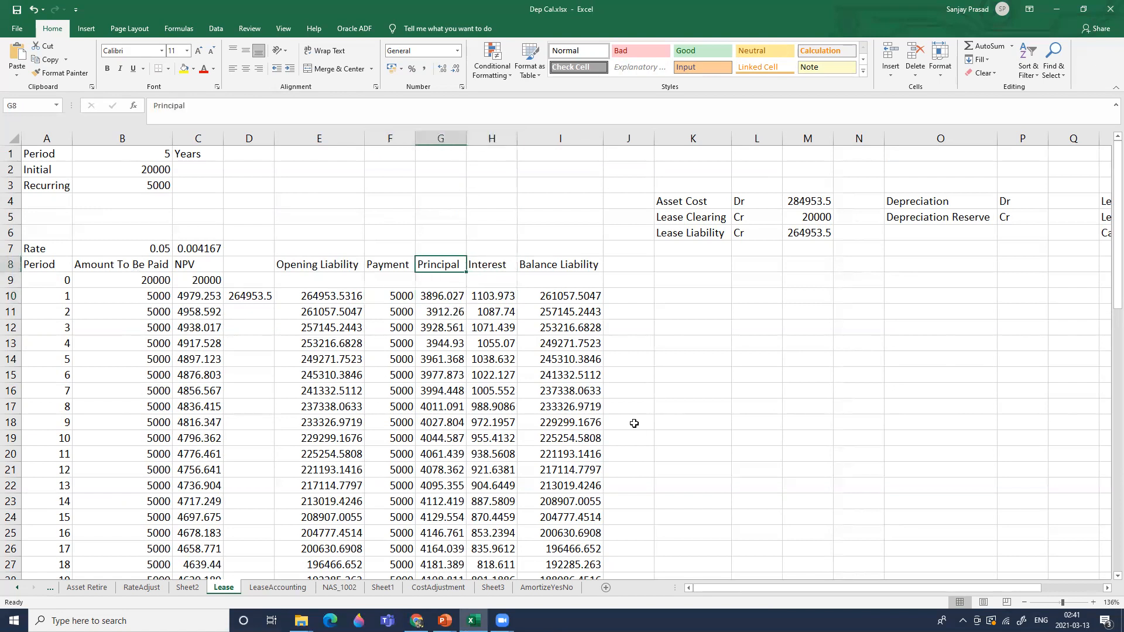
Step: Highlight the Interest column from its heading in H8 down through the first periods to review its trend, then shrink the selection back
key(Right)
key(Down)
key(Down)
key(Up)
key(Up)
key(shift+Down)
key(shift+Down)
key(shift+Down)
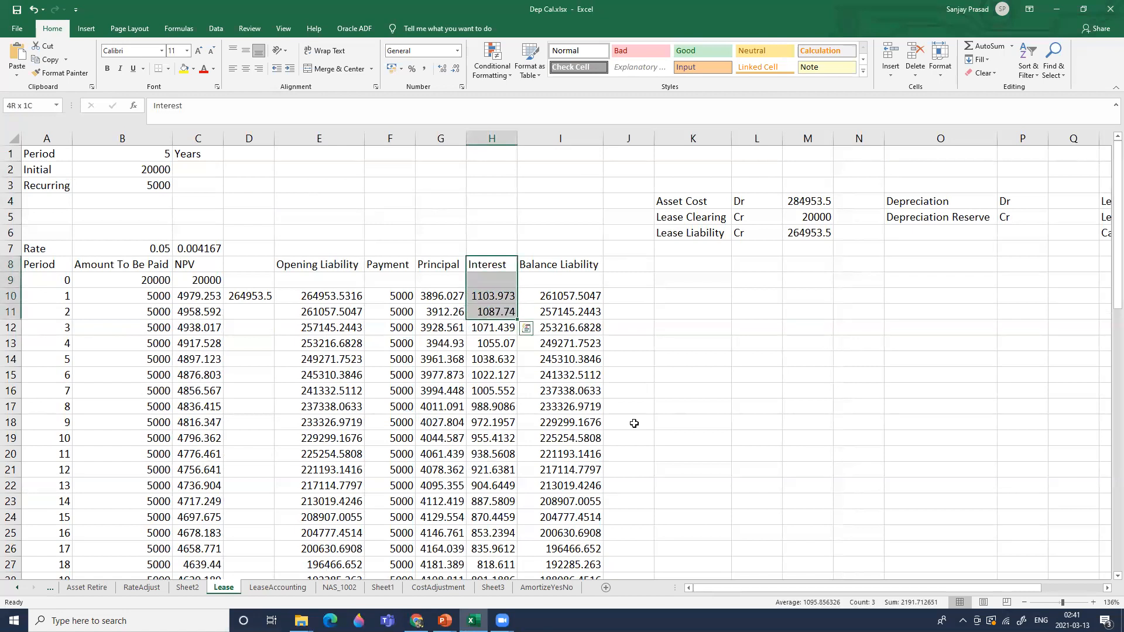
key(shift+Down)
key(shift+Down)
key(shift+Up)
key(shift+Up)
key(shift+Up)
key(shift+Up)
key(shift+Up)
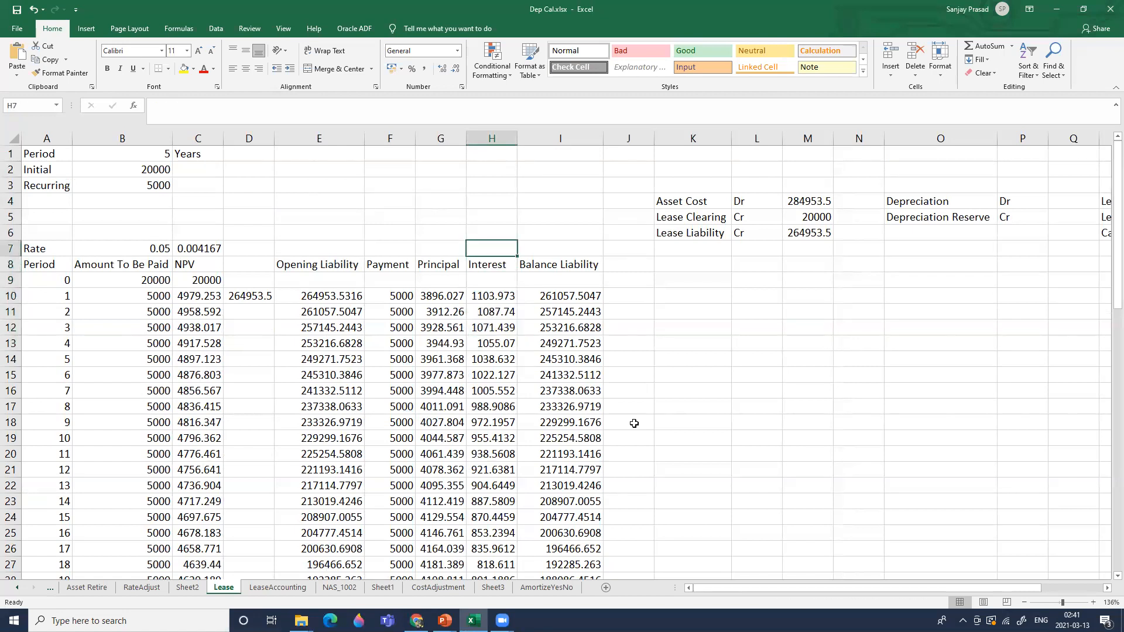
Step: Highlight the Principal column in G8:G13 to review its trend across the first periods, then clear the selection
key(Left)
key(shift+Down)
key(shift+Down)
key(shift+Down)
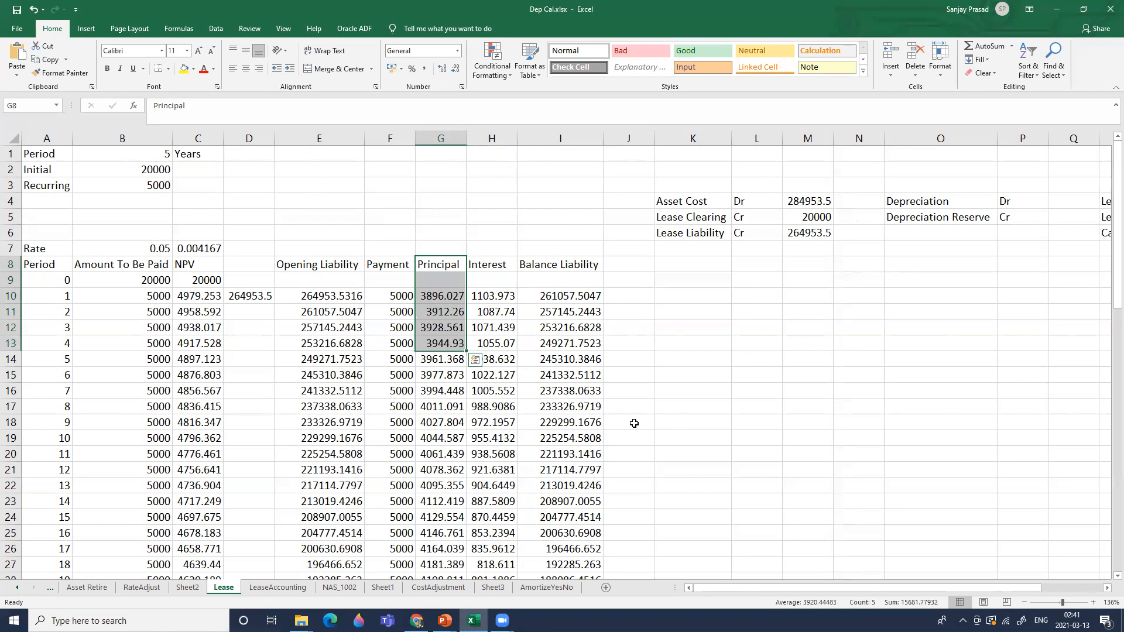
key(Down)
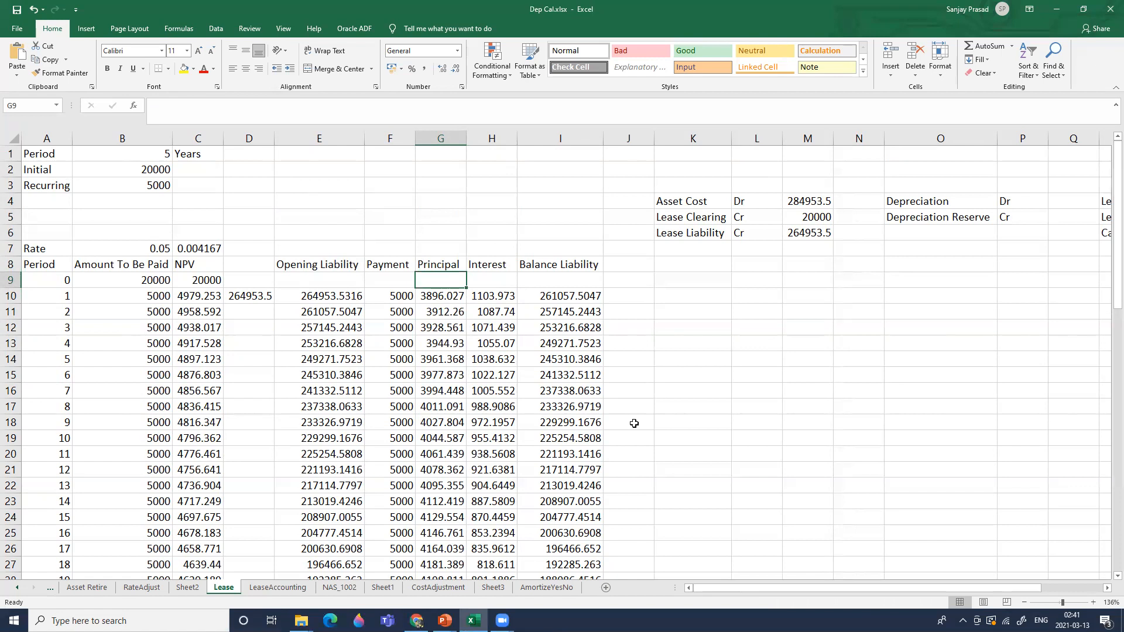
Step: Review period 1 again by moving between Opening Liability in E10, Payment in F10 and Principal in G10, finishing on Payment
key(Down)
key(Left)
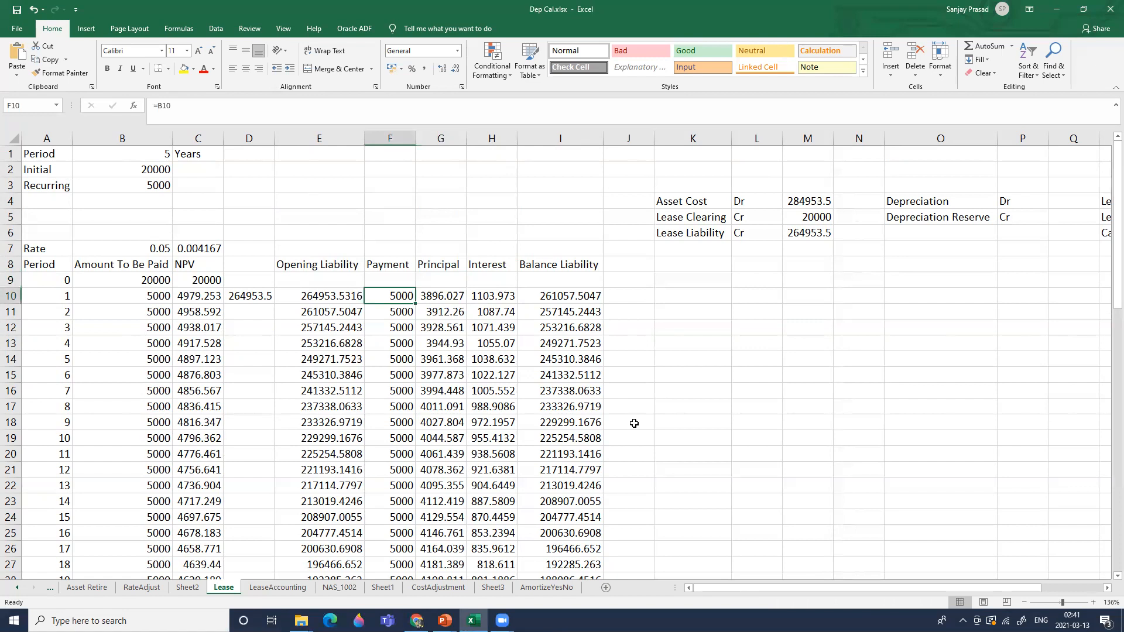
key(Left)
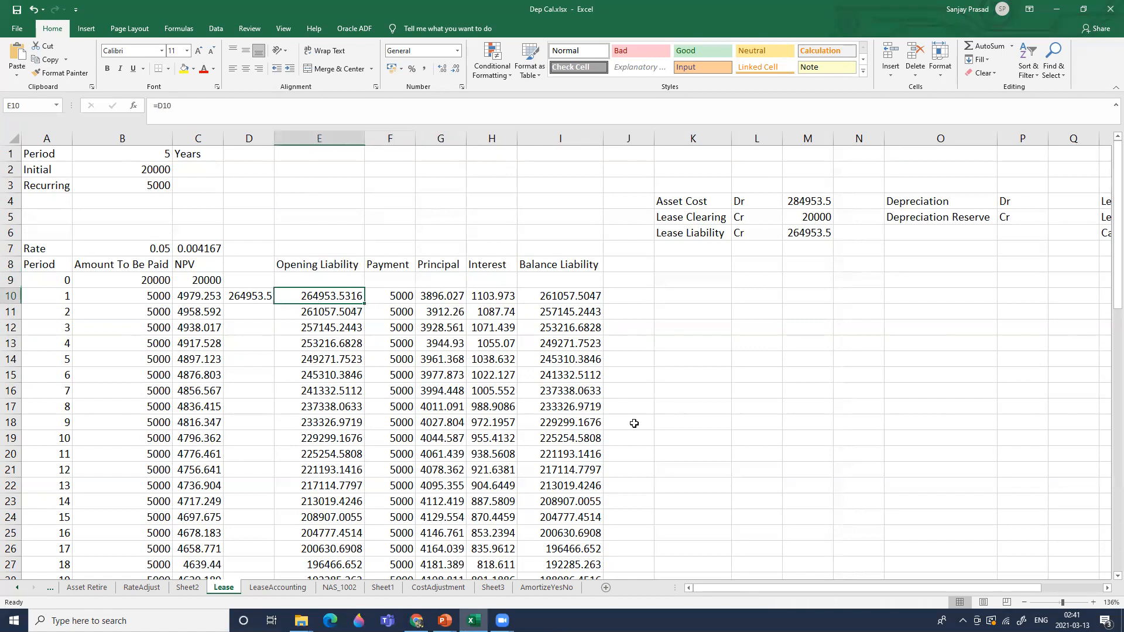
key(Right)
key(Right)
key(Left)
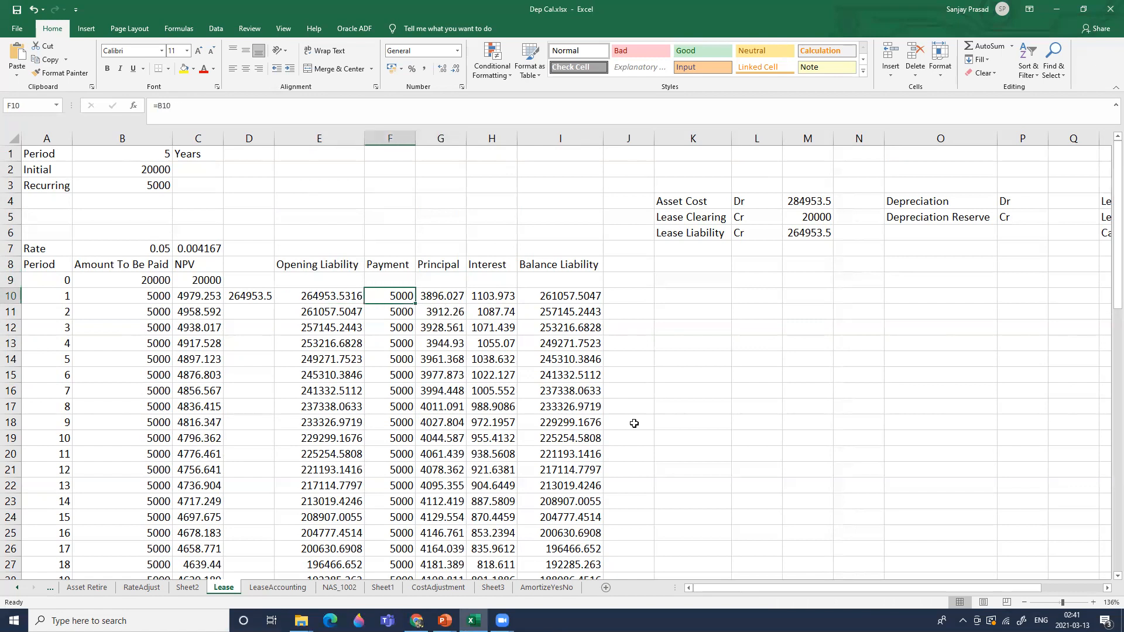
Step: Review how period 1's Payment splits by moving between Interest in H10, Principal in G10 and Balance Liability in I10, returning to Payment in F10
key(Right)
key(Right)
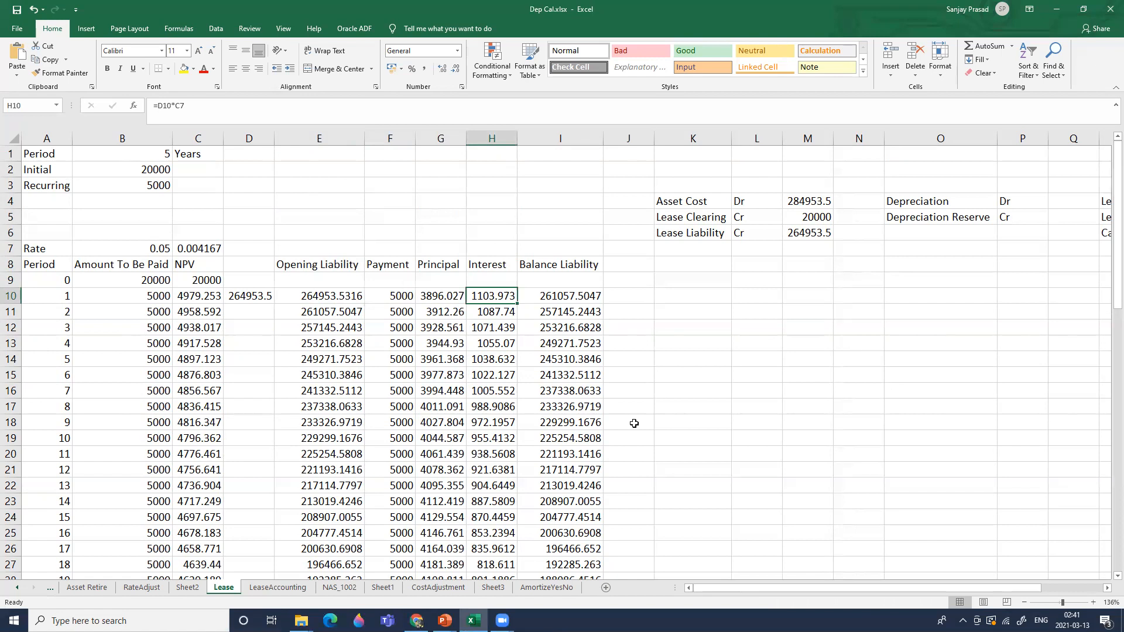
key(Left)
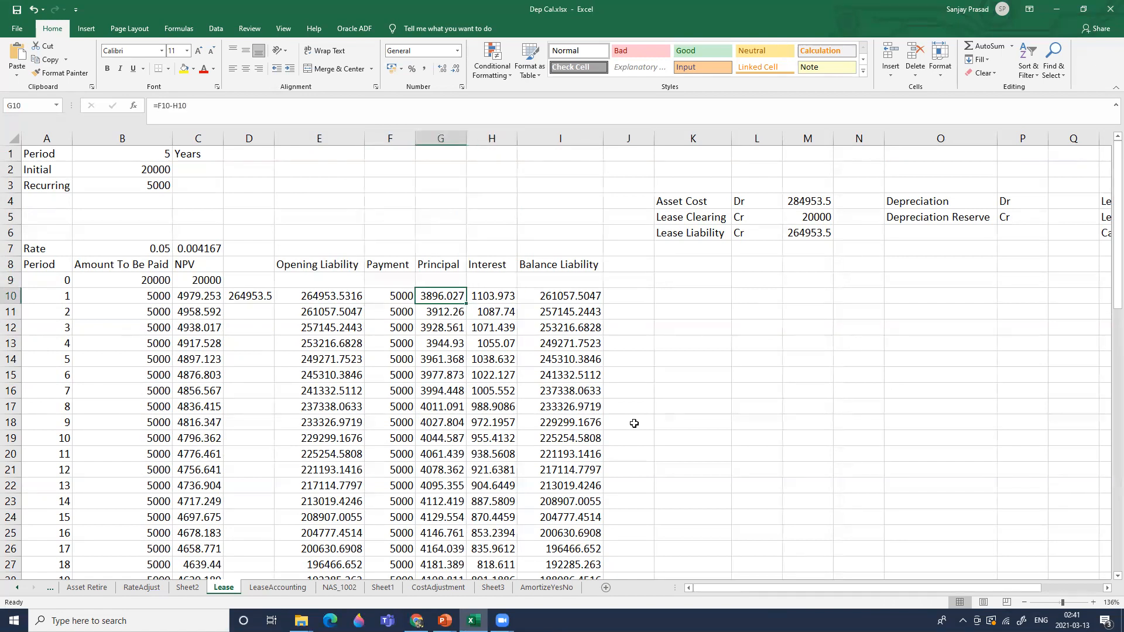
key(Right)
key(Right)
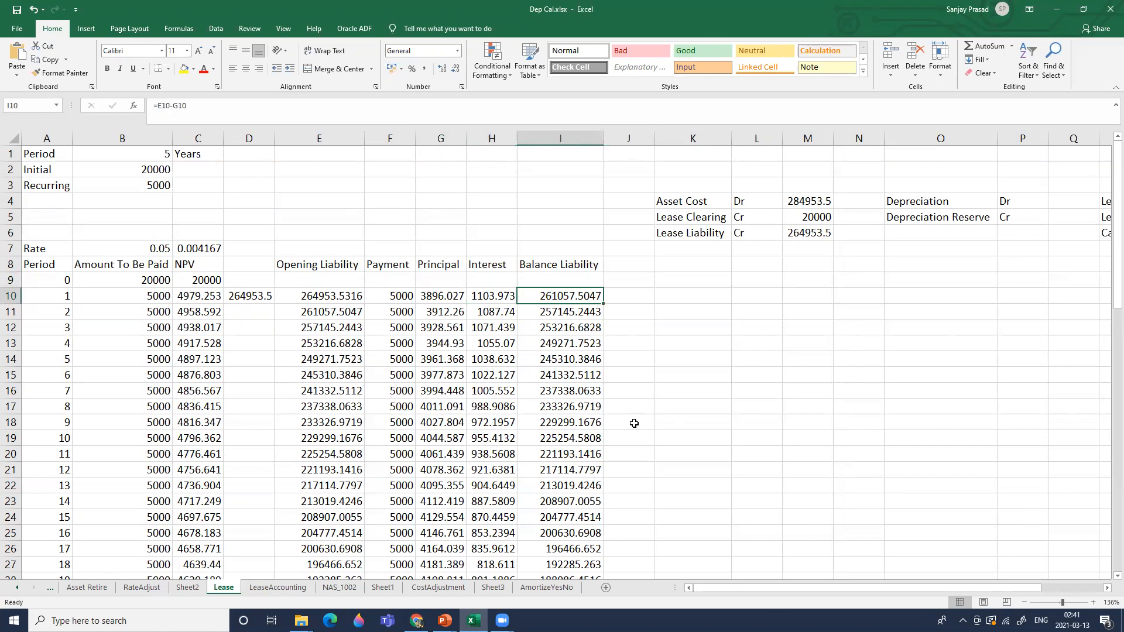
key(Left)
key(Left)
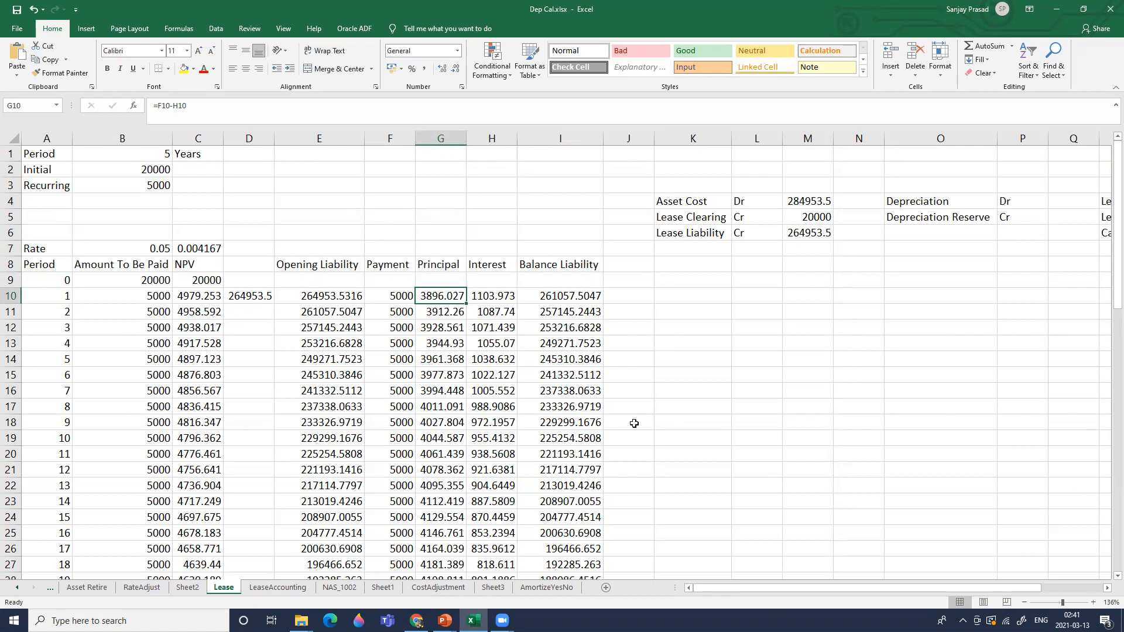
key(Left)
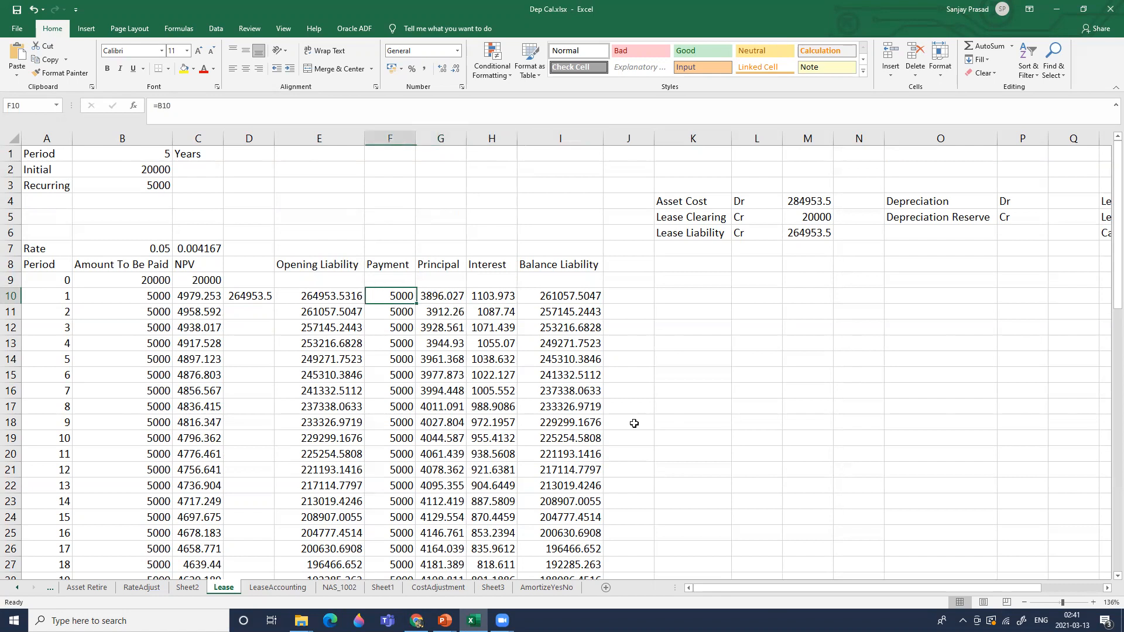
Step: Inspect the cell references in the period 1 Balance Liability formula in I10, leaving the formula unedited
key(Right)
key(Right)
key(Right)
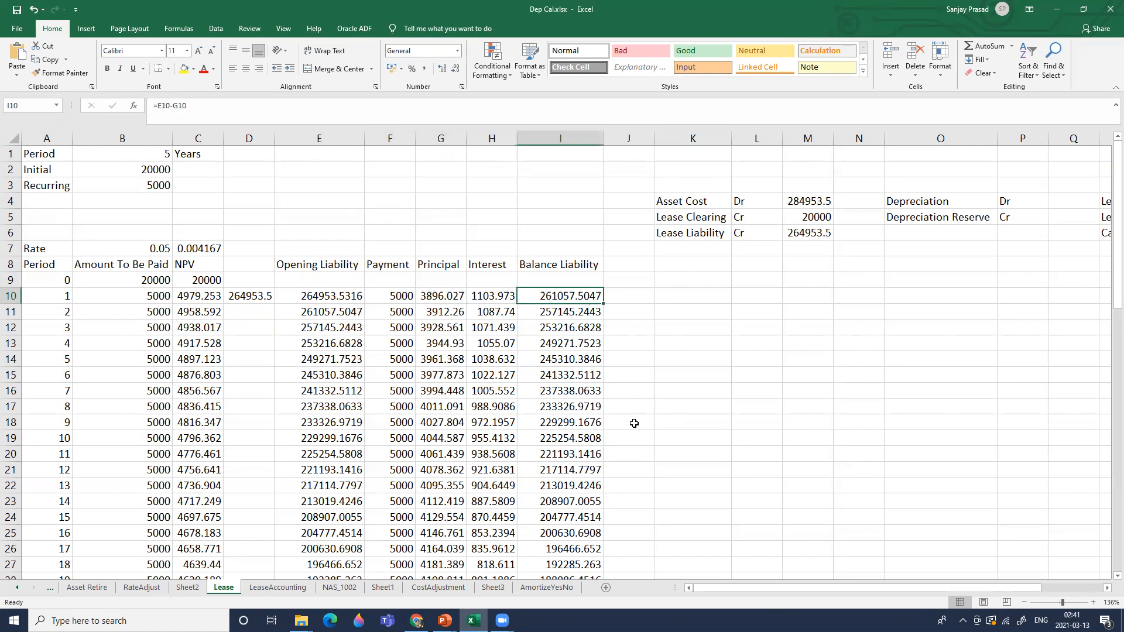
key(F2)
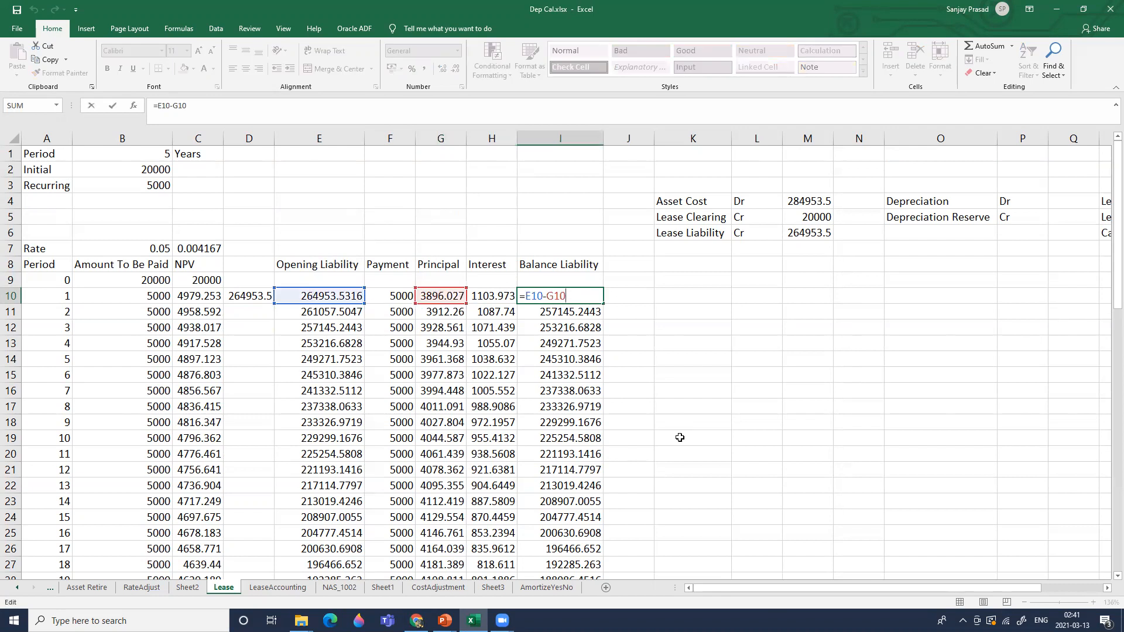
key(Escape)
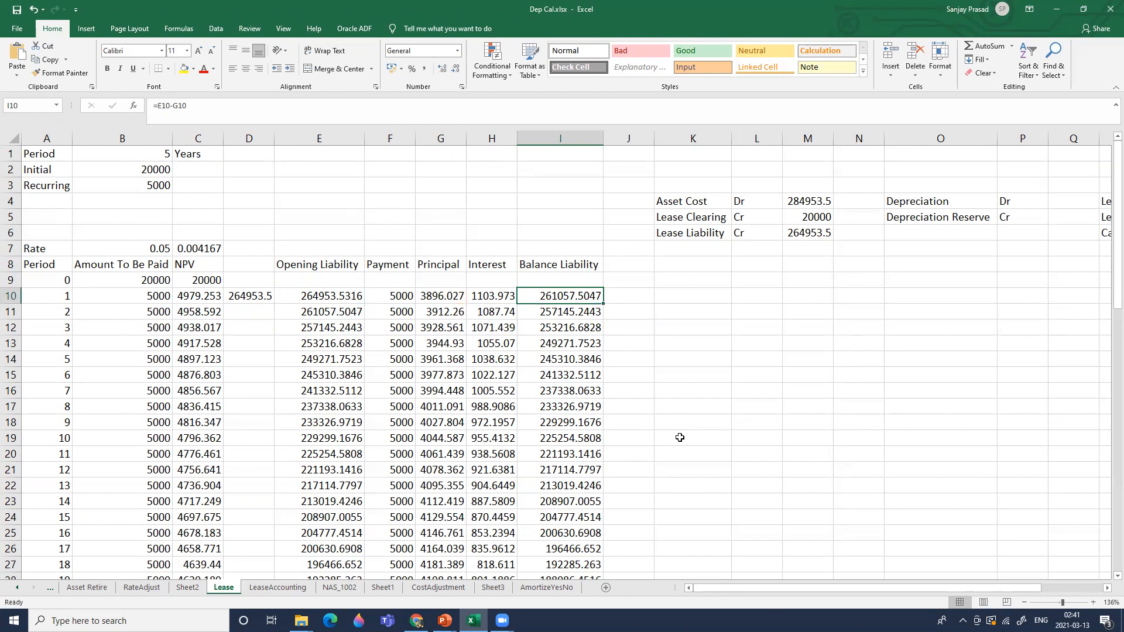
Step: Move from the period 1 closing balance to the period 2 Opening Liability in E11 to show the carry-forward
key(Left)
key(Left)
key(Left)
key(Left)
key(Down)
key(Right)
key(Right)
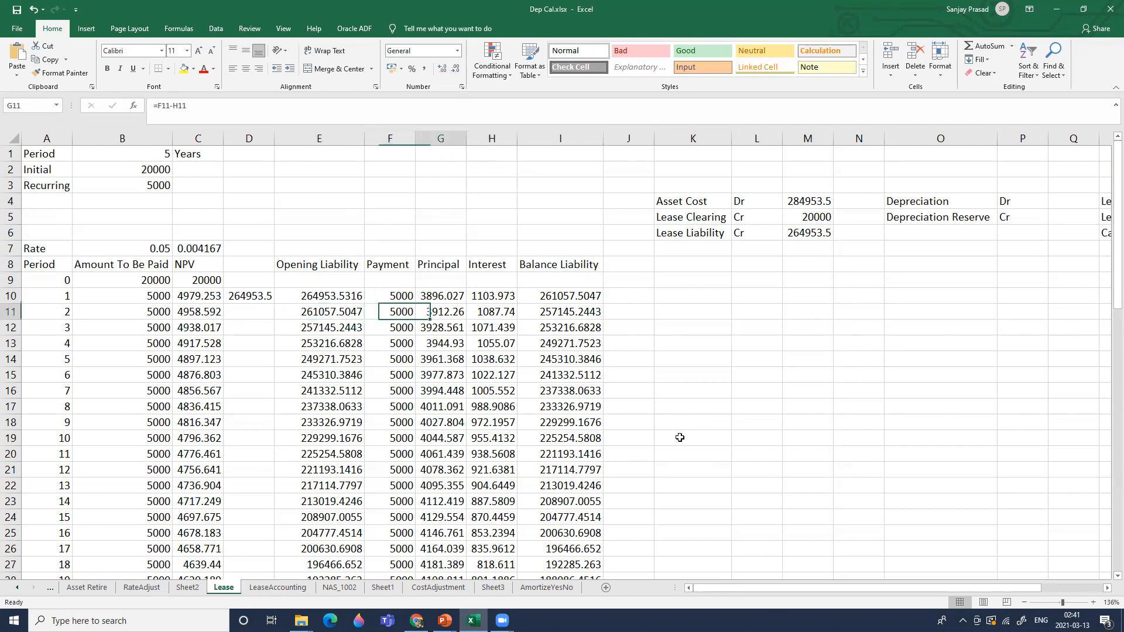
key(Left)
key(Left)
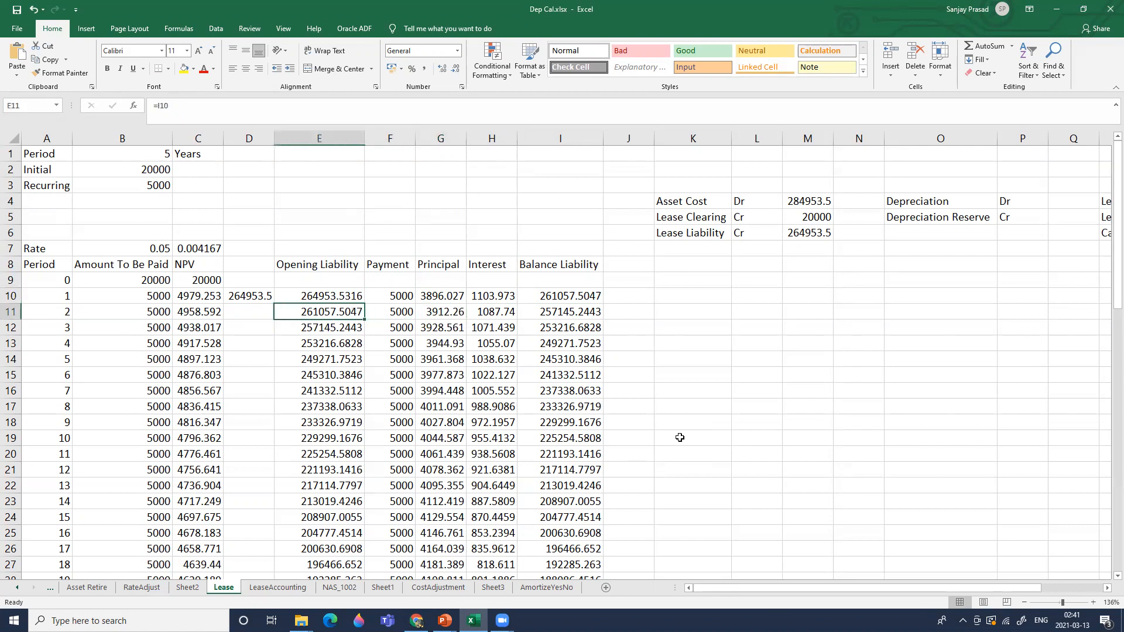
Step: Inspect the references in the period 2 Interest formula in H11, keeping it as =E11*$C$7
key(Right)
key(Right)
key(Right)
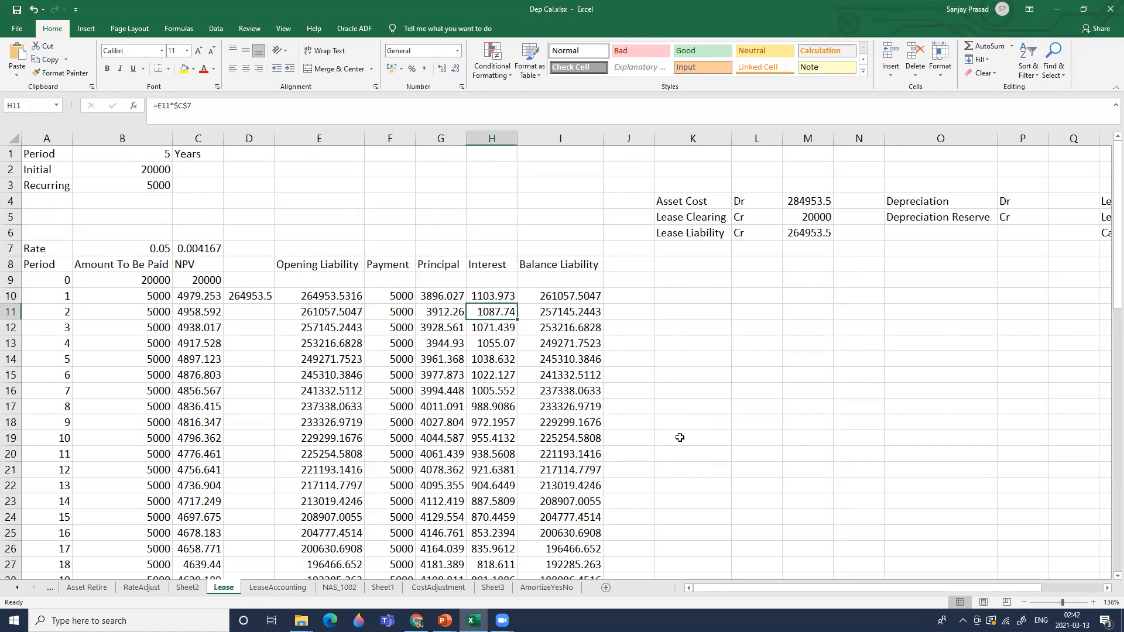
key(F2)
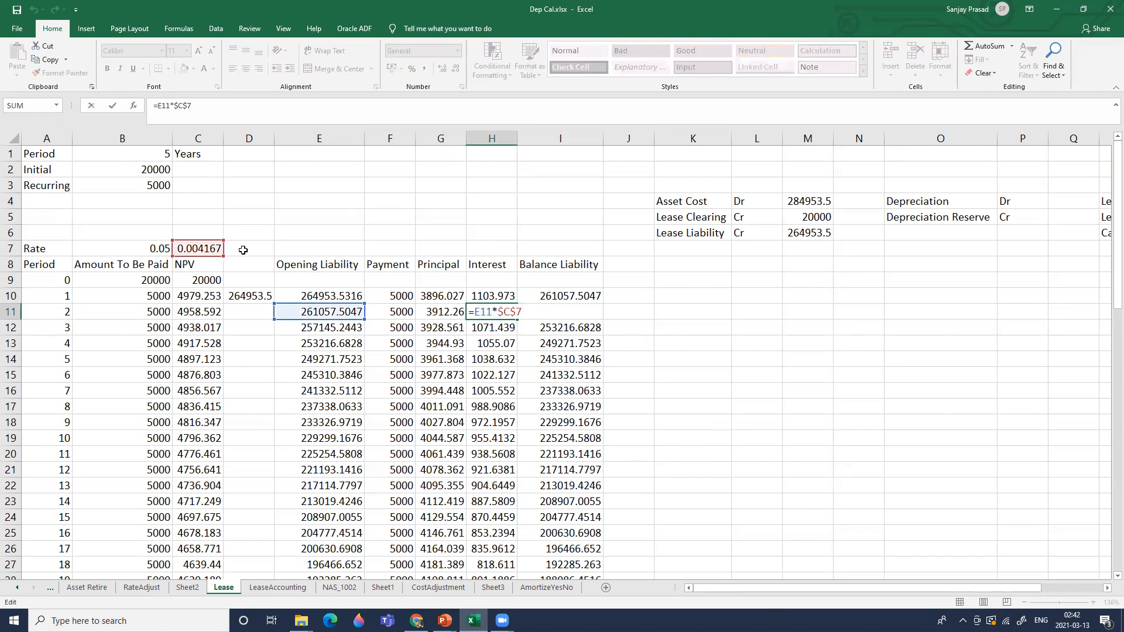
key(ctrl+Return)
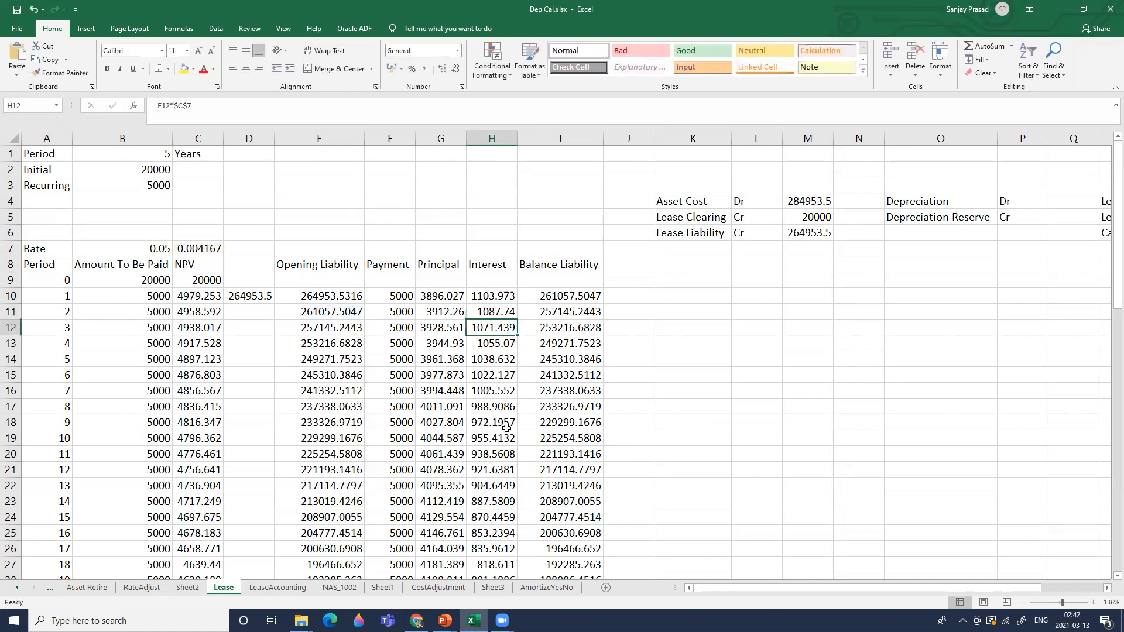
Step: Review the period 2 row by moving back and forth between Opening Liability in E11 and Balance Liability in I11
key(Left)
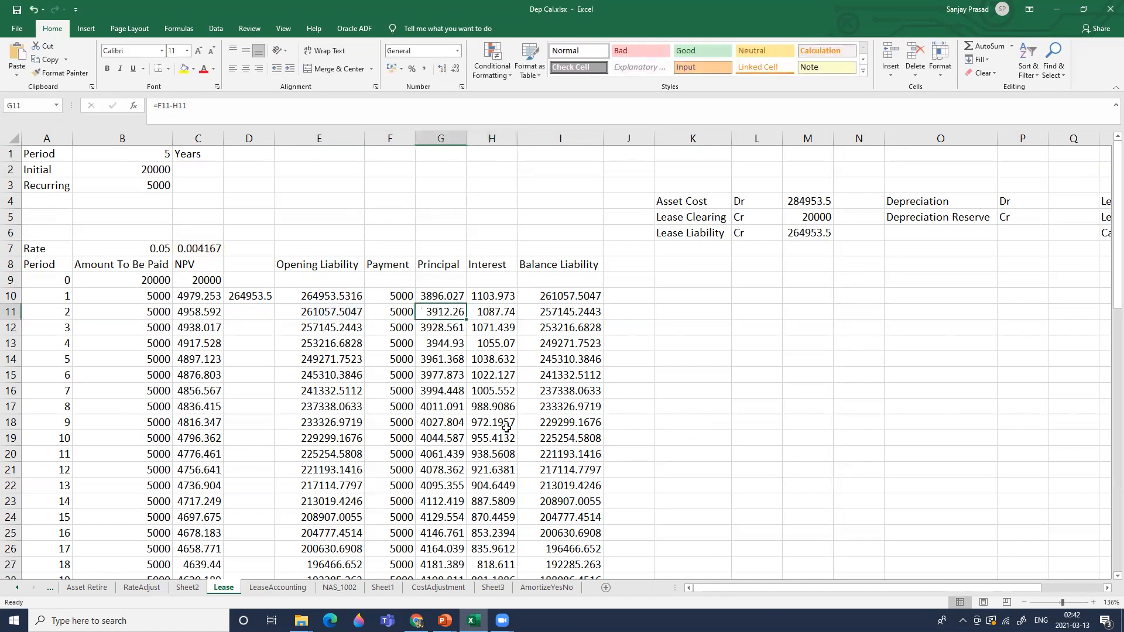
key(Right)
key(Right)
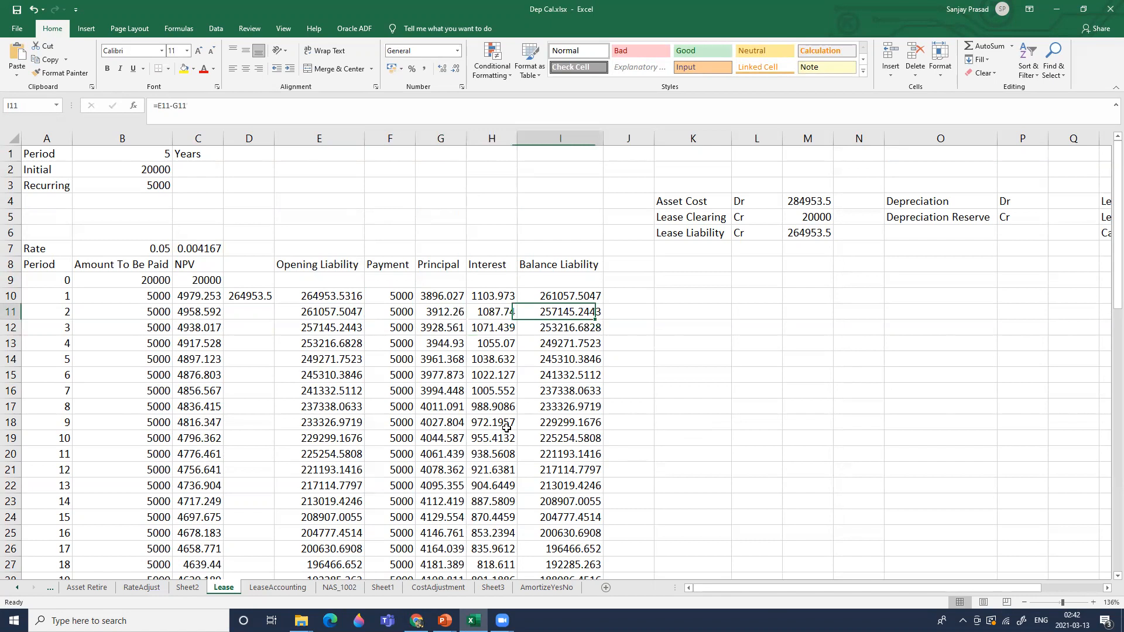
key(Left)
key(Left)
key(Left)
key(Left)
key(Right)
key(Right)
key(Right)
key(Right)
key(Left)
key(Left)
key(Left)
key(Left)
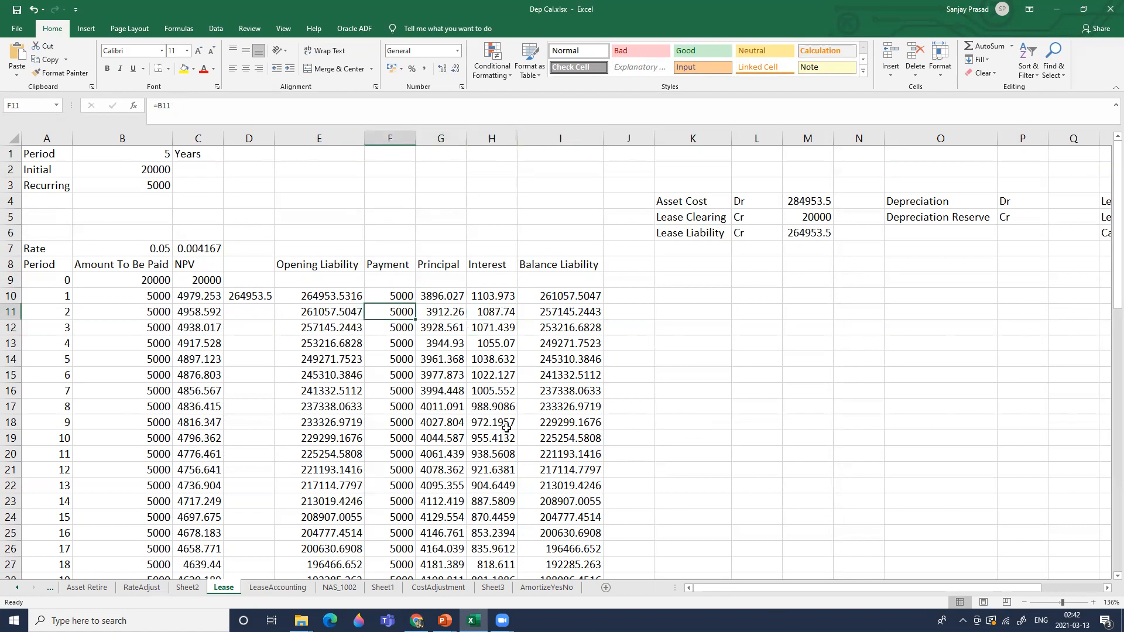
Step: Go down the Opening Liability column to period 60 in row 69 and review its Payment, Principal, Interest and Balance Liability
key(Down)
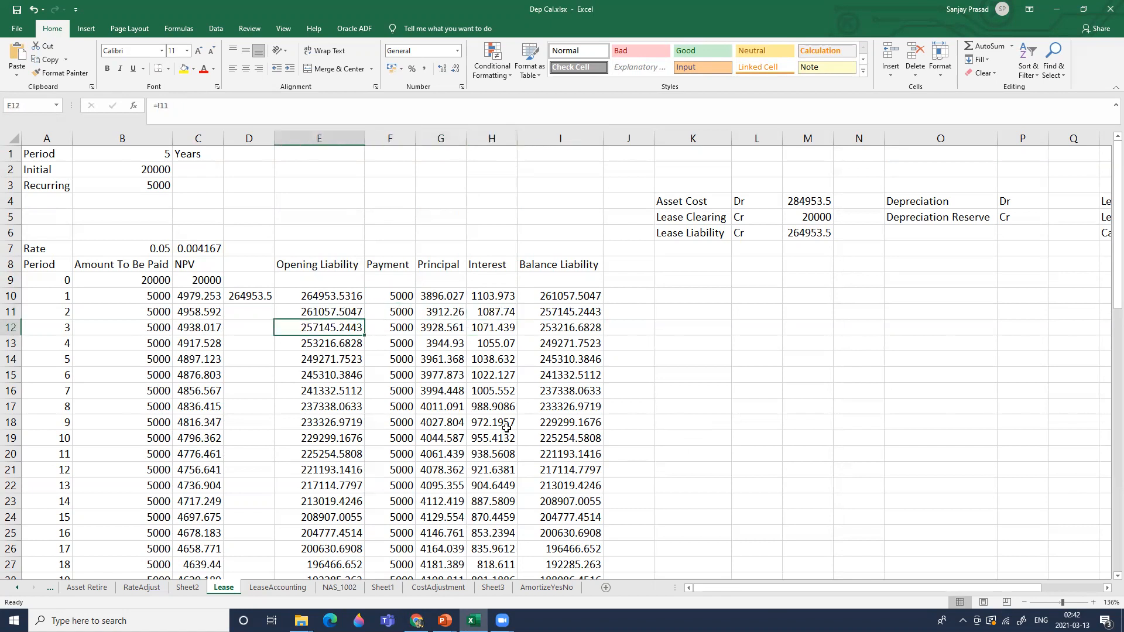
key(End)
key(Down)
key(Right)
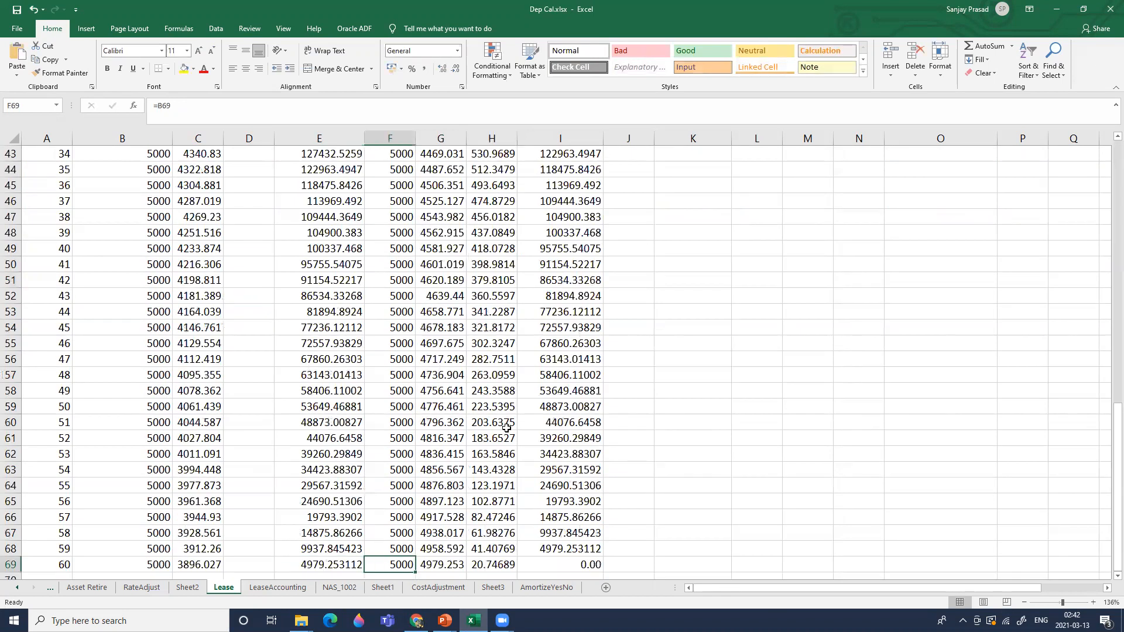
key(Right)
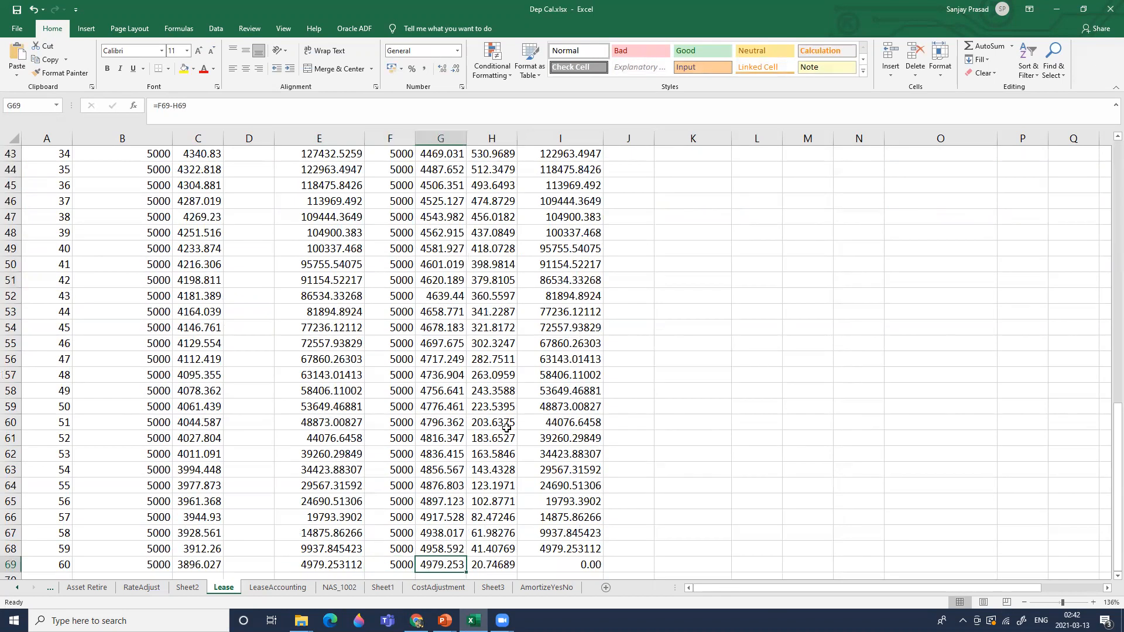
key(Right)
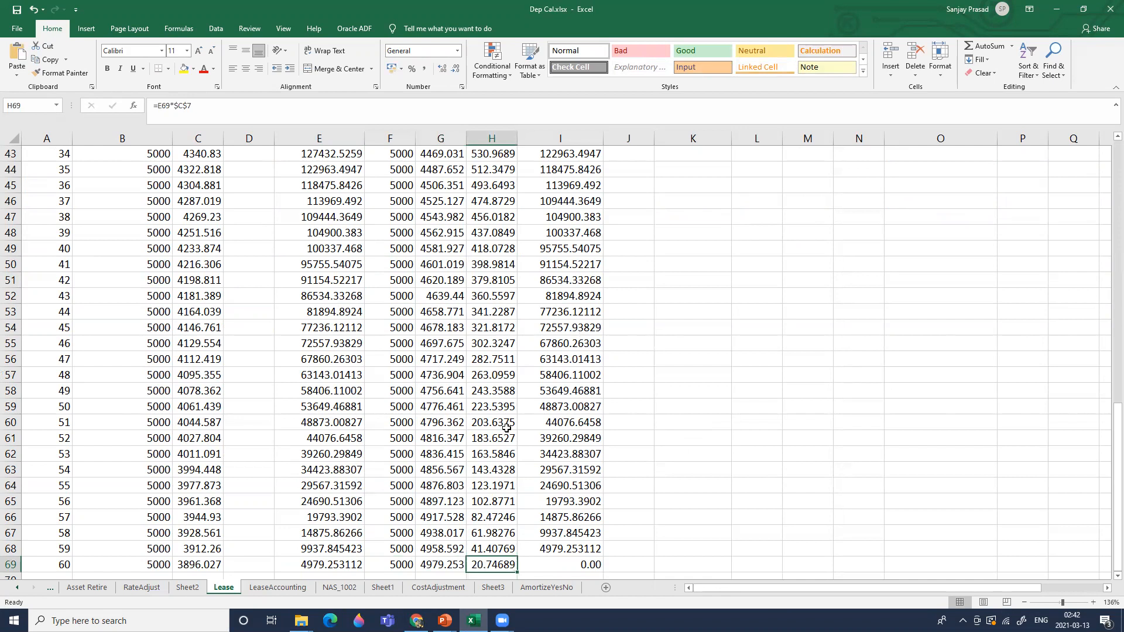
key(Right)
key(Left)
key(Left)
key(Left)
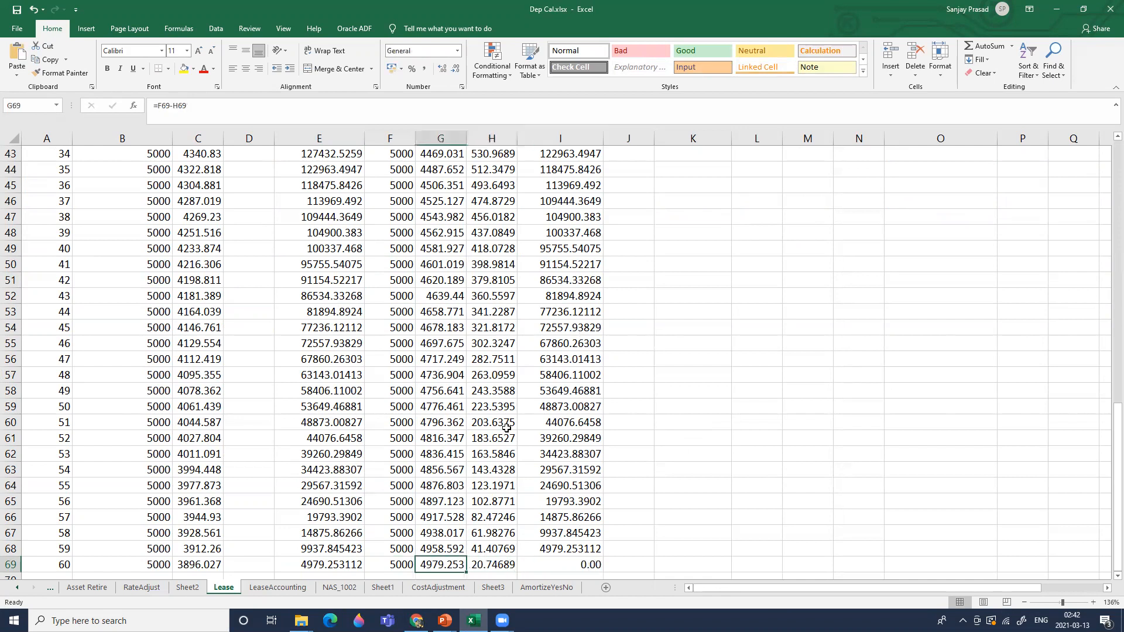
Step: Return to the top of the sheet and highlight the Asset Cost, Lease Clearing and Lease Liability entry in K4:M6
key(End)
key(Up)
key(Up)
key(Up)
key(Up)
key(Up)
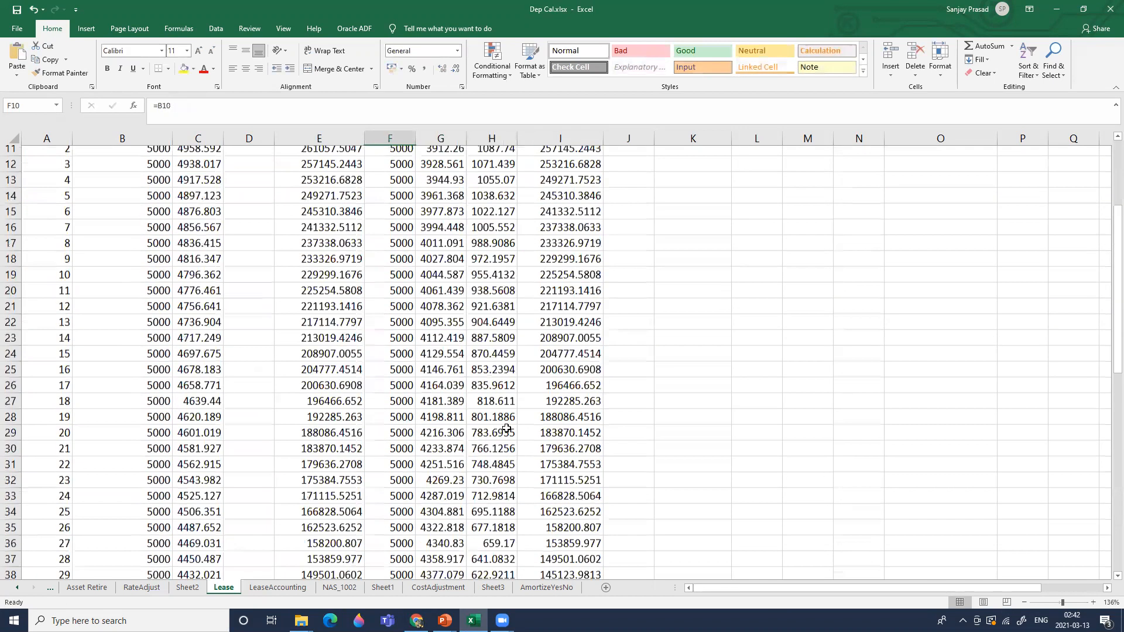
key(Up)
key(Up)
key(Up)
key(Up)
key(Right)
key(Right)
key(Right)
key(Right)
key(Right)
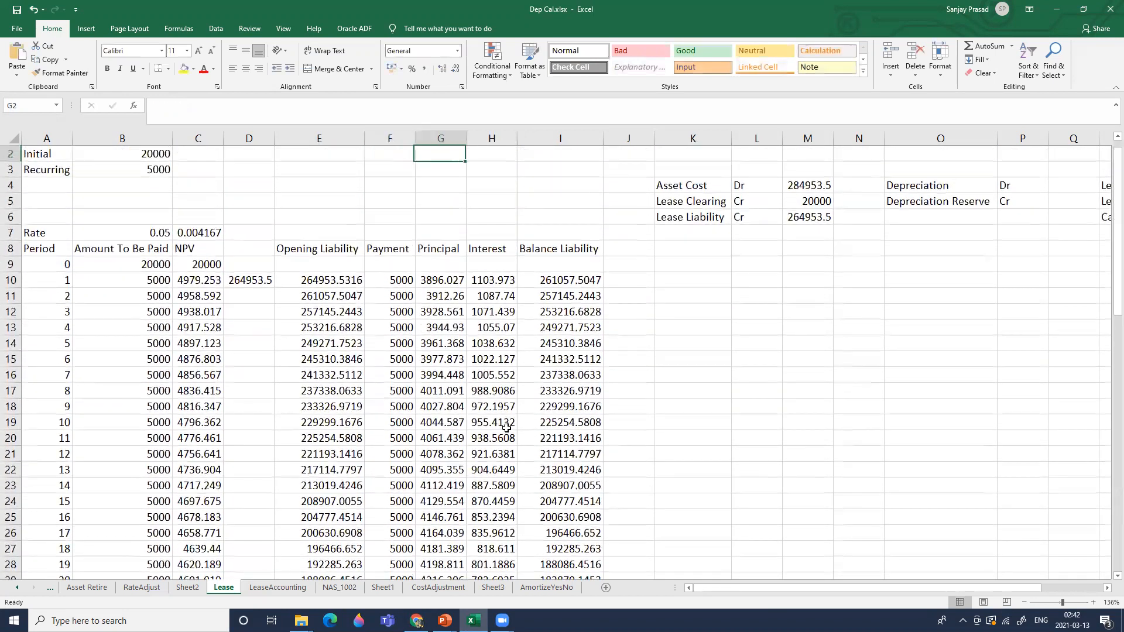
key(Down)
key(Down)
key(shift+Right)
key(shift+Right)
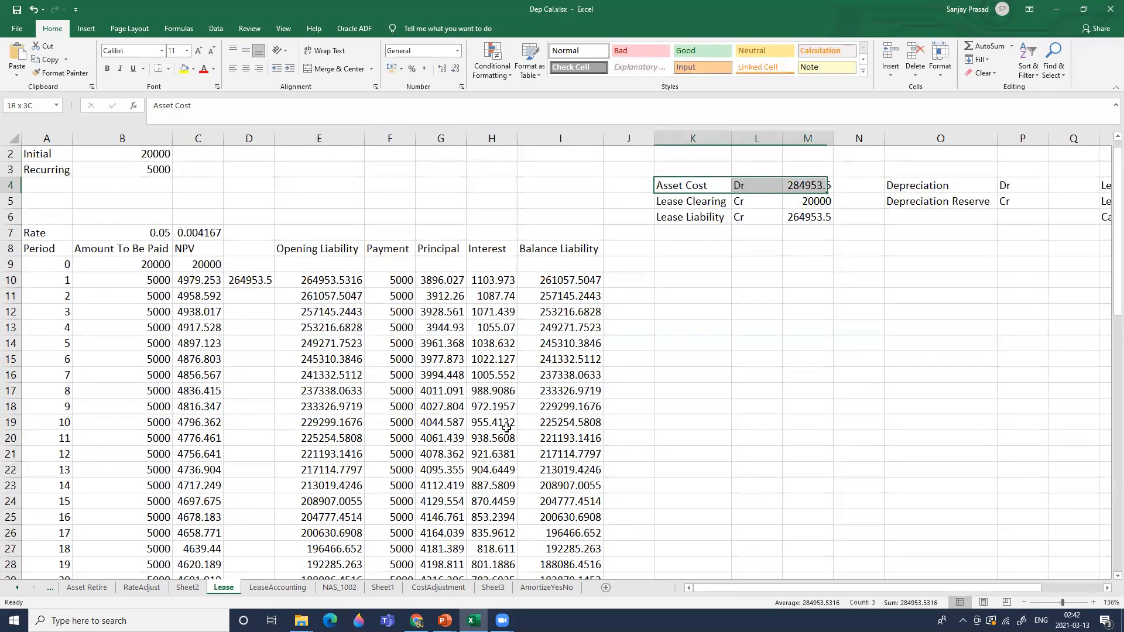
key(shift+Down)
key(shift+Down)
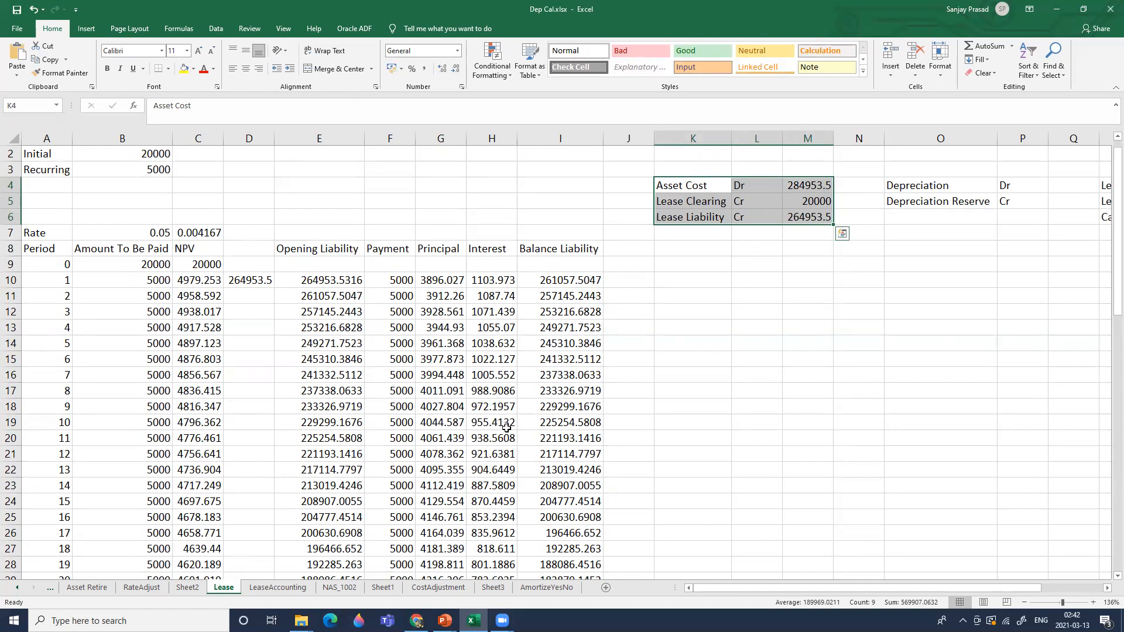
Step: Go across row 4 to the Lease Interest, Lease Liability and Cash entry starting in R4
key(Right)
key(Right)
key(Right)
key(Right)
key(Right)
key(Right)
key(Right)
key(Right)
key(Right)
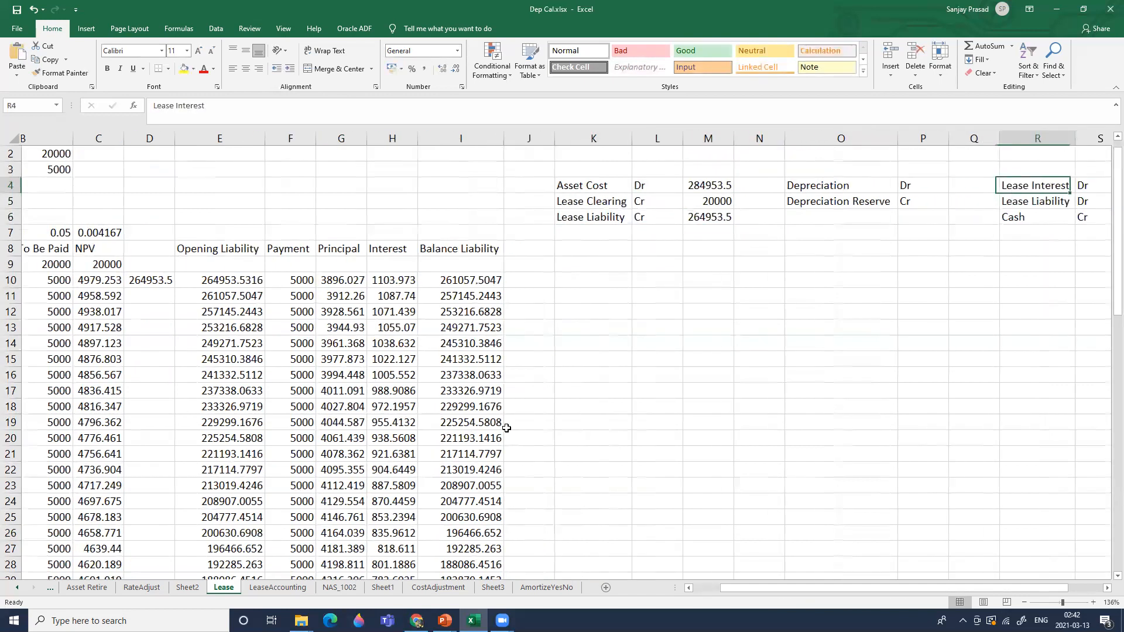
key(Left)
key(Left)
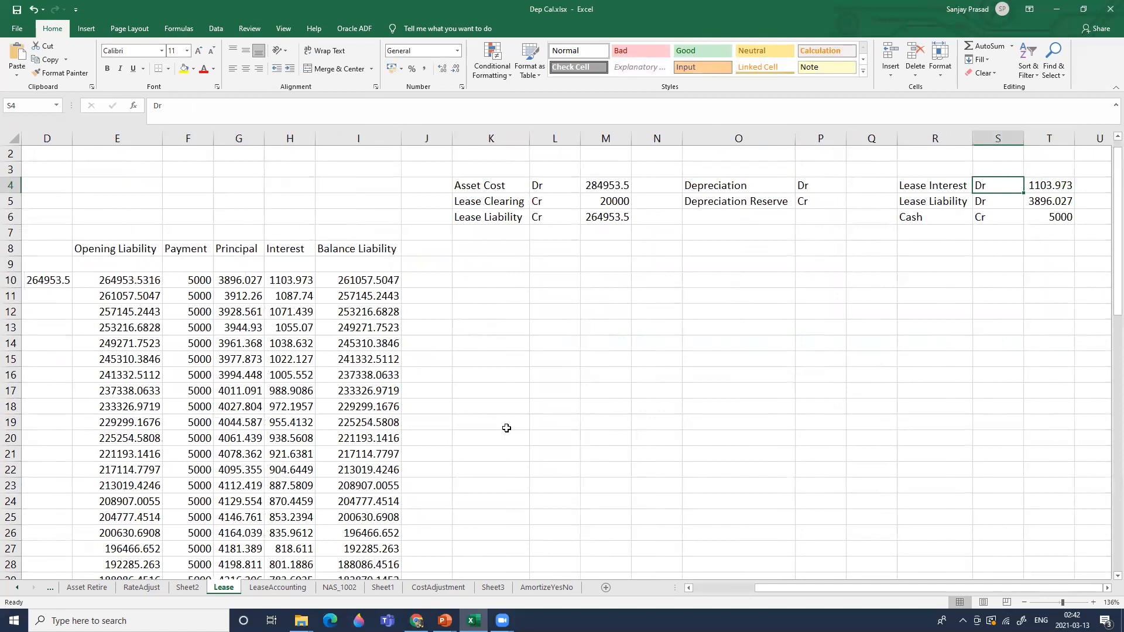
Step: Go back to the Depreciation entry and highlight its Dr and Cr lines in O4:P5
key(Left)
key(Left)
key(Left)
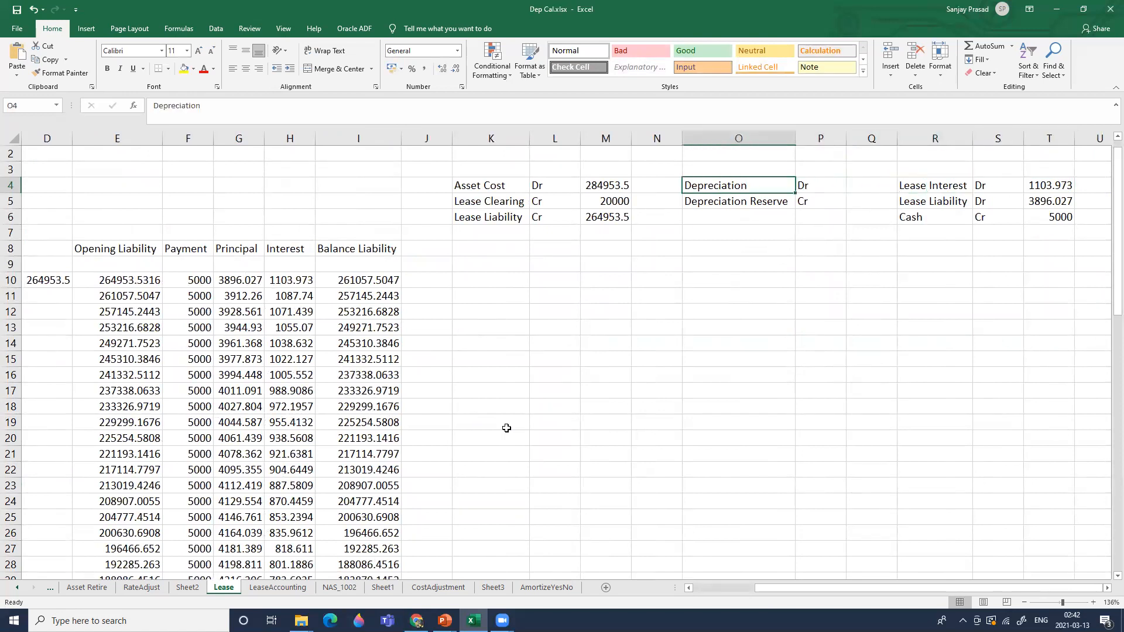
key(shift+Right)
key(shift+Down)
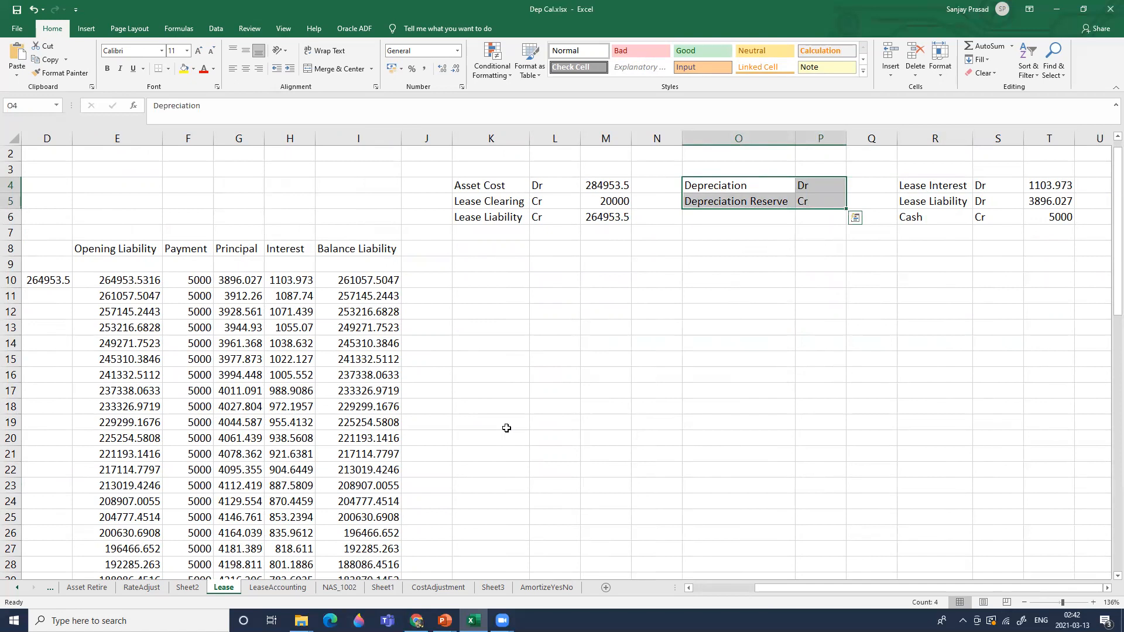
Step: Point out the Asset Cost, Lease Clearing and Lease Liability accounts in K4:K6, and highlight the lease payment entry in R4:T6
click(596, 261)
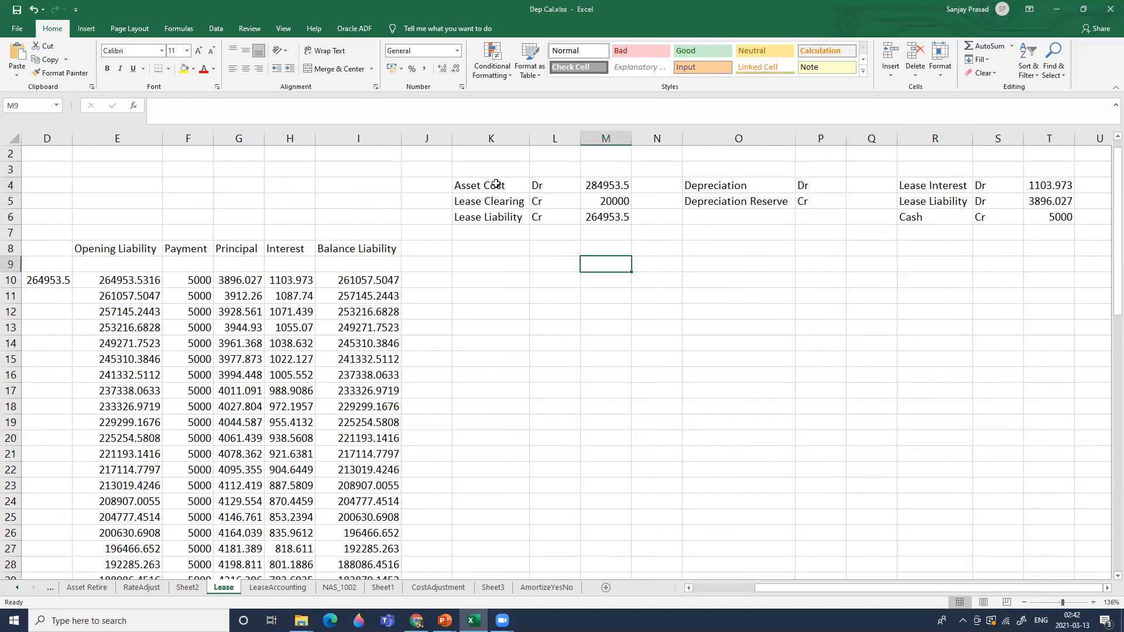
click(496, 184)
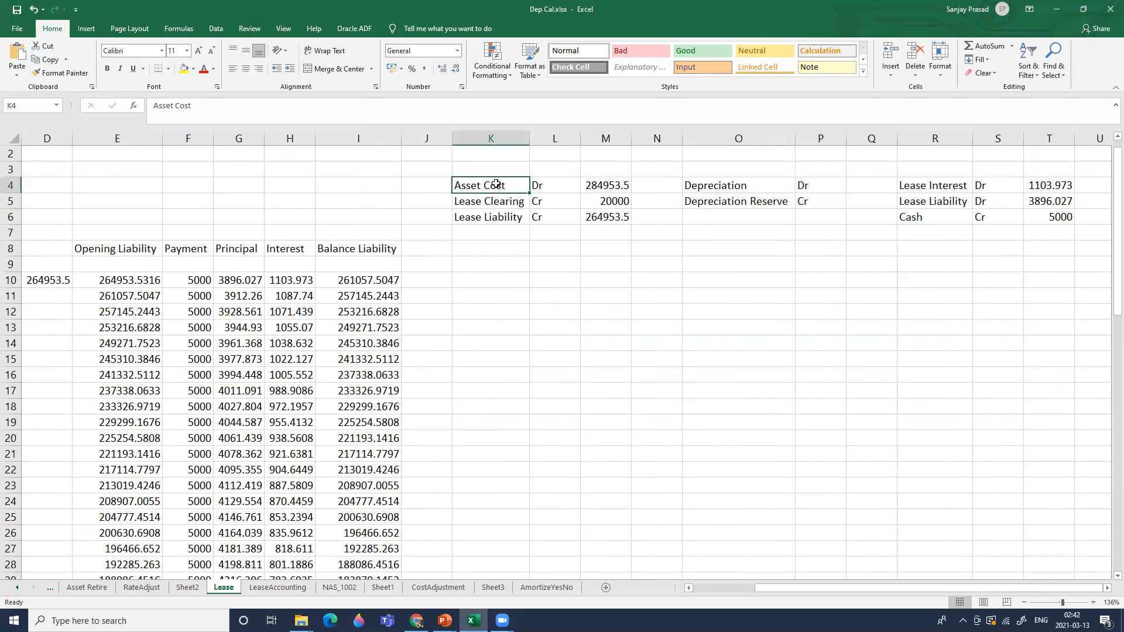
click(732, 315)
click(481, 203)
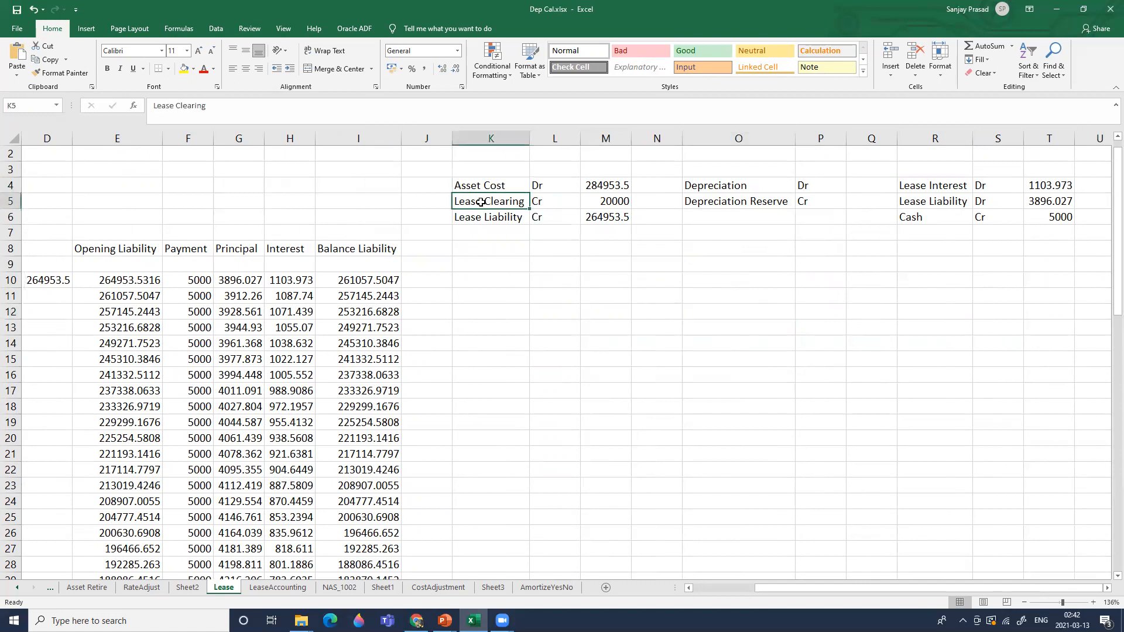
click(556, 326)
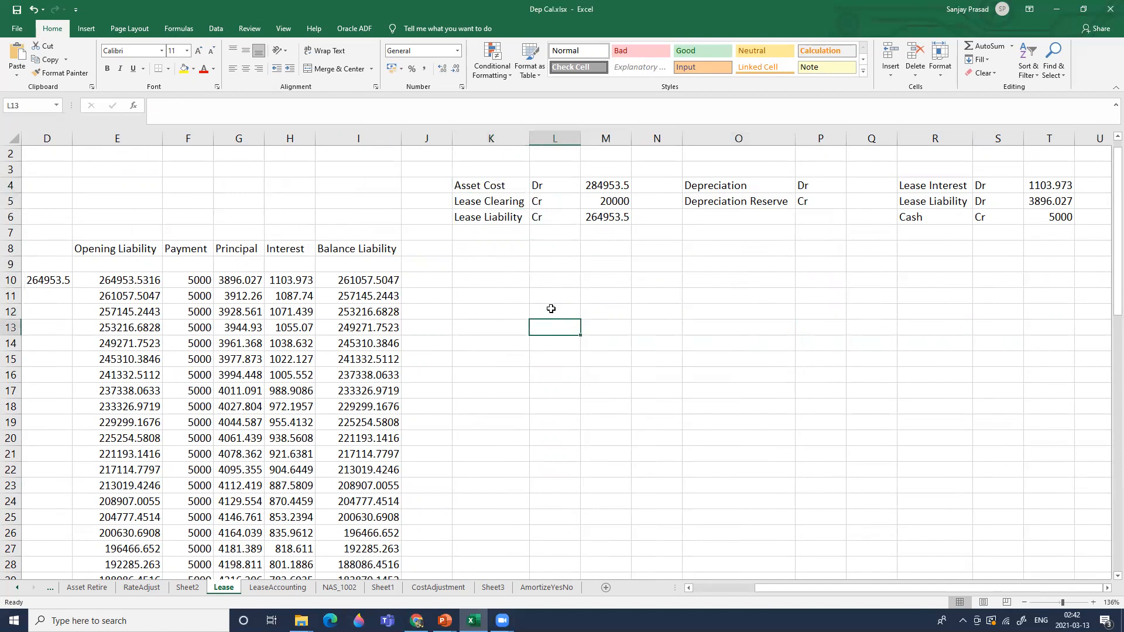
click(492, 219)
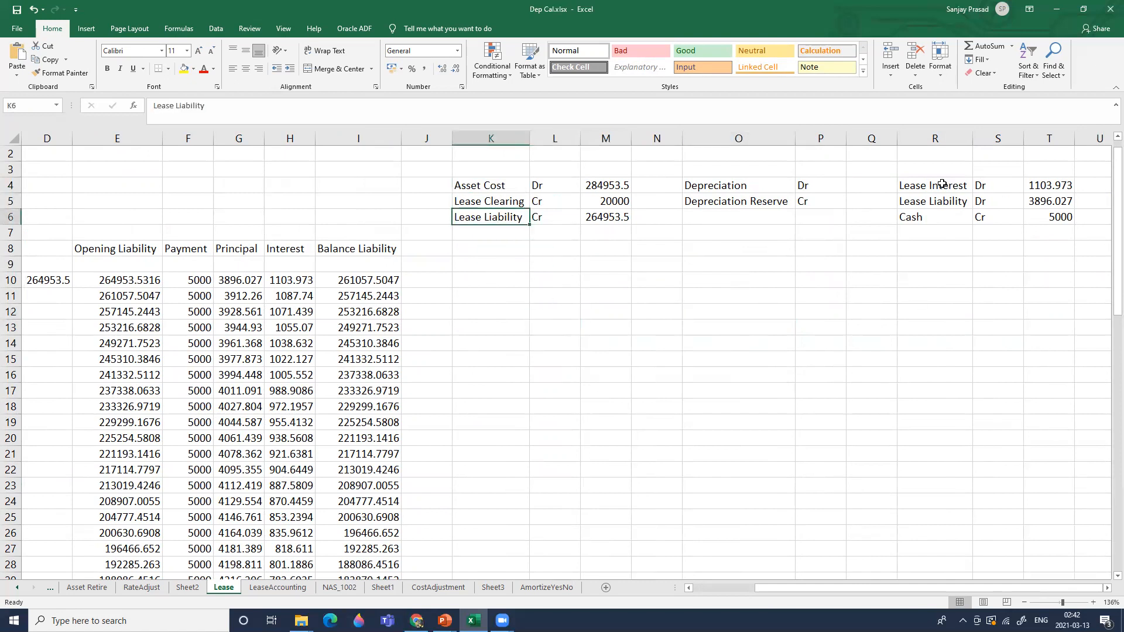
drag(928, 185, 1033, 223)
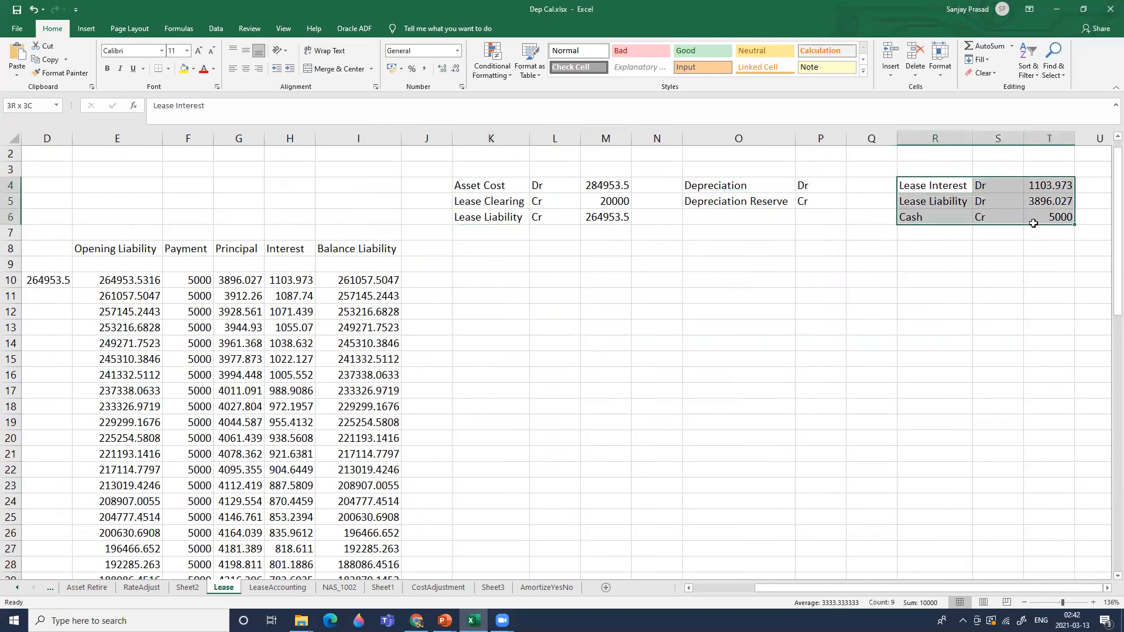
Step: Point out the Lease Liability account in K6 and the Lease Interest account in R4
click(920, 312)
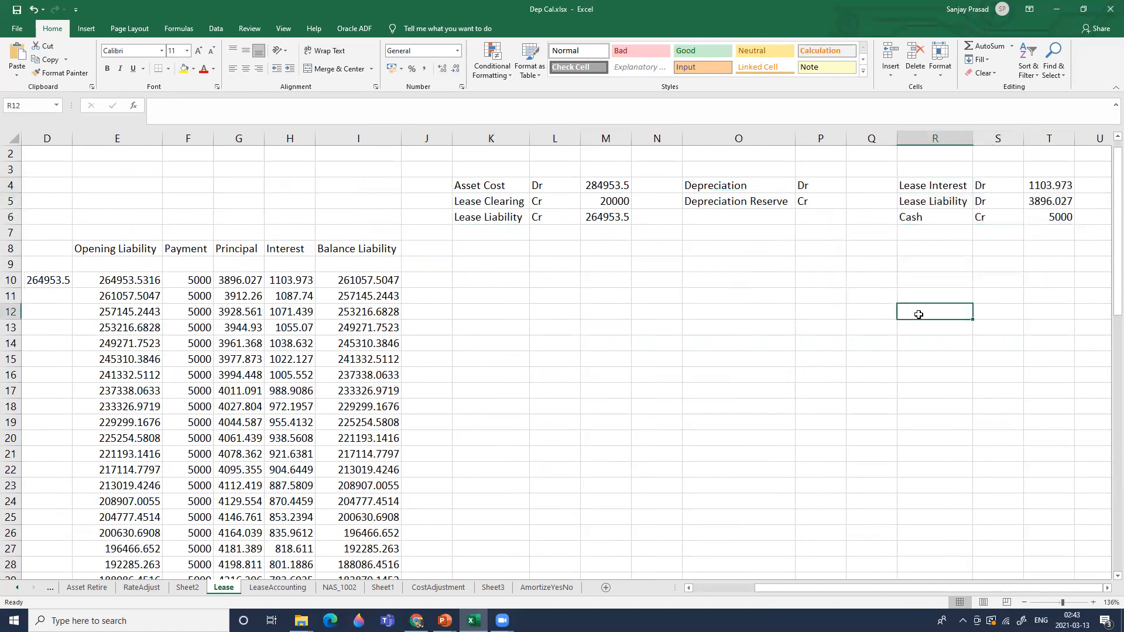
click(499, 217)
click(936, 191)
click(939, 363)
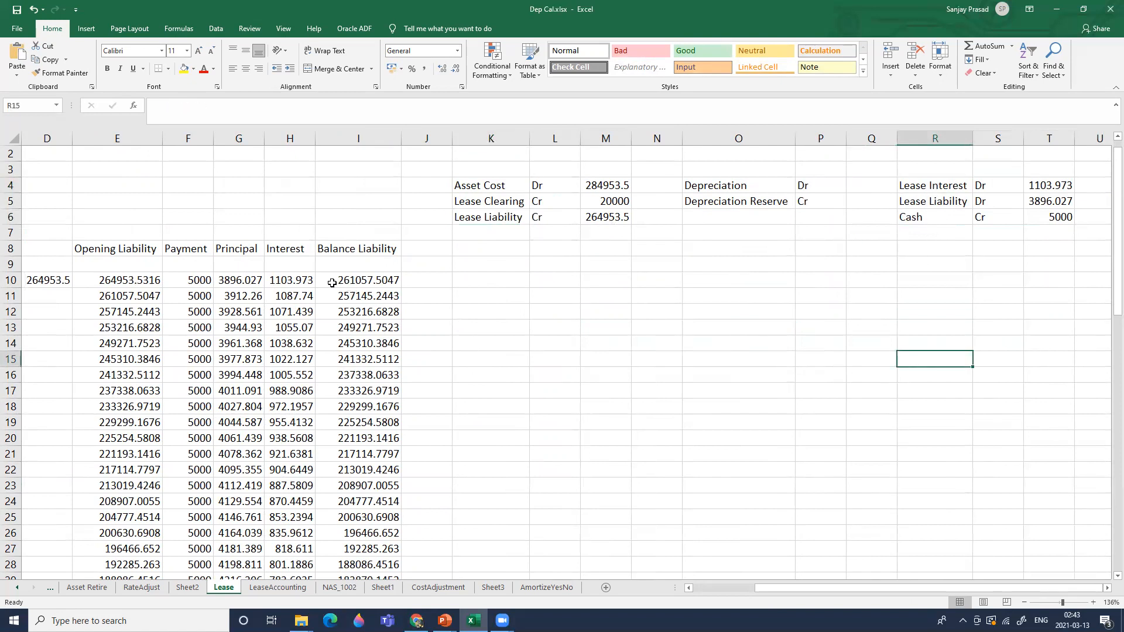
Step: Trace the first period's interest in H10 to the Lease Interest debit amount in T4
click(292, 281)
click(937, 185)
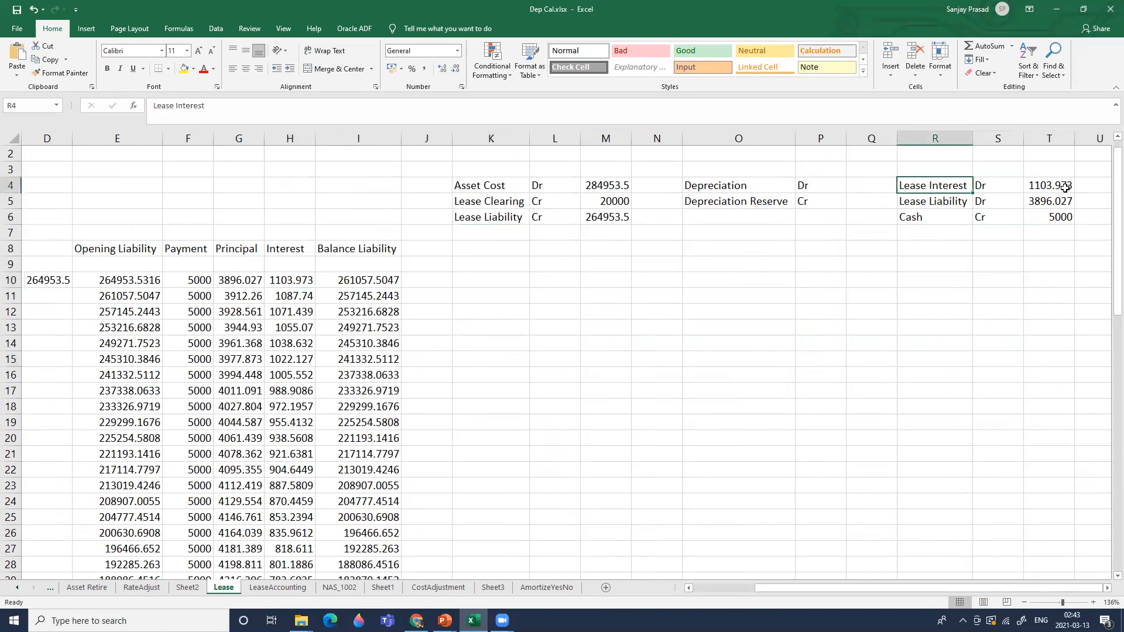
click(1065, 186)
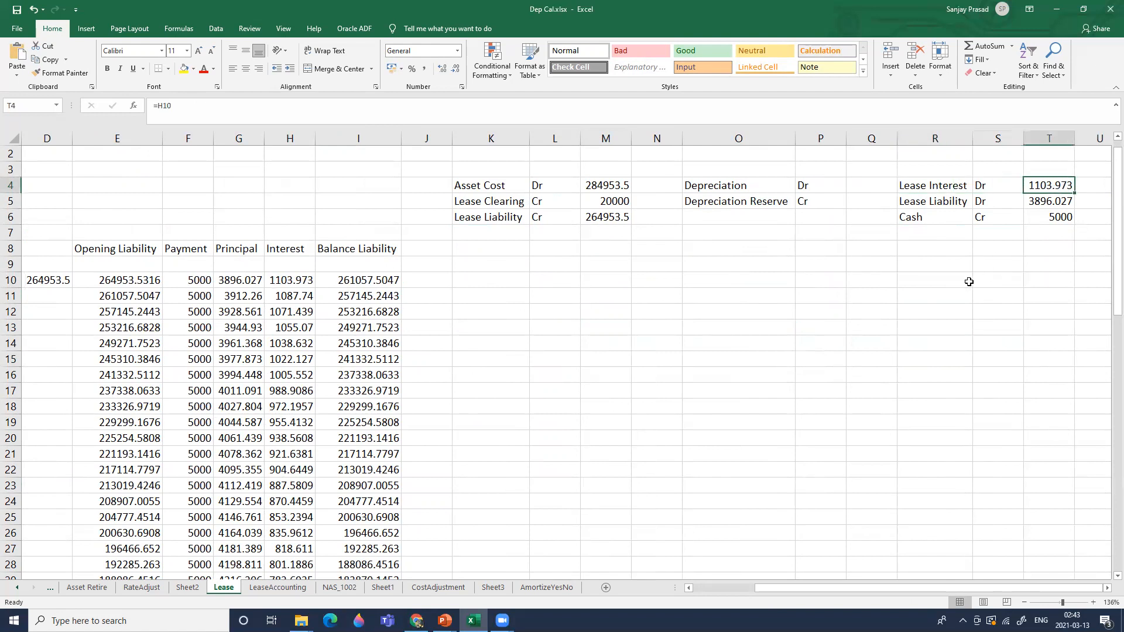
click(919, 283)
Step: Relate the first period's principal in G10 to the Lease Liability debit in R5 and the original Lease Liability credit in K6
click(226, 280)
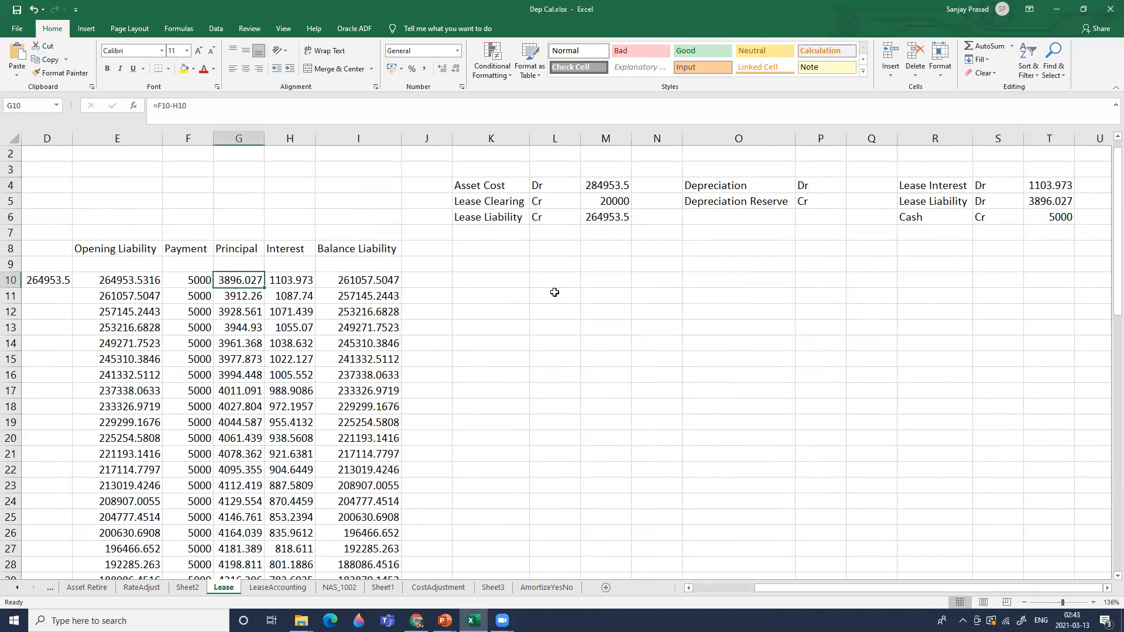
click(924, 202)
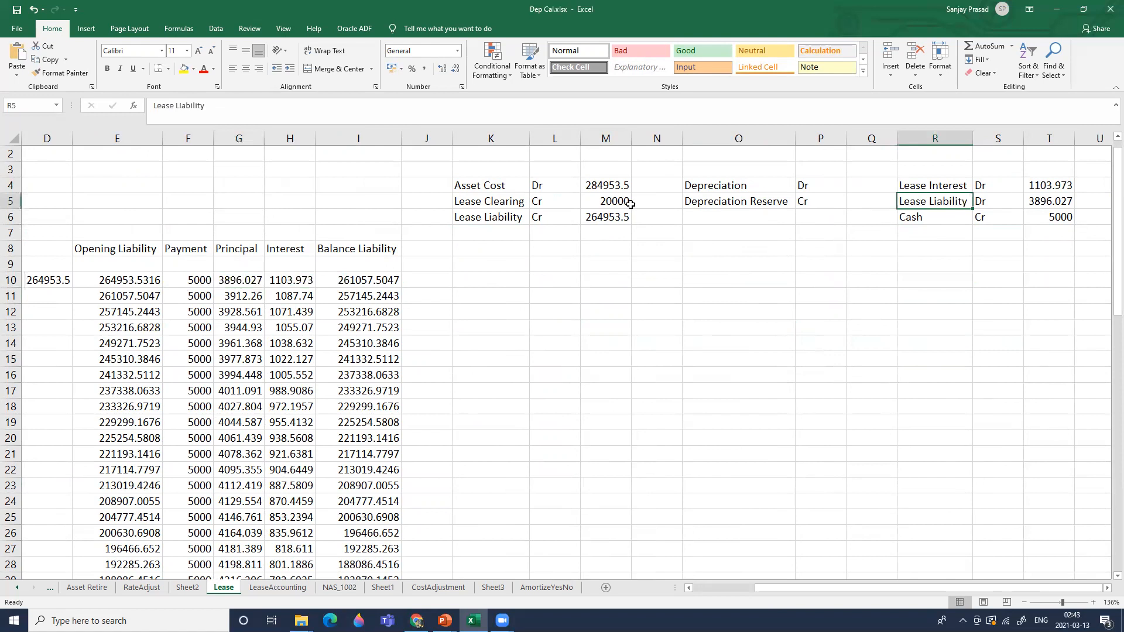
click(481, 218)
Step: Go through the Lease Interest, Lease Liability and Cash accounts in R4:R6 and the cash amount in T6, and highlight the entry in R4:T6
click(935, 186)
click(939, 202)
click(949, 216)
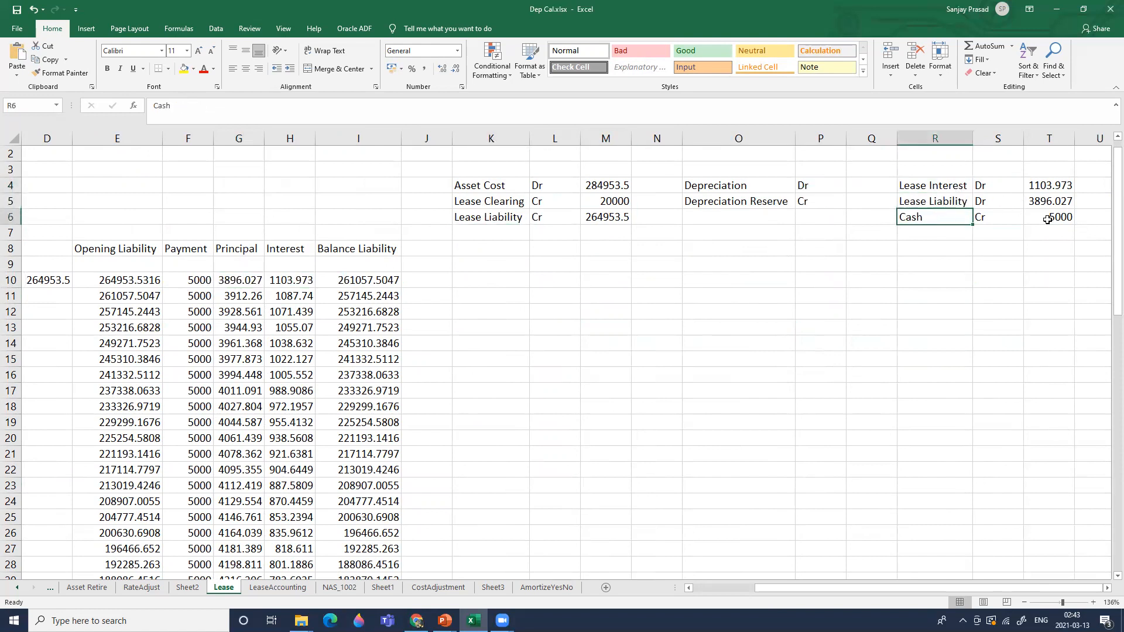
click(1047, 217)
drag(928, 186, 1042, 228)
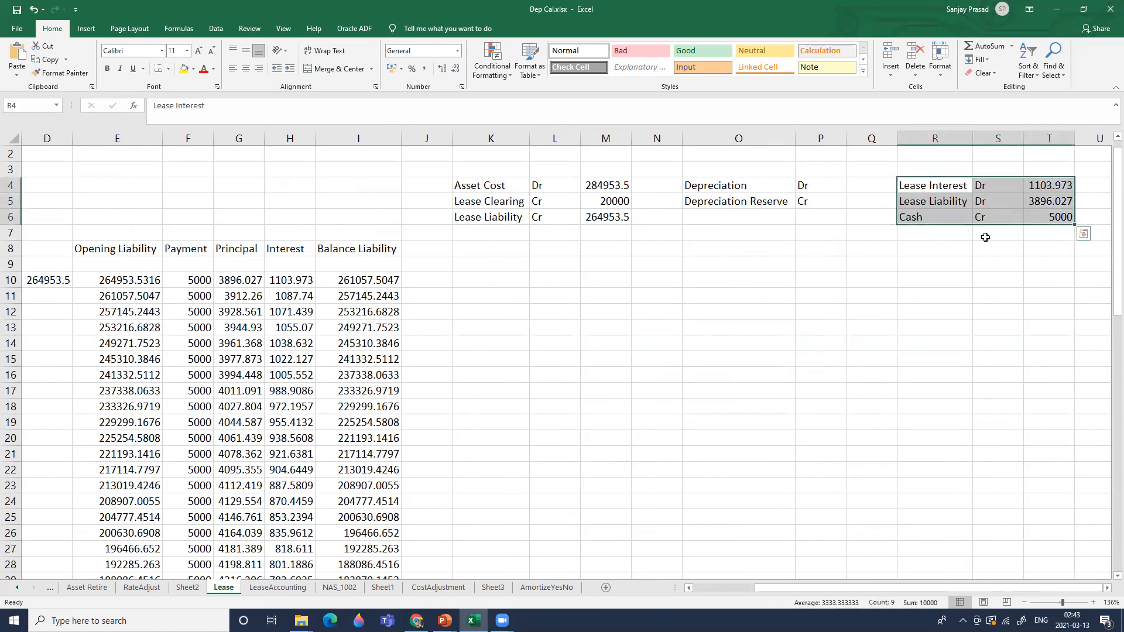
click(931, 261)
Step: Highlight all three accounting entries together in K4:T6, and clear the highlight by selecting an empty cell below them
drag(504, 189, 1044, 219)
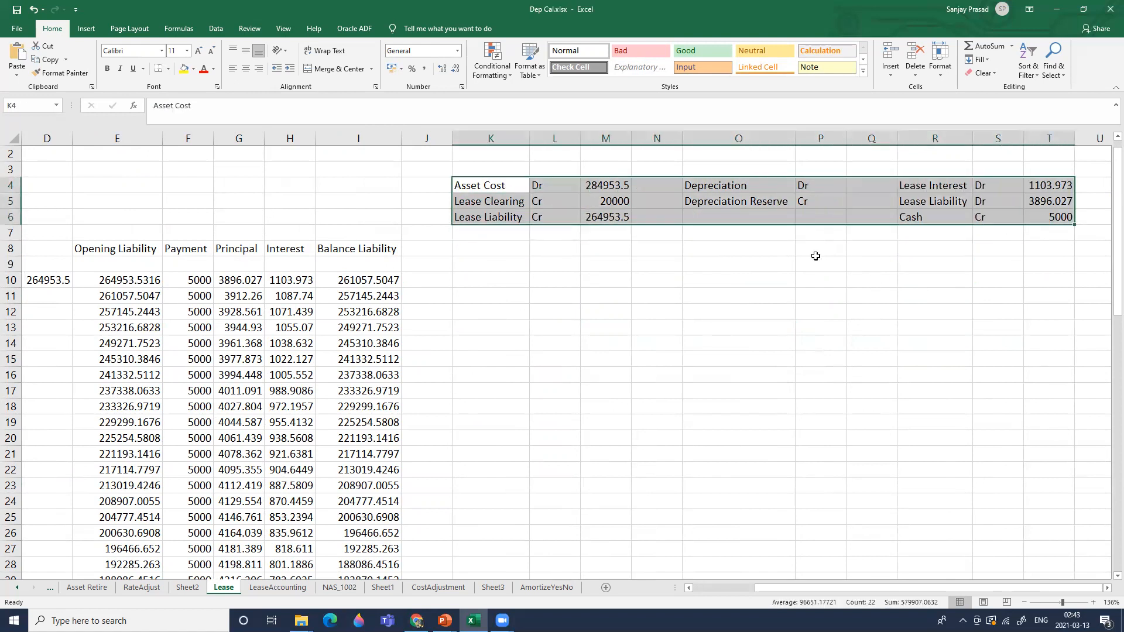
click(680, 282)
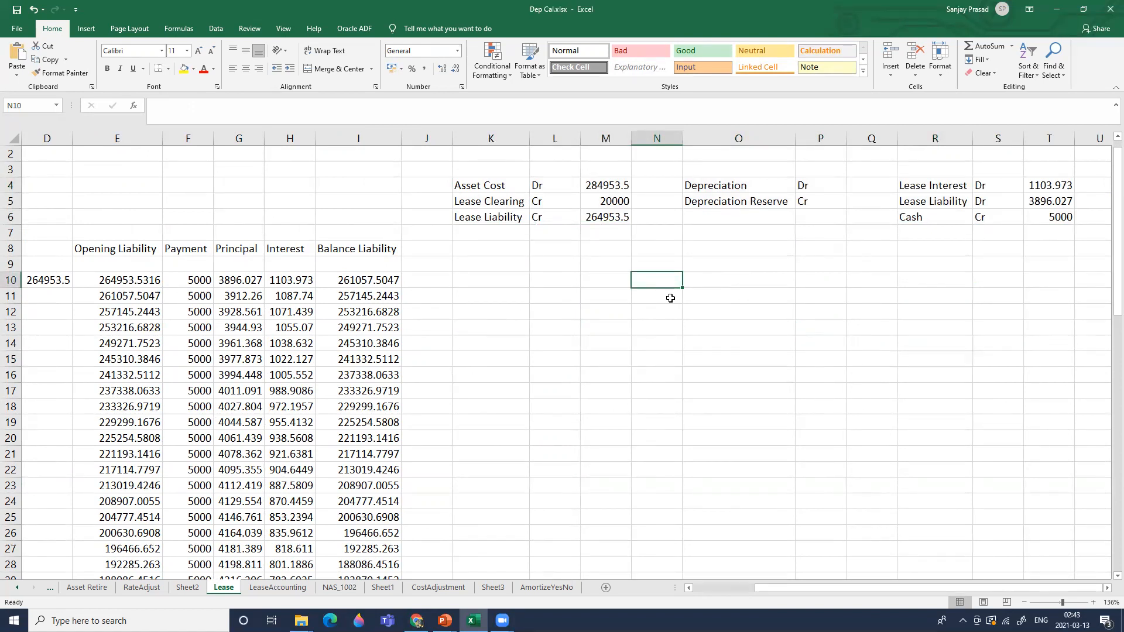
click(510, 308)
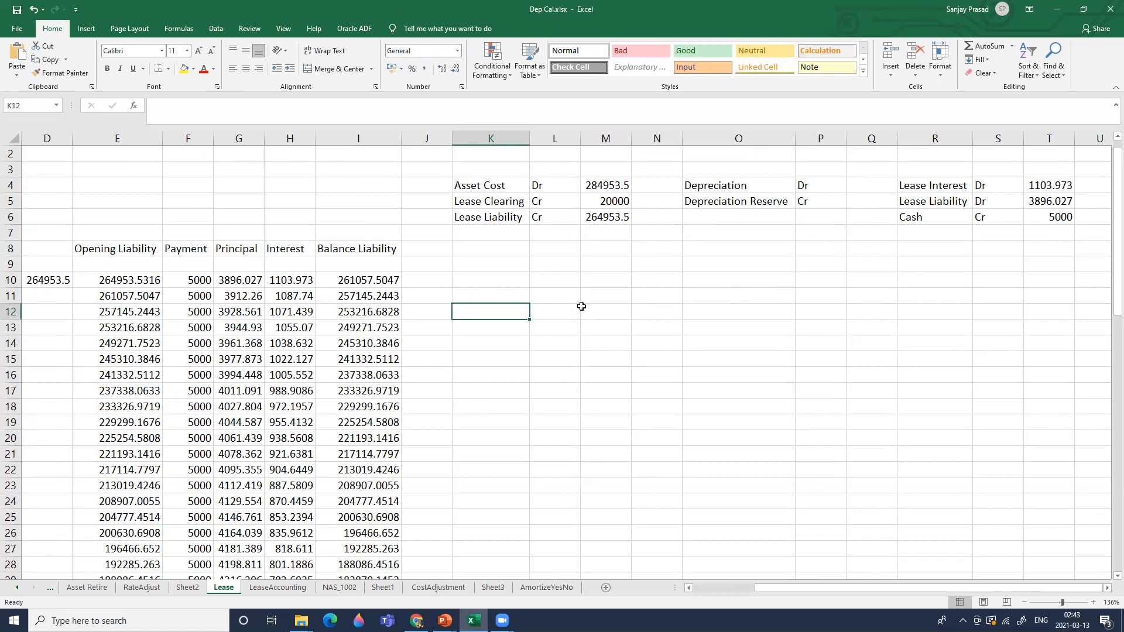
click(683, 70)
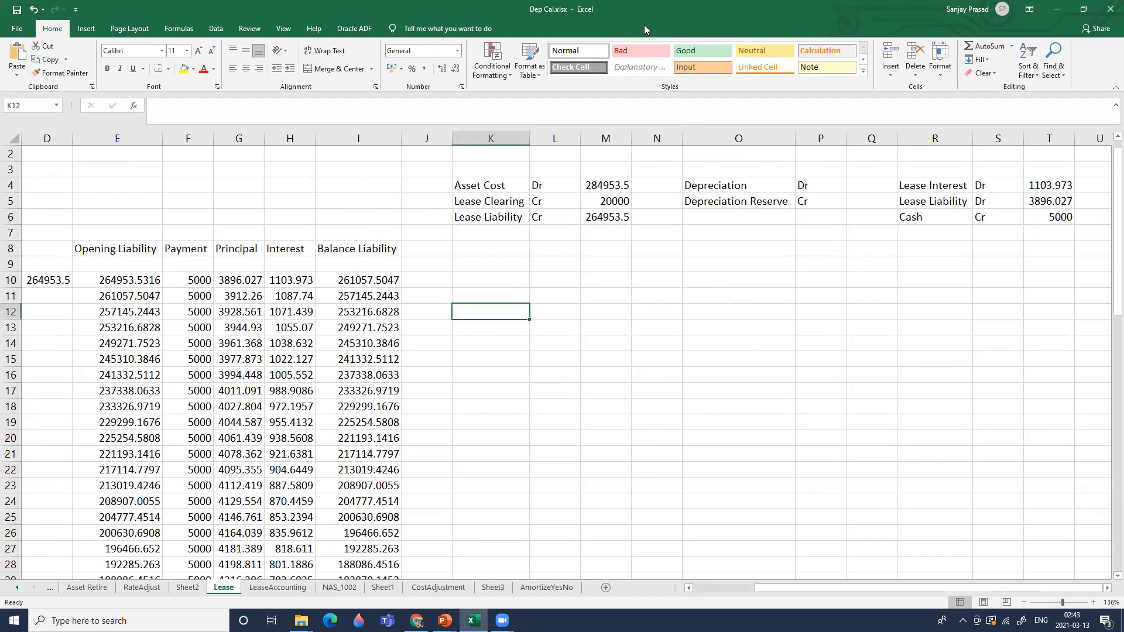